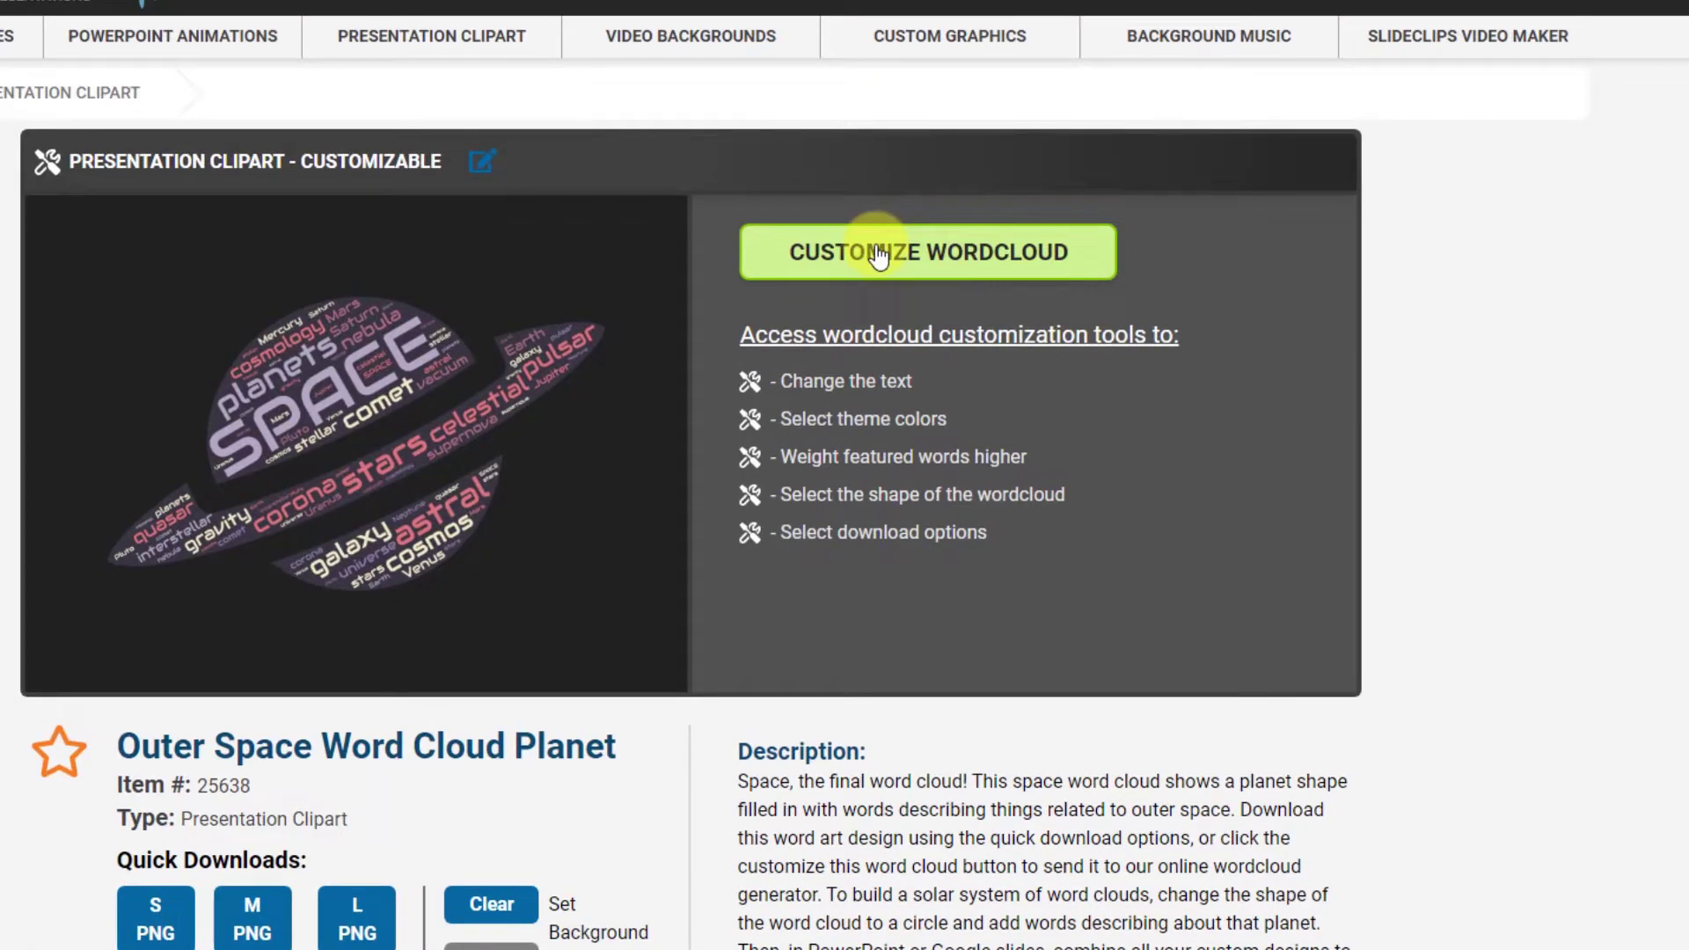
- Open the Outer Space Word Cloud Planet clipart in the word cloud customizer
{"action": "left_click", "coordinate": [968, 250]}
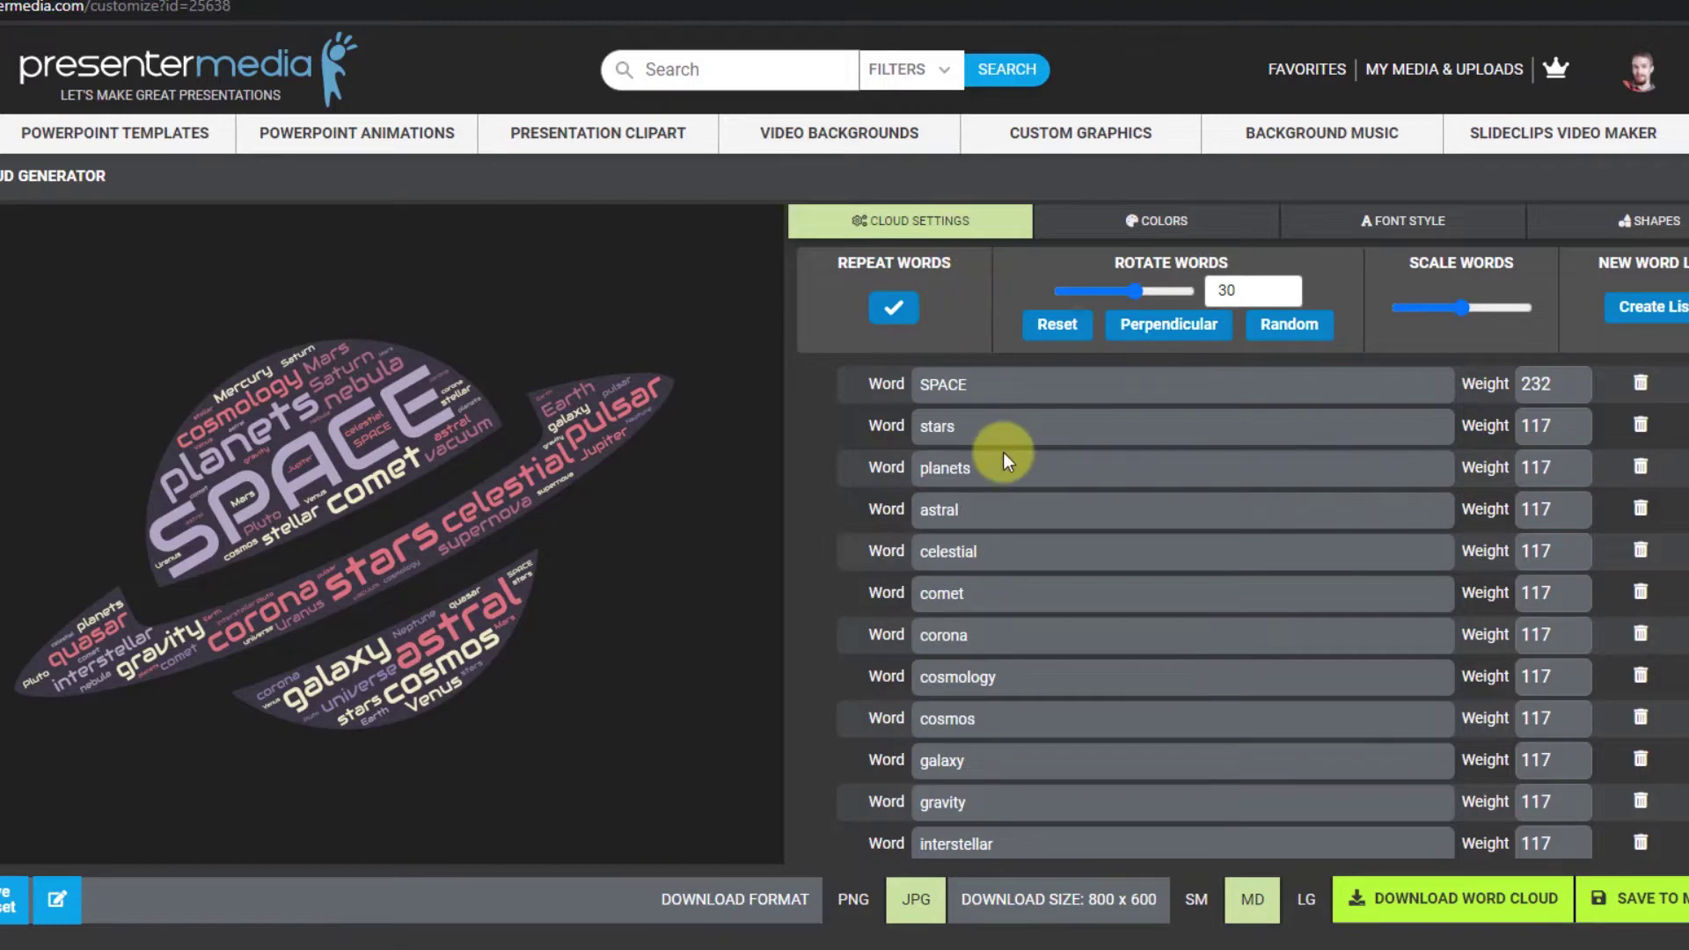
- Review the planet cloud's space word list and check a word's Weight value
{"action": "scroll", "coordinate": [1005, 452], "scroll_direction": "down", "scroll_amount": 8}
{"action": "scroll", "coordinate": [1005, 452], "scroll_direction": "up", "scroll_amount": 8}
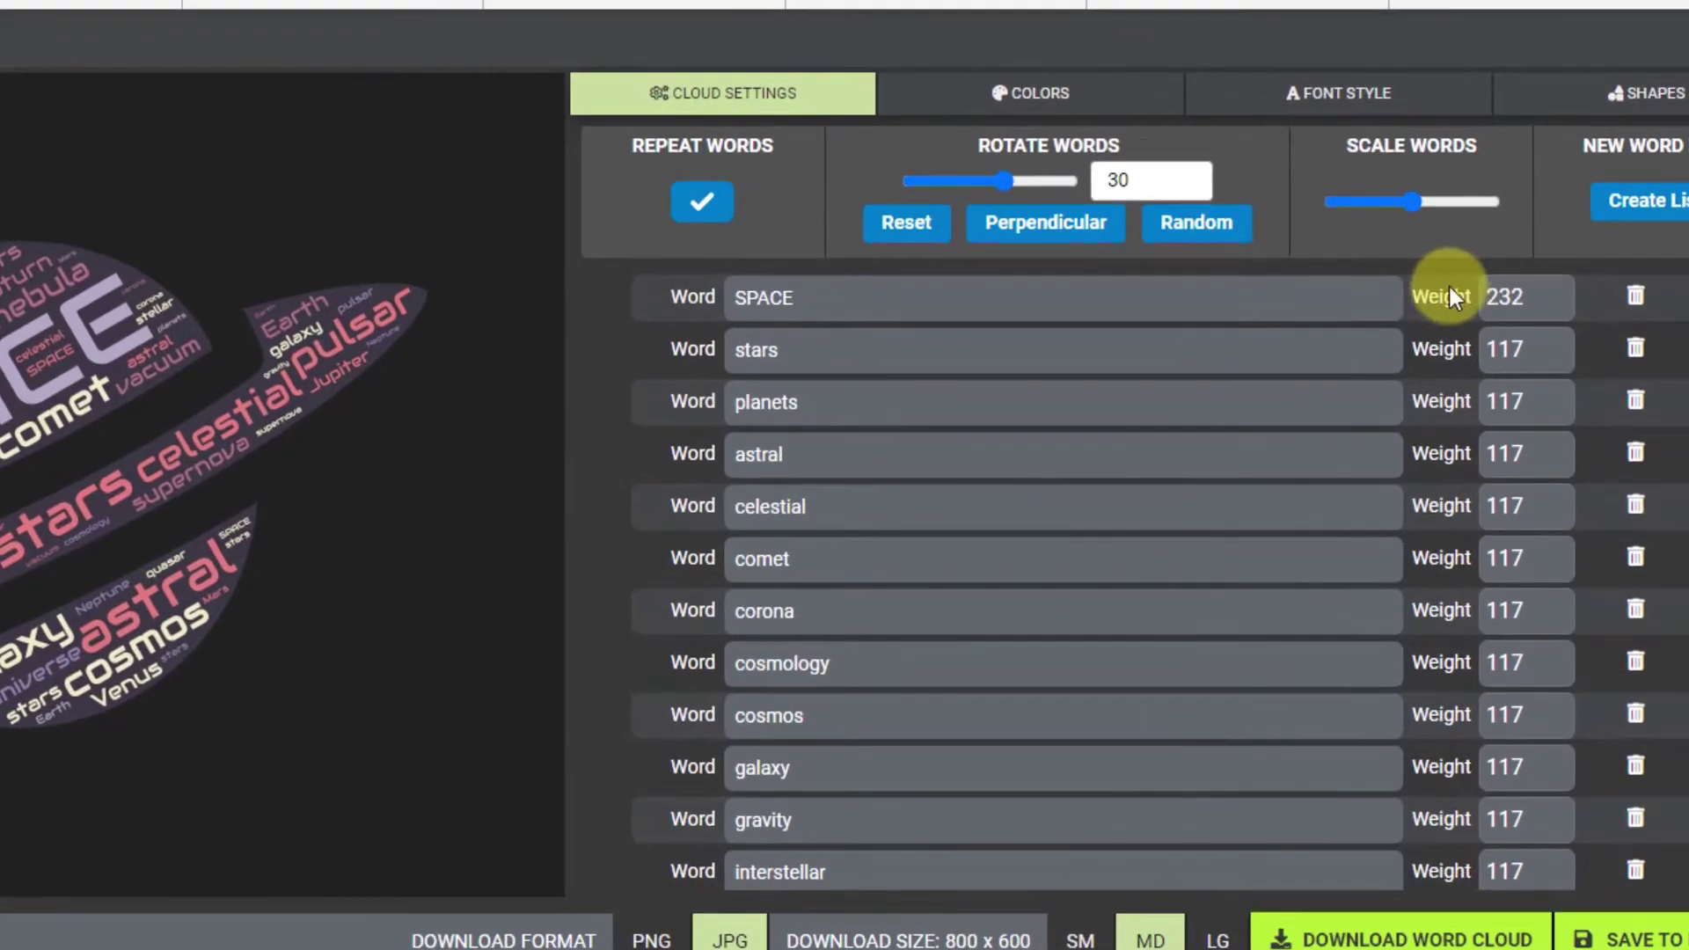
{"action": "left_click", "coordinate": [1530, 431]}
{"action": "scroll", "coordinate": [1541, 540], "scroll_direction": "down", "scroll_amount": 10}
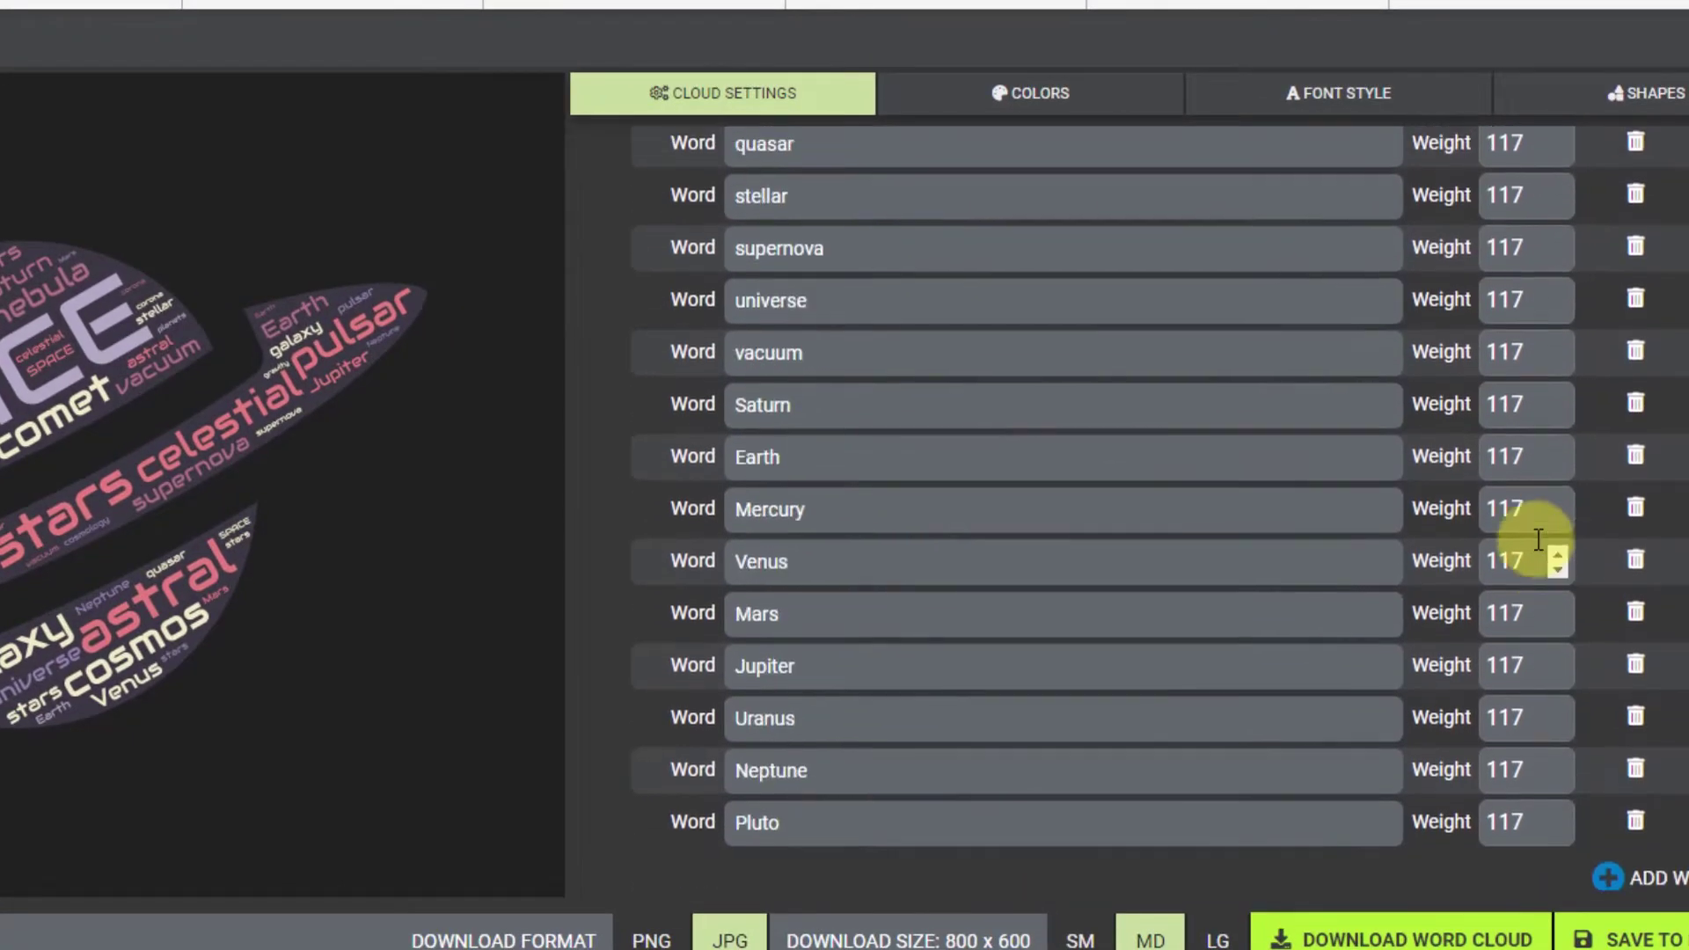
{"action": "scroll", "coordinate": [1539, 539], "scroll_direction": "up", "scroll_amount": 10}
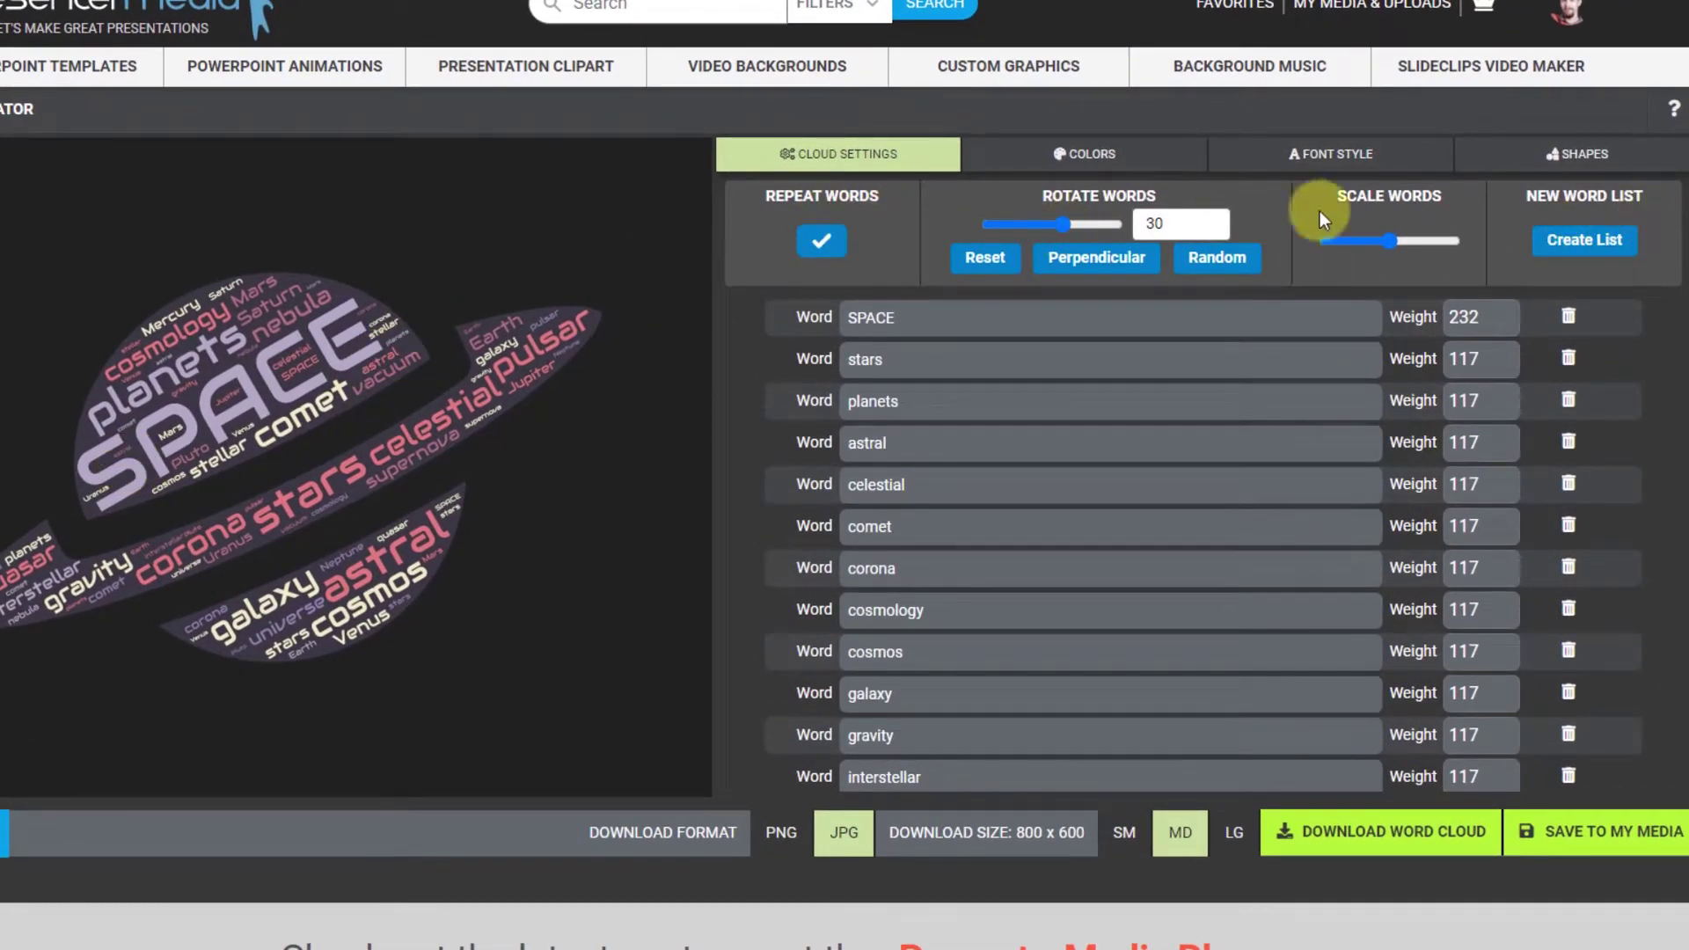
{"action": "left_click", "coordinate": [825, 245]}
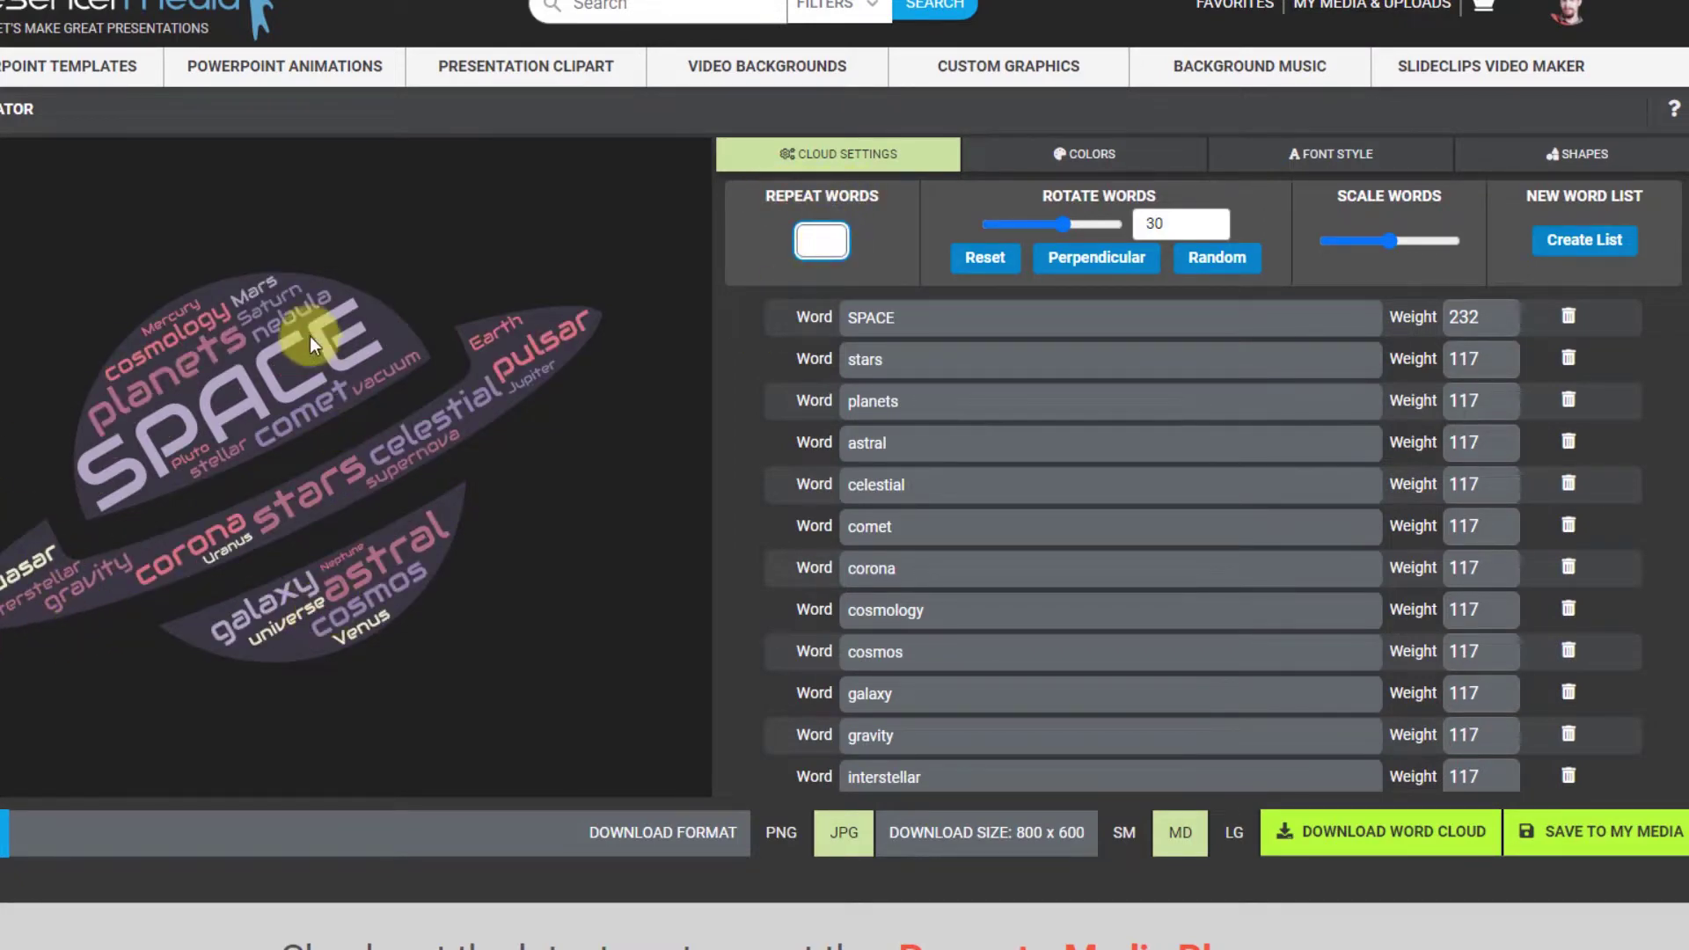
{"action": "left_click", "coordinate": [825, 246]}
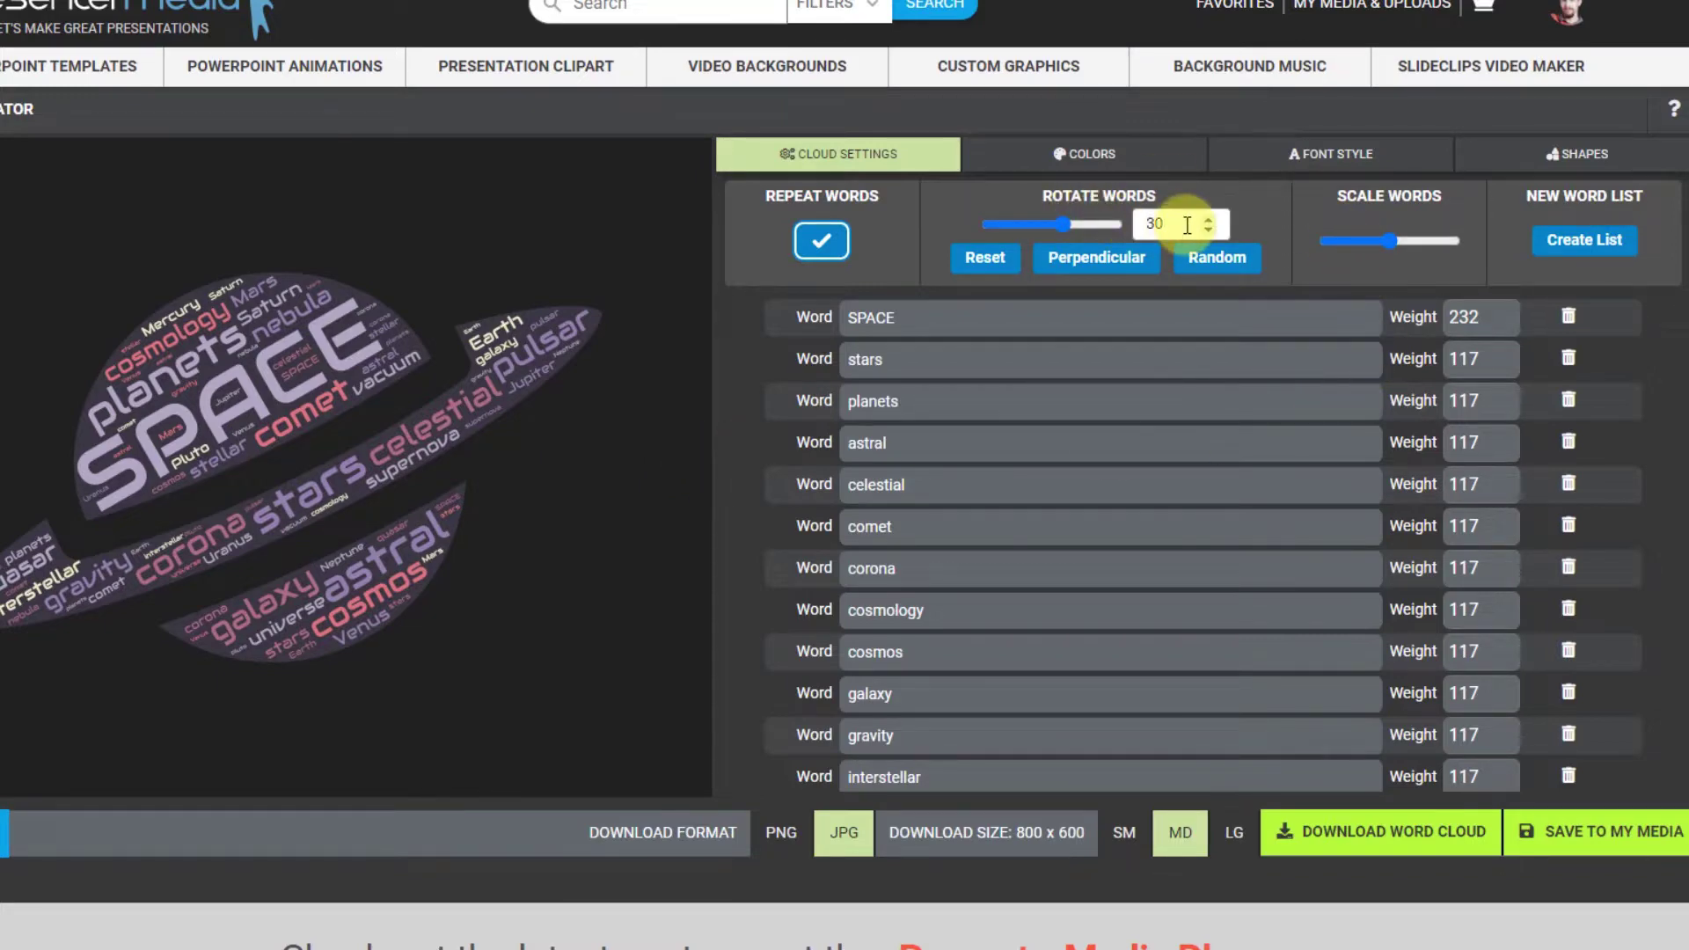
{"action": "left_click", "coordinate": [1093, 253]}
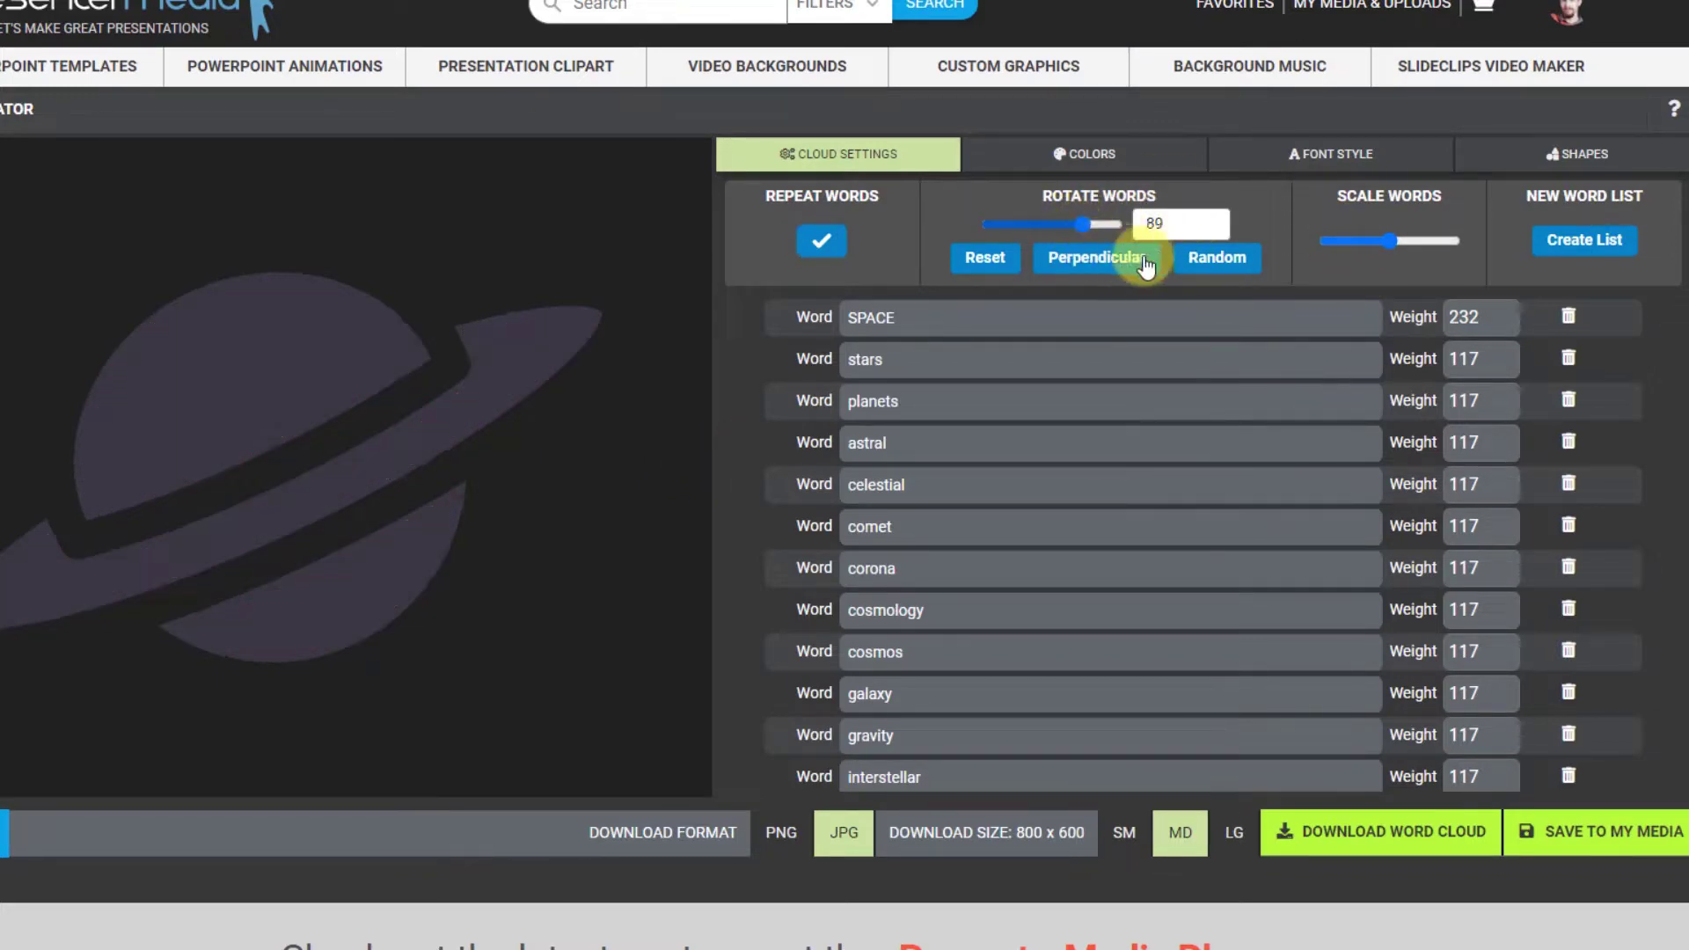
{"action": "left_click", "coordinate": [1027, 227]}
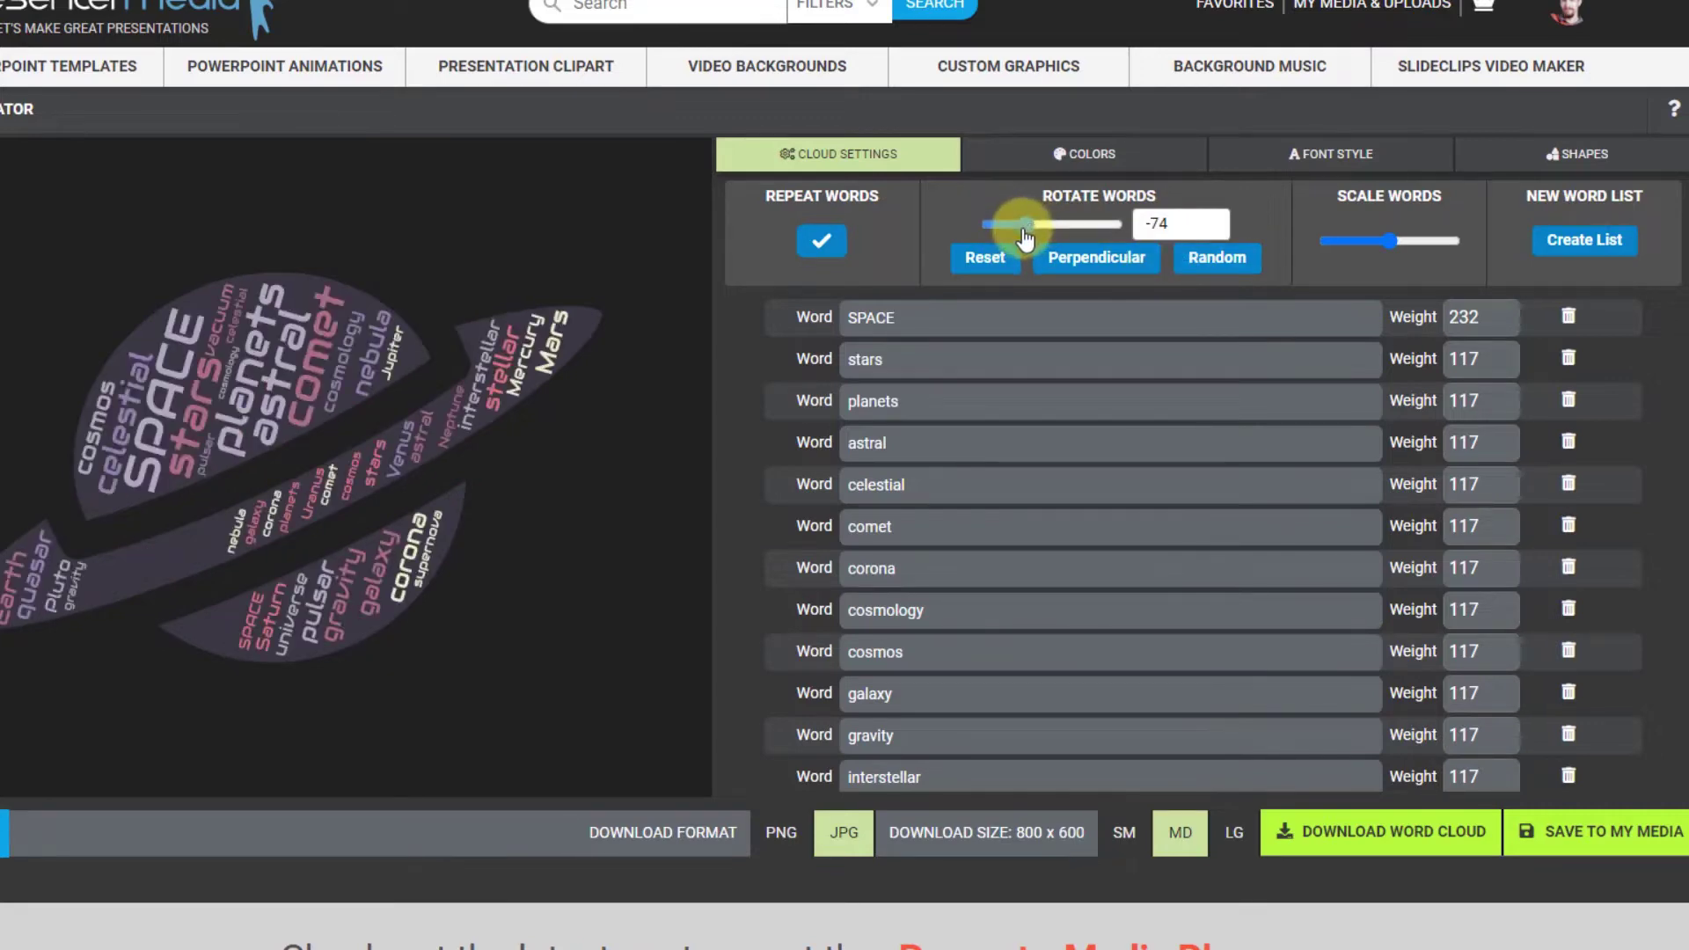
{"action": "left_click", "coordinate": [1027, 228]}
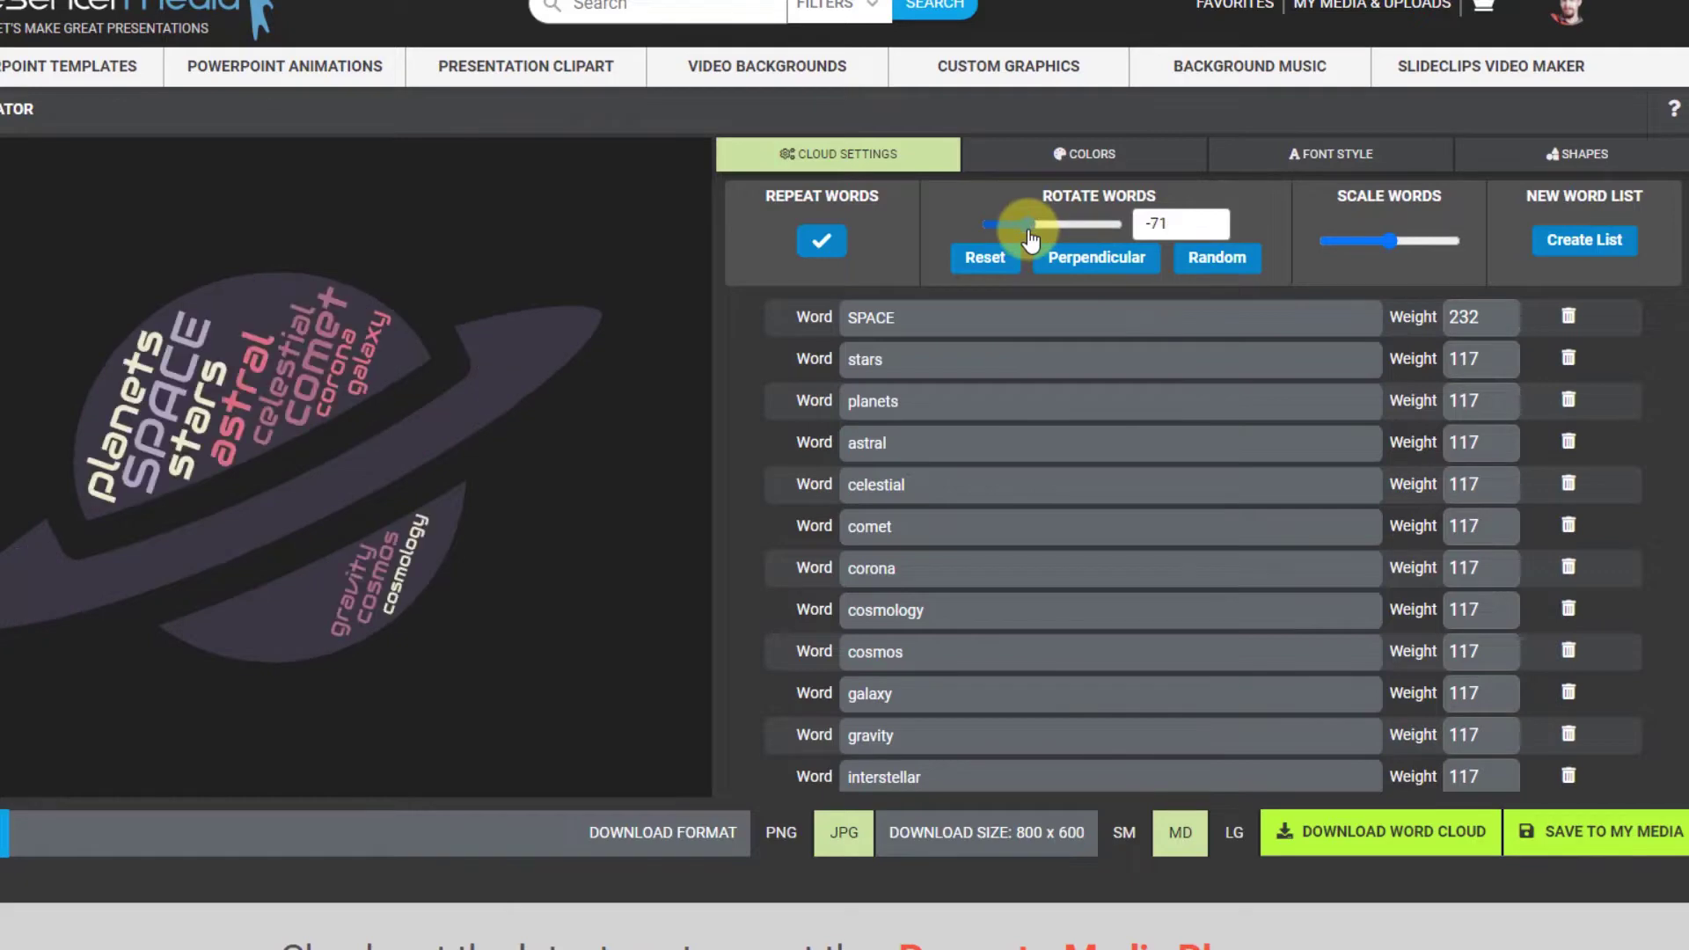
{"action": "left_click", "coordinate": [1029, 231]}
{"action": "left_click", "coordinate": [1040, 233]}
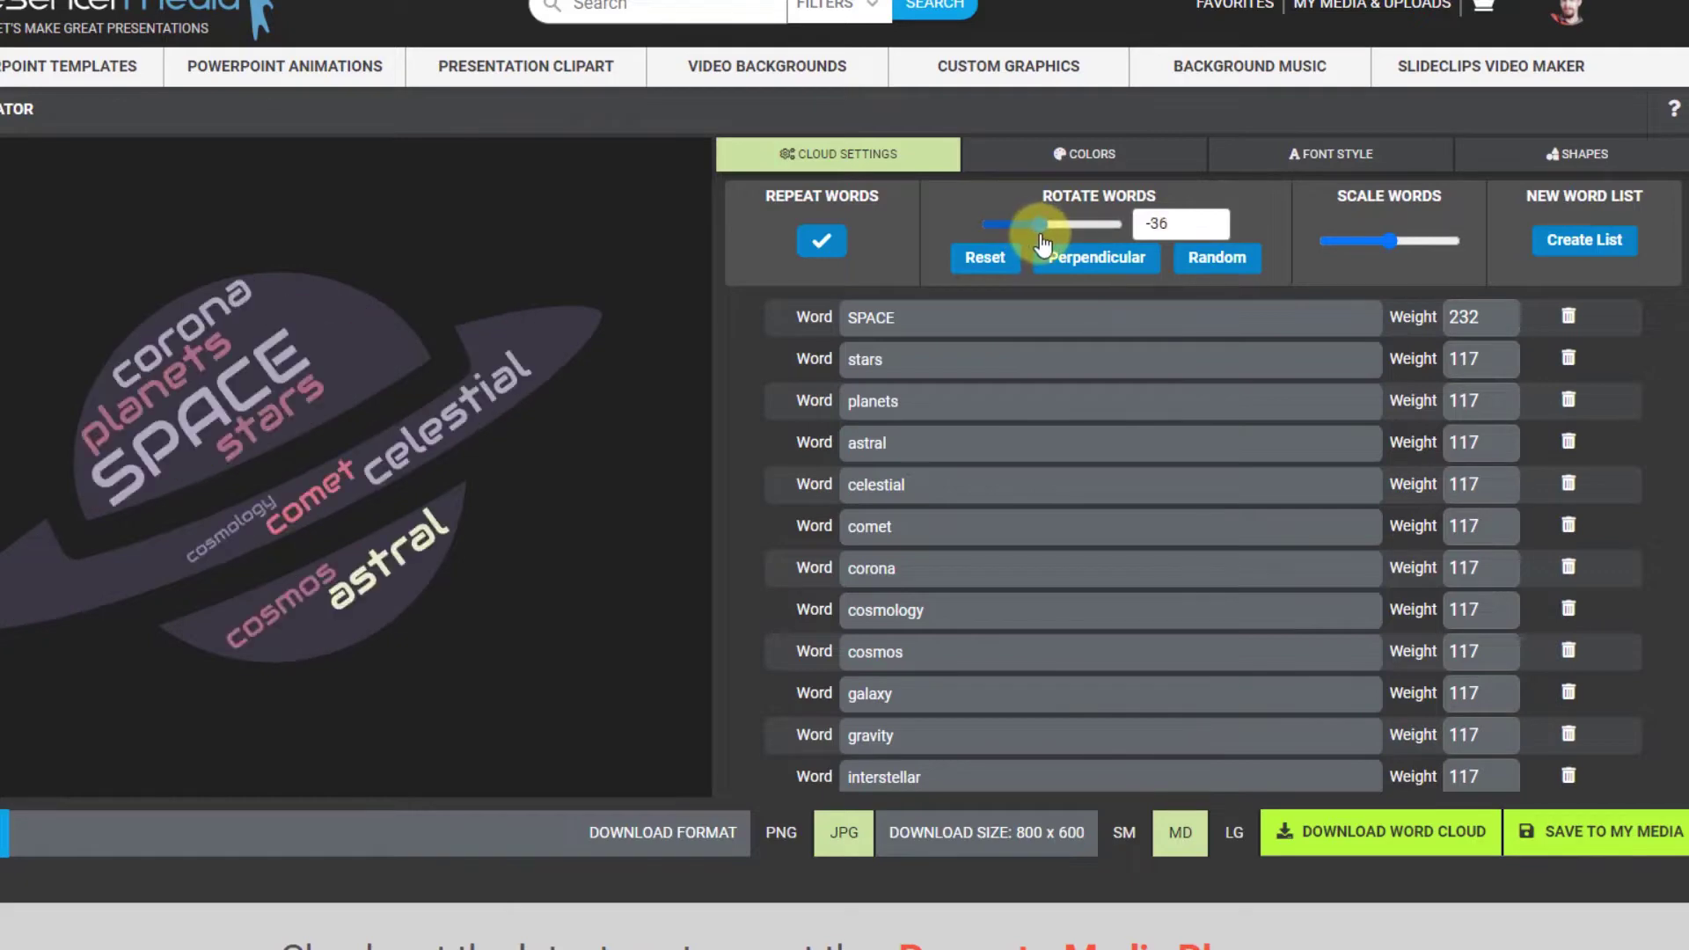
{"action": "left_click", "coordinate": [1045, 230]}
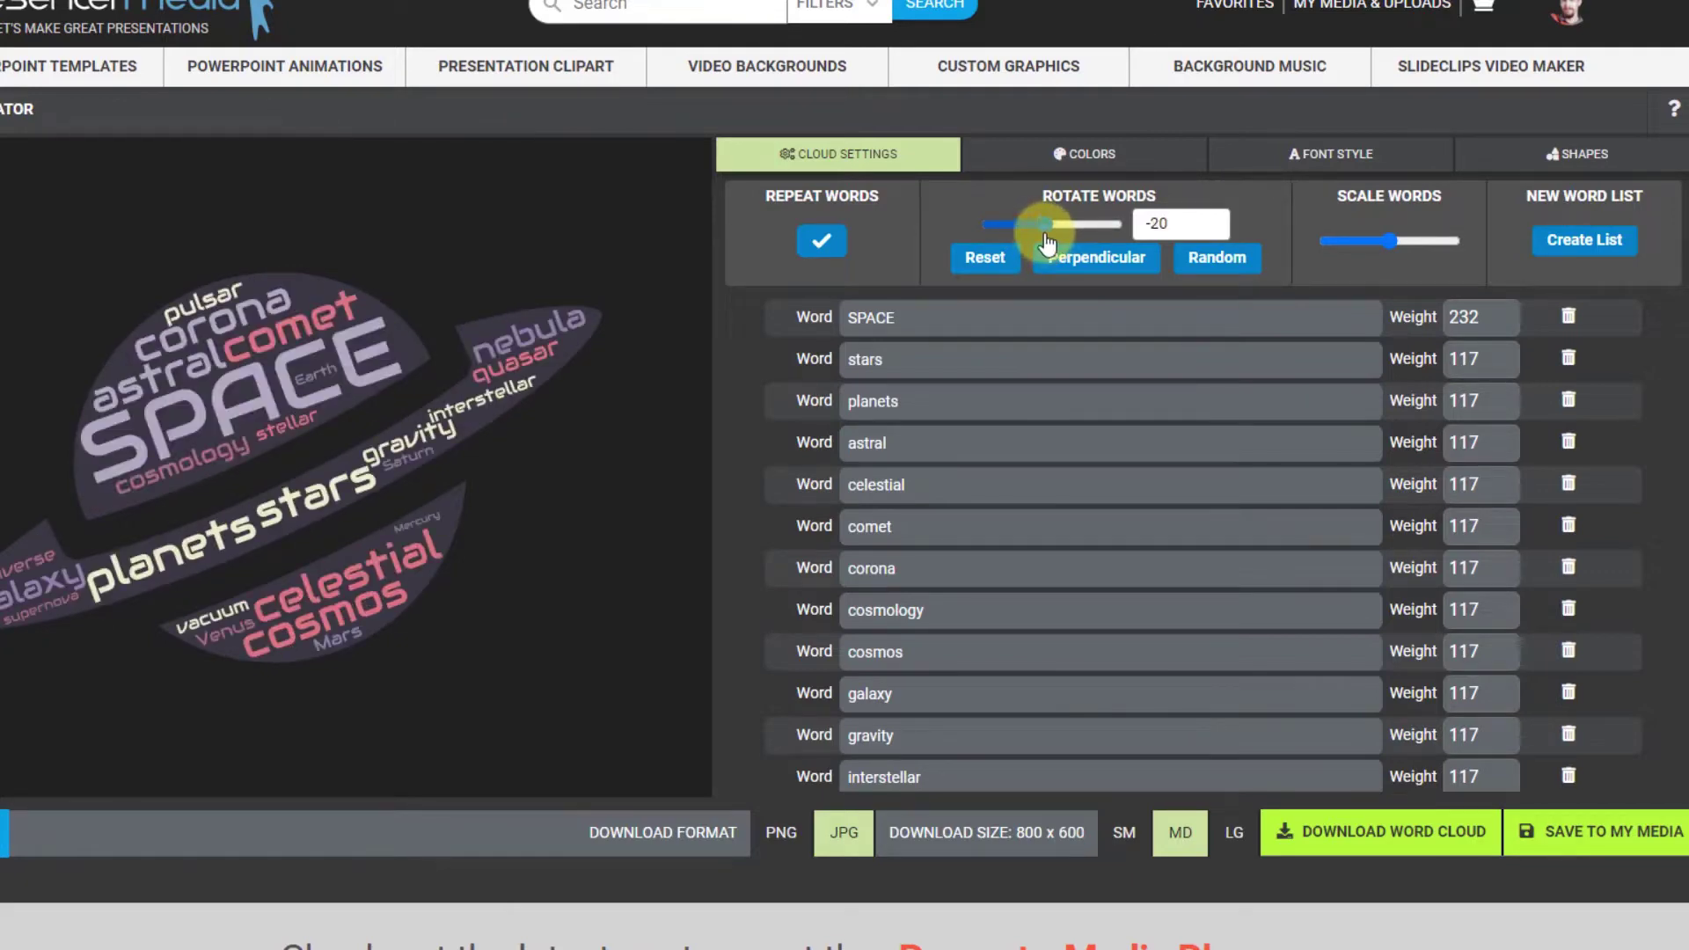
{"action": "left_click", "coordinate": [1046, 233]}
{"action": "left_click", "coordinate": [1047, 233]}
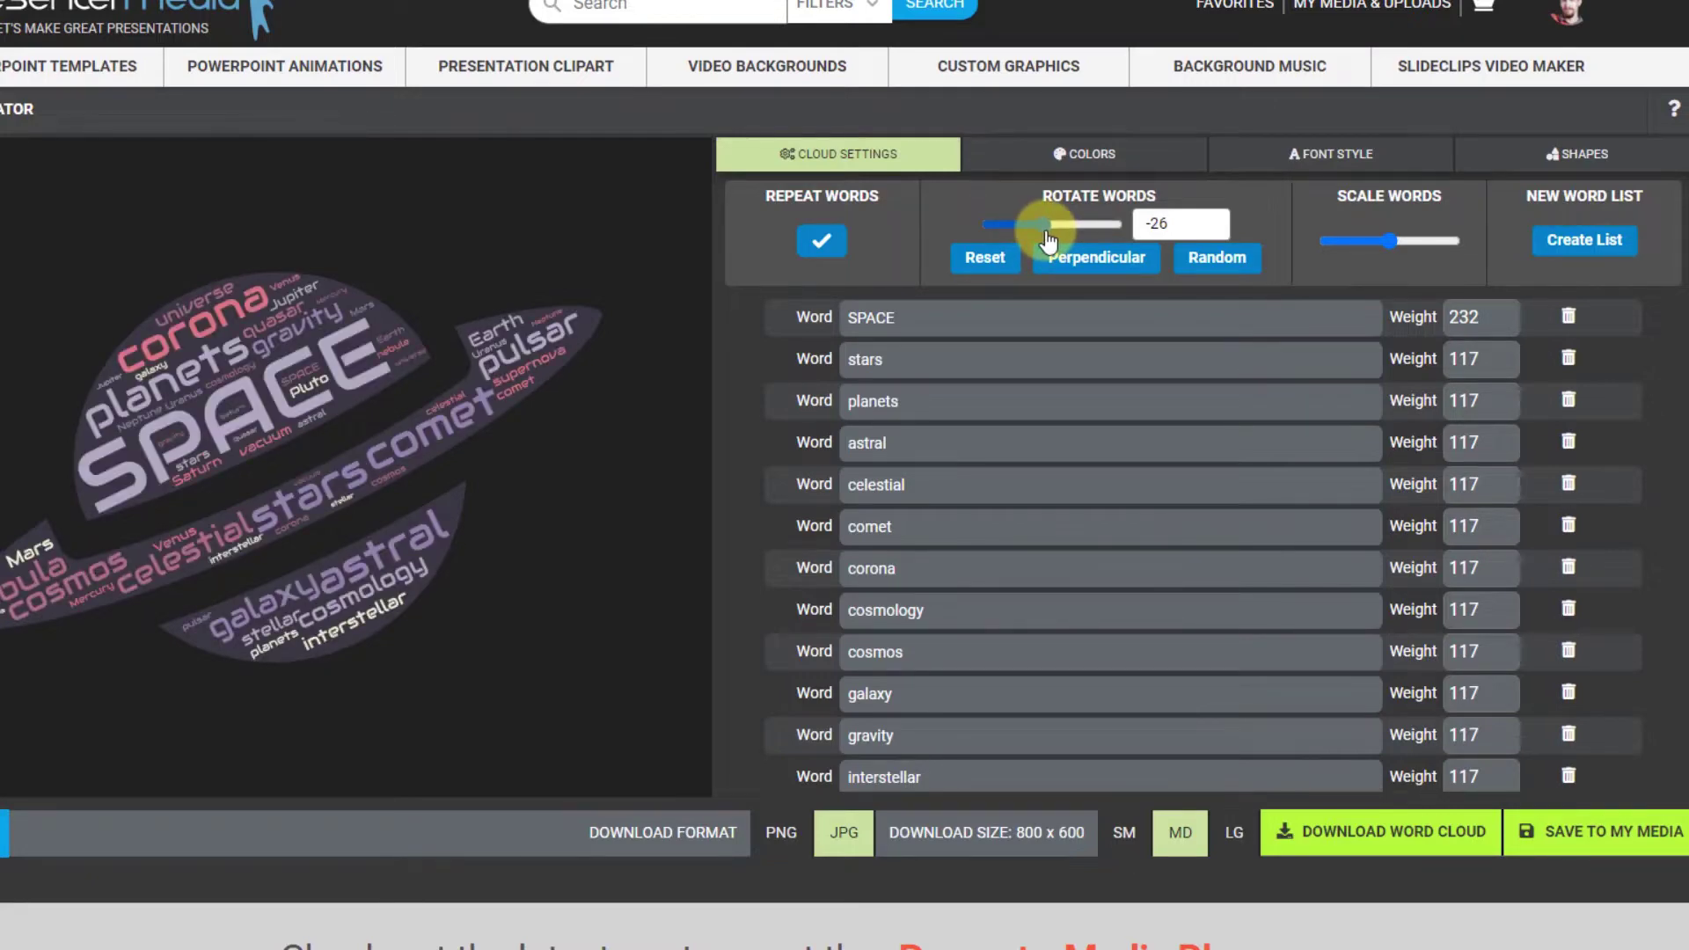
{"action": "left_click", "coordinate": [1205, 267]}
{"action": "left_click", "coordinate": [1205, 267]}
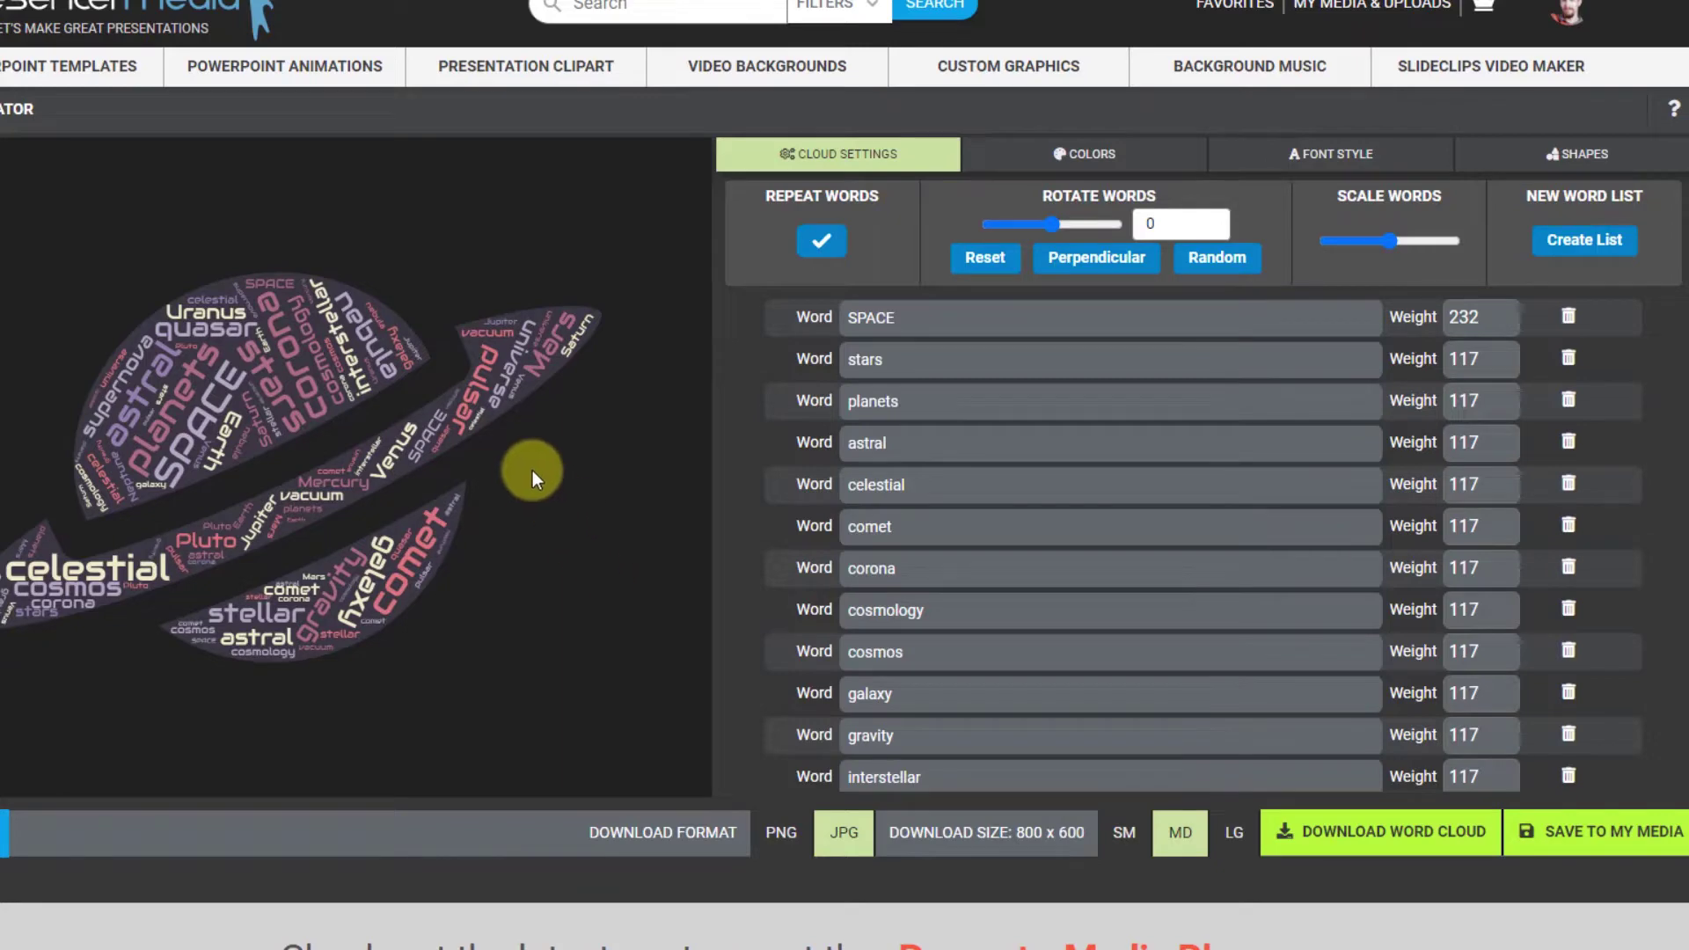
{"action": "left_click", "coordinate": [1090, 276]}
{"action": "left_click", "coordinate": [103, 382]}
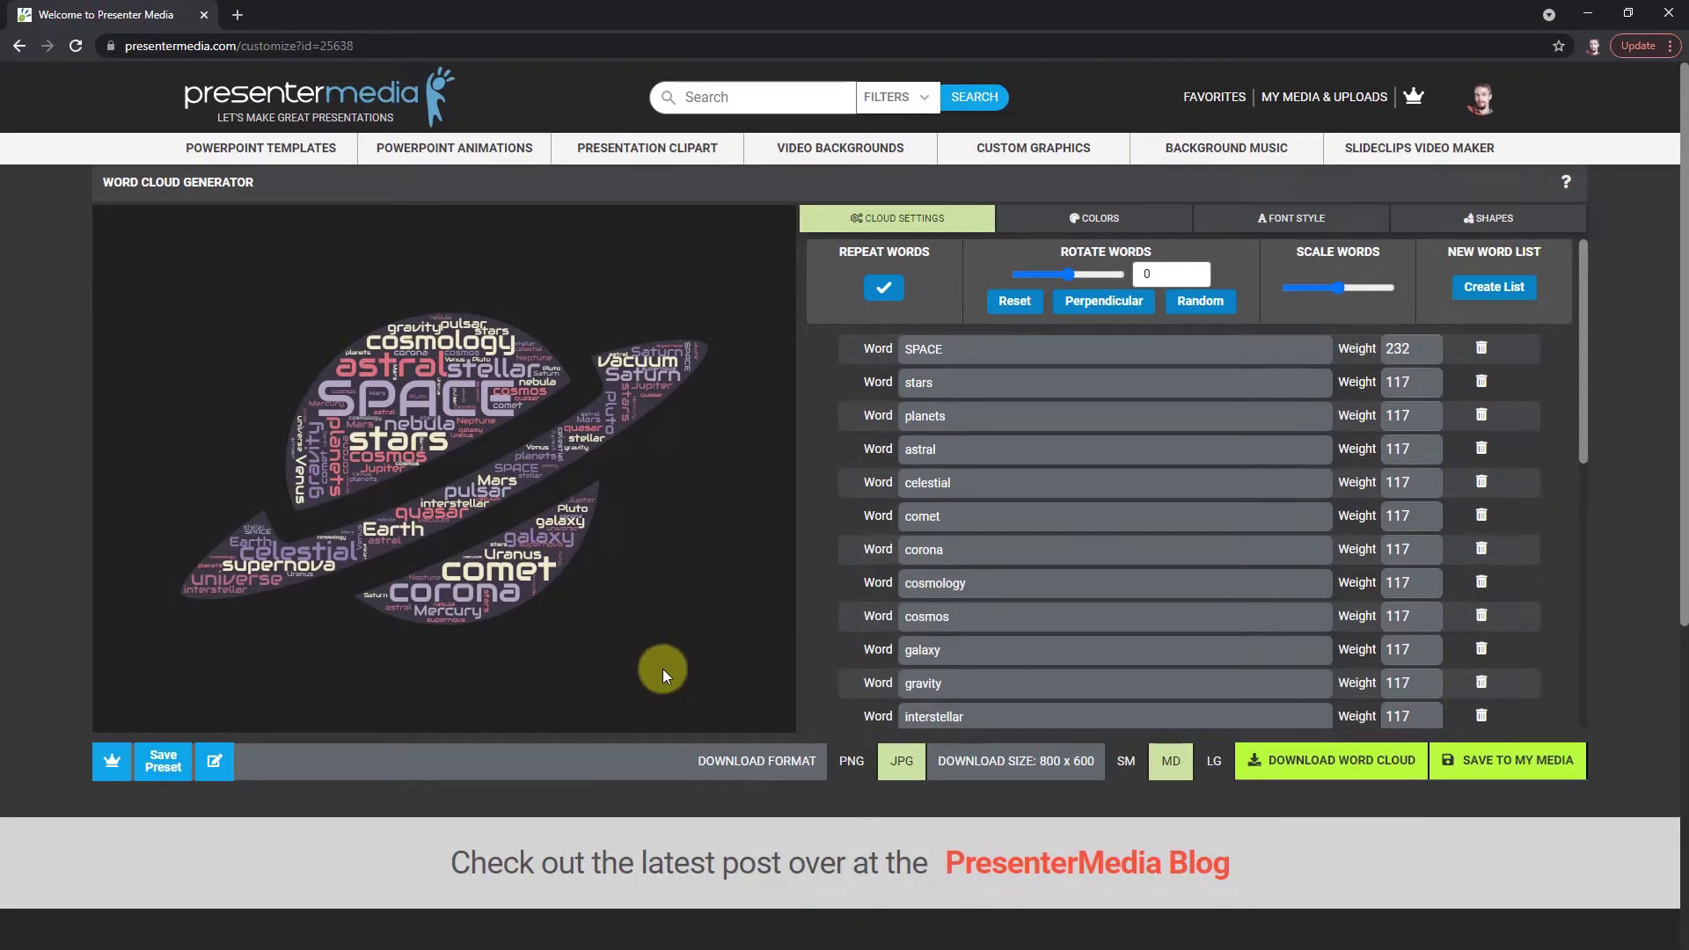
{"action": "left_click", "coordinate": [77, 44]}
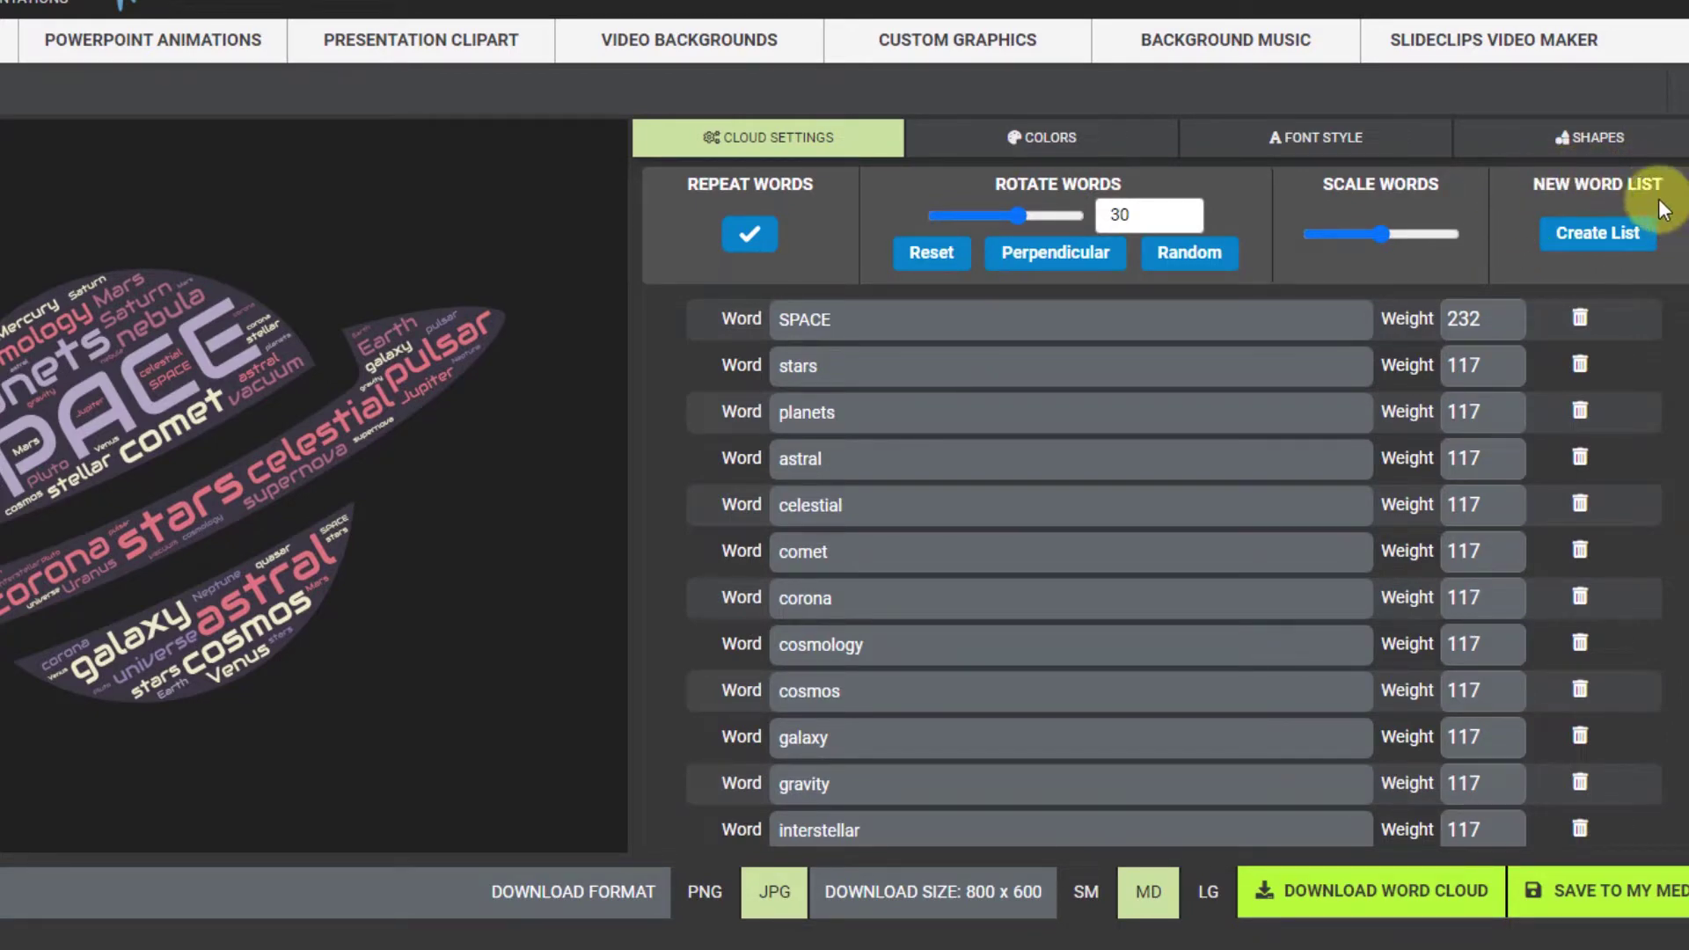
- Replace the word list with pasted SOLAR, SYSTEM, BEYOND, DISCOVER and EXPLORATION
{"action": "left_click", "coordinate": [1594, 236]}
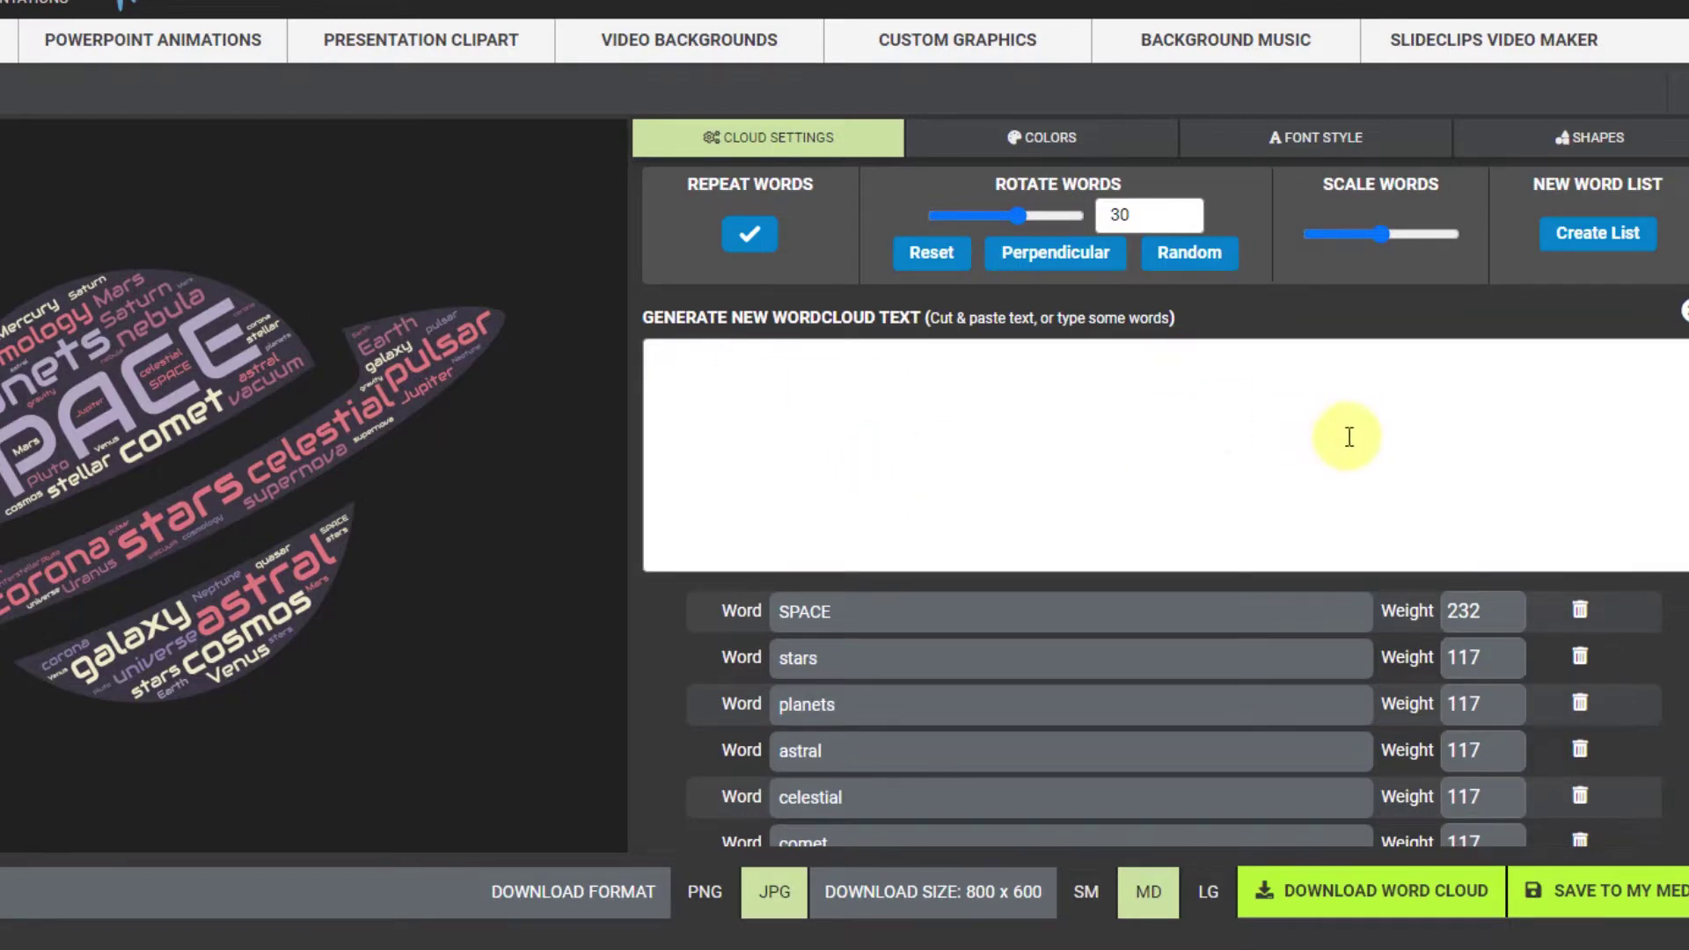
{"action": "type", "text": "SOLAR SYSTEM BEYOND DISCOVER EXPLORATION"}
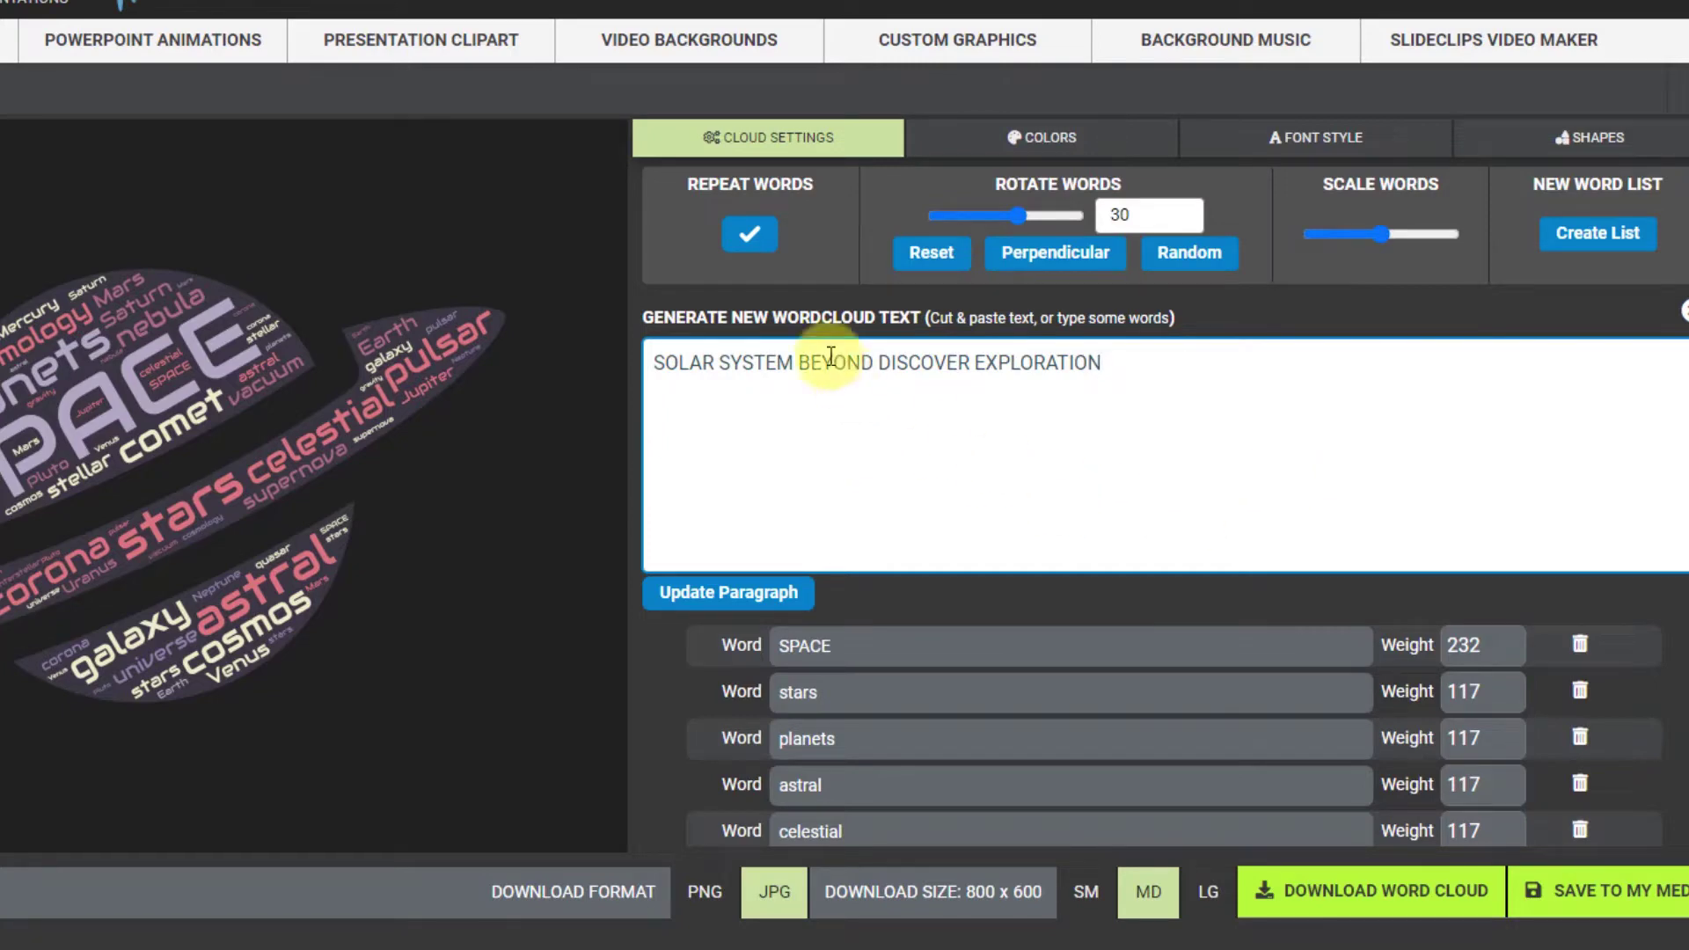
{"action": "left_click", "coordinate": [688, 593]}
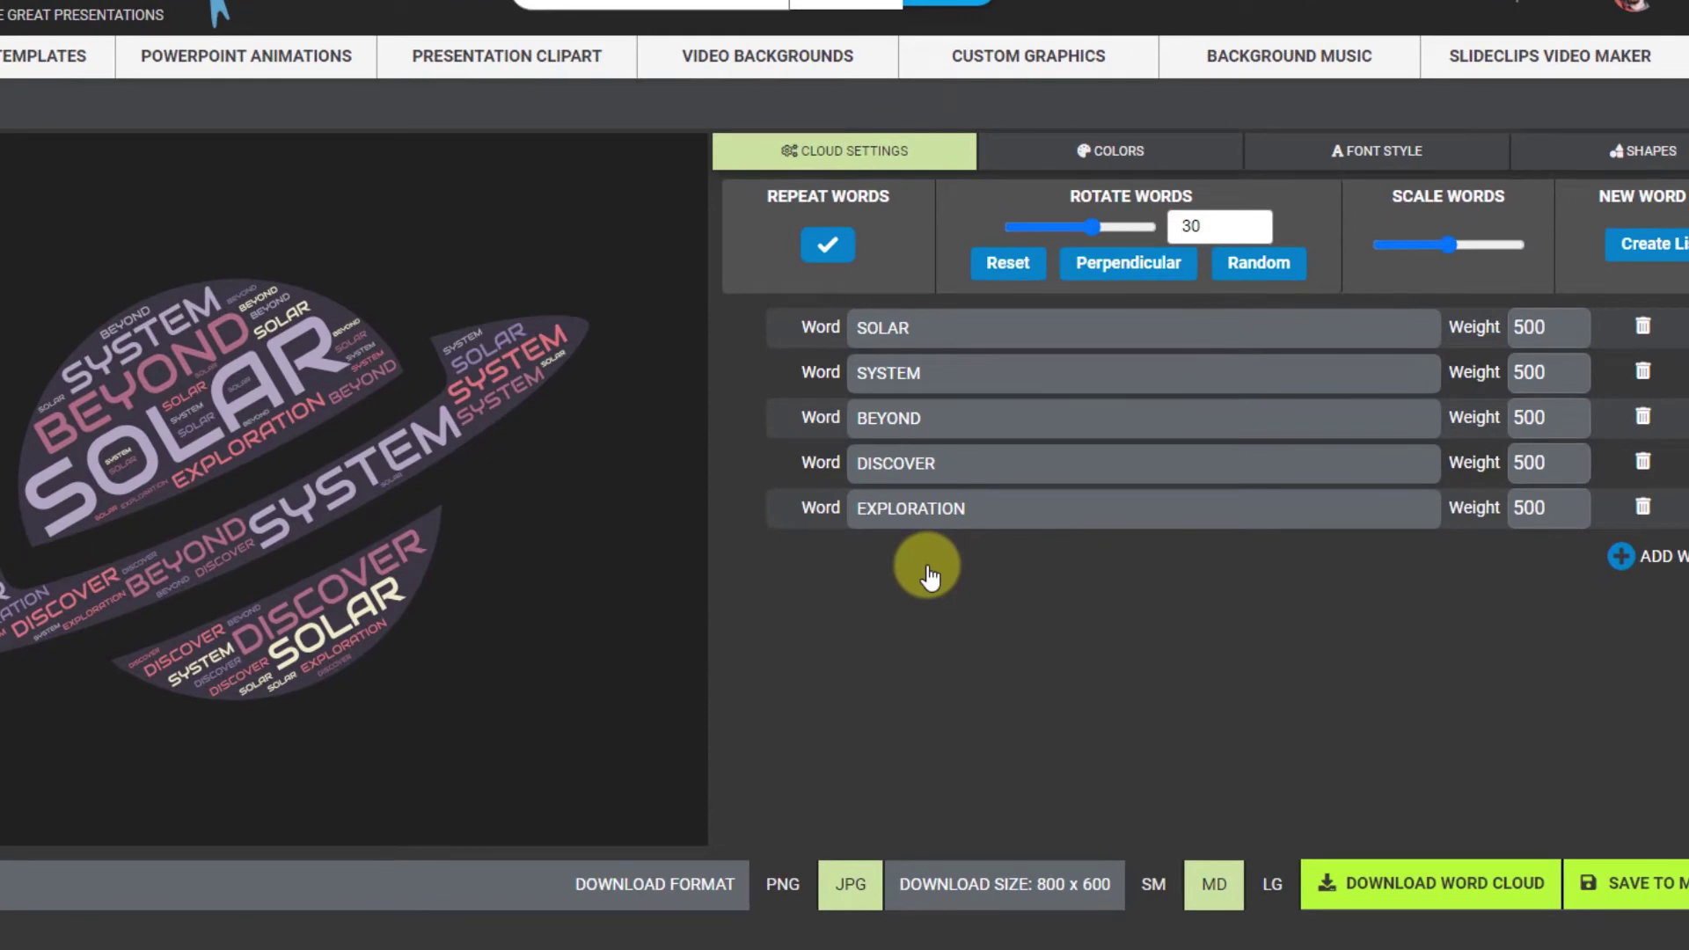
- Merge SYSTEM into SOLAR to form one phrase, SOLAR SYSTEM, and delete the separate row
{"action": "left_click_drag", "start_coordinate": [926, 370], "coordinate": [843, 378]}
{"action": "key", "text": "ctrl+c"}
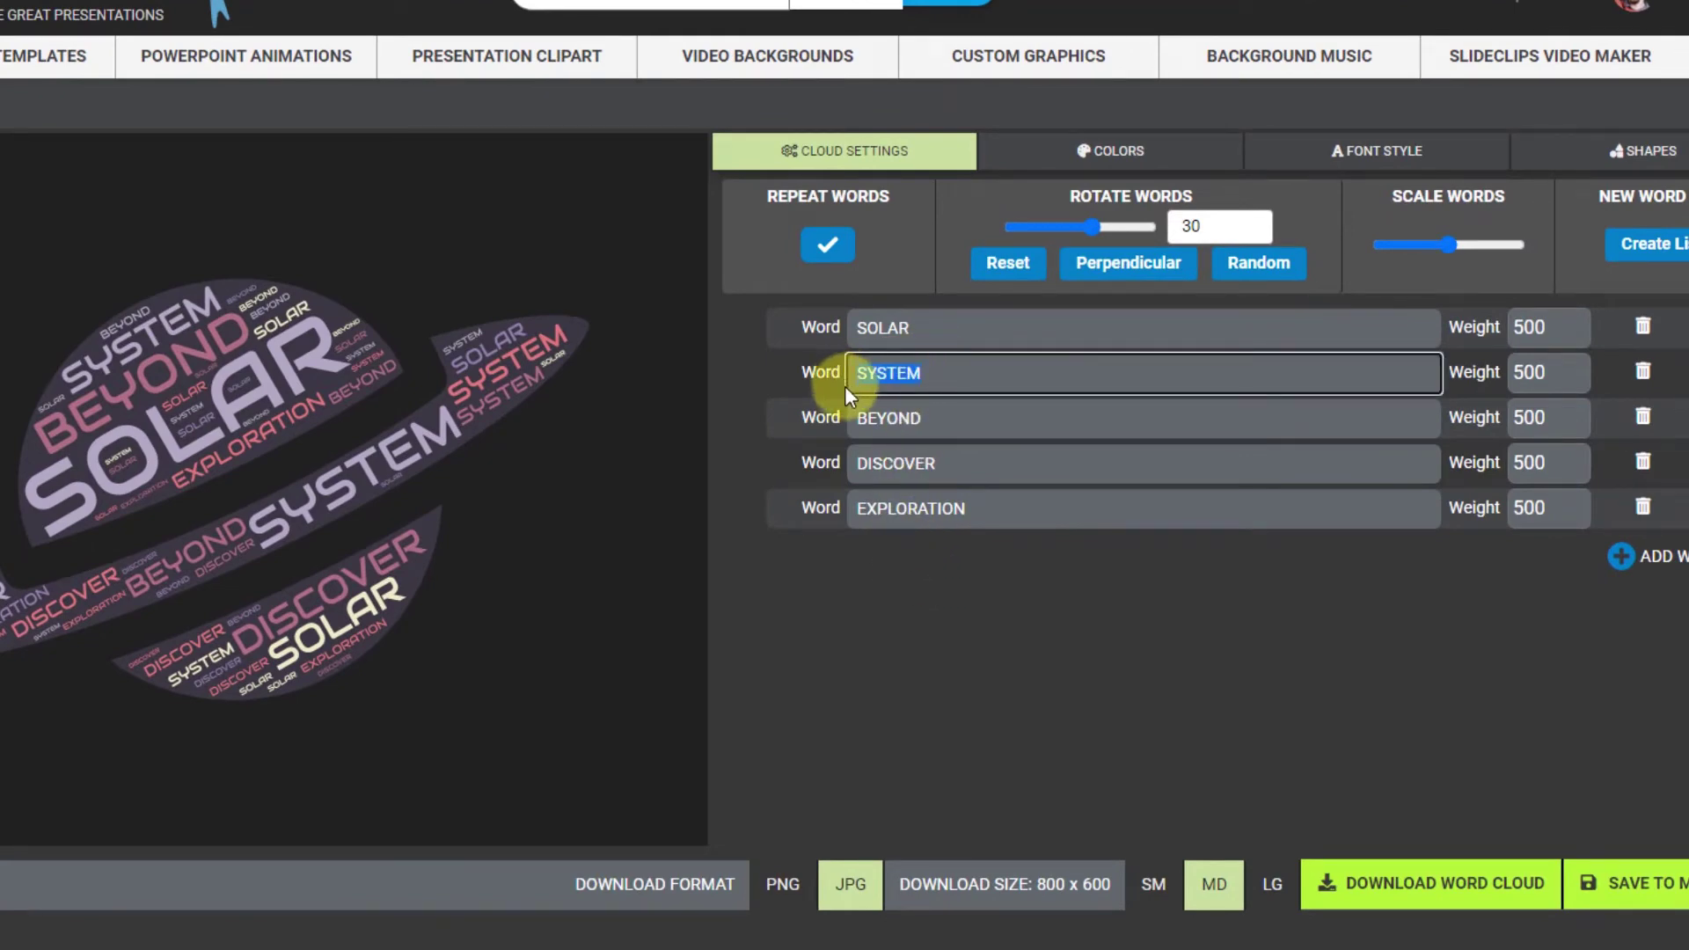
{"action": "left_click", "coordinate": [932, 327]}
{"action": "key", "text": "ctrl+v"}
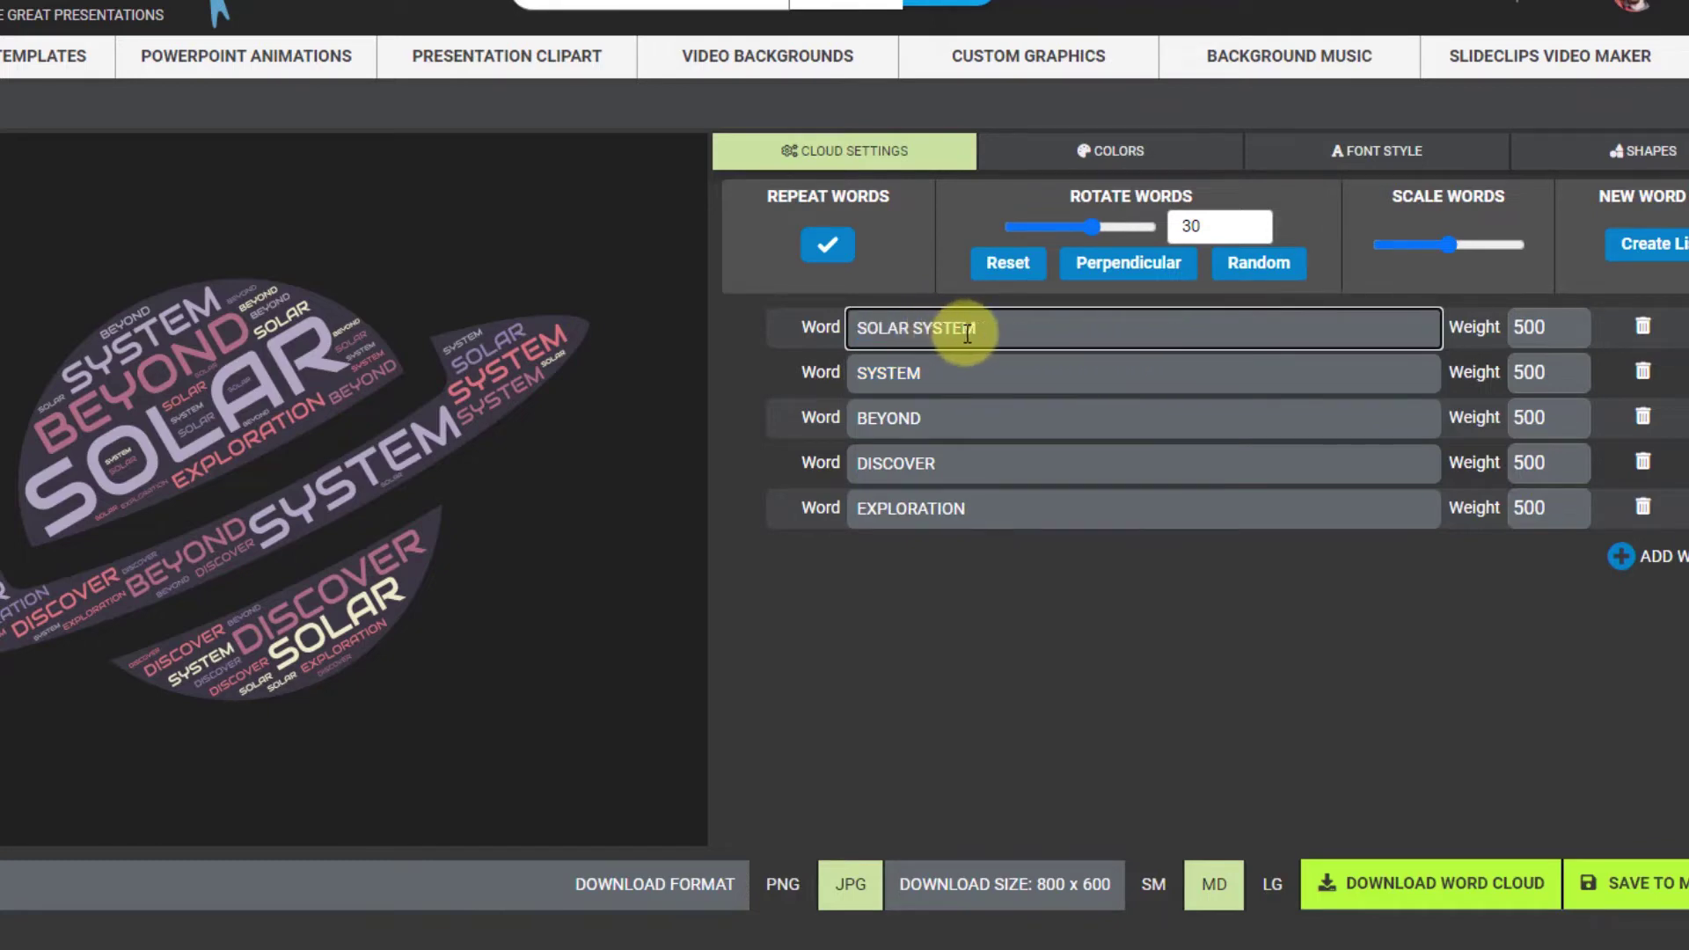
{"action": "left_click", "coordinate": [1644, 380]}
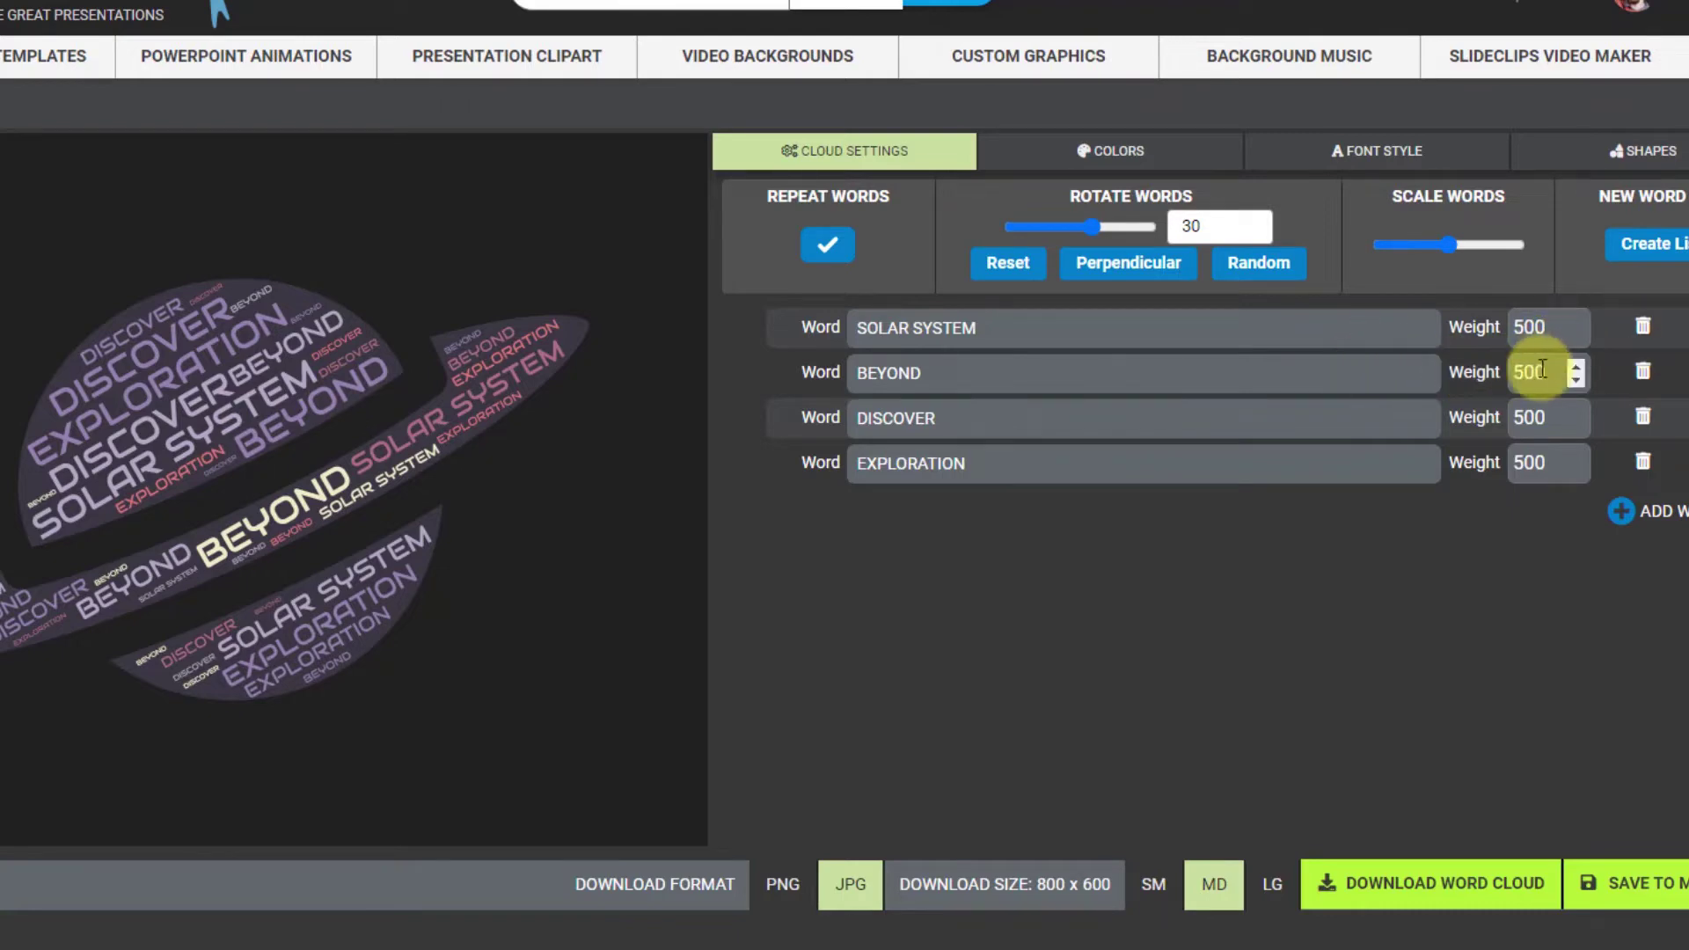
- Set weights: BEYOND 500, SOLAR SYSTEM 400, DISCOVER 400
{"action": "left_click_drag", "start_coordinate": [1553, 370], "coordinate": [1511, 363]}
{"action": "type", "text": "500"}
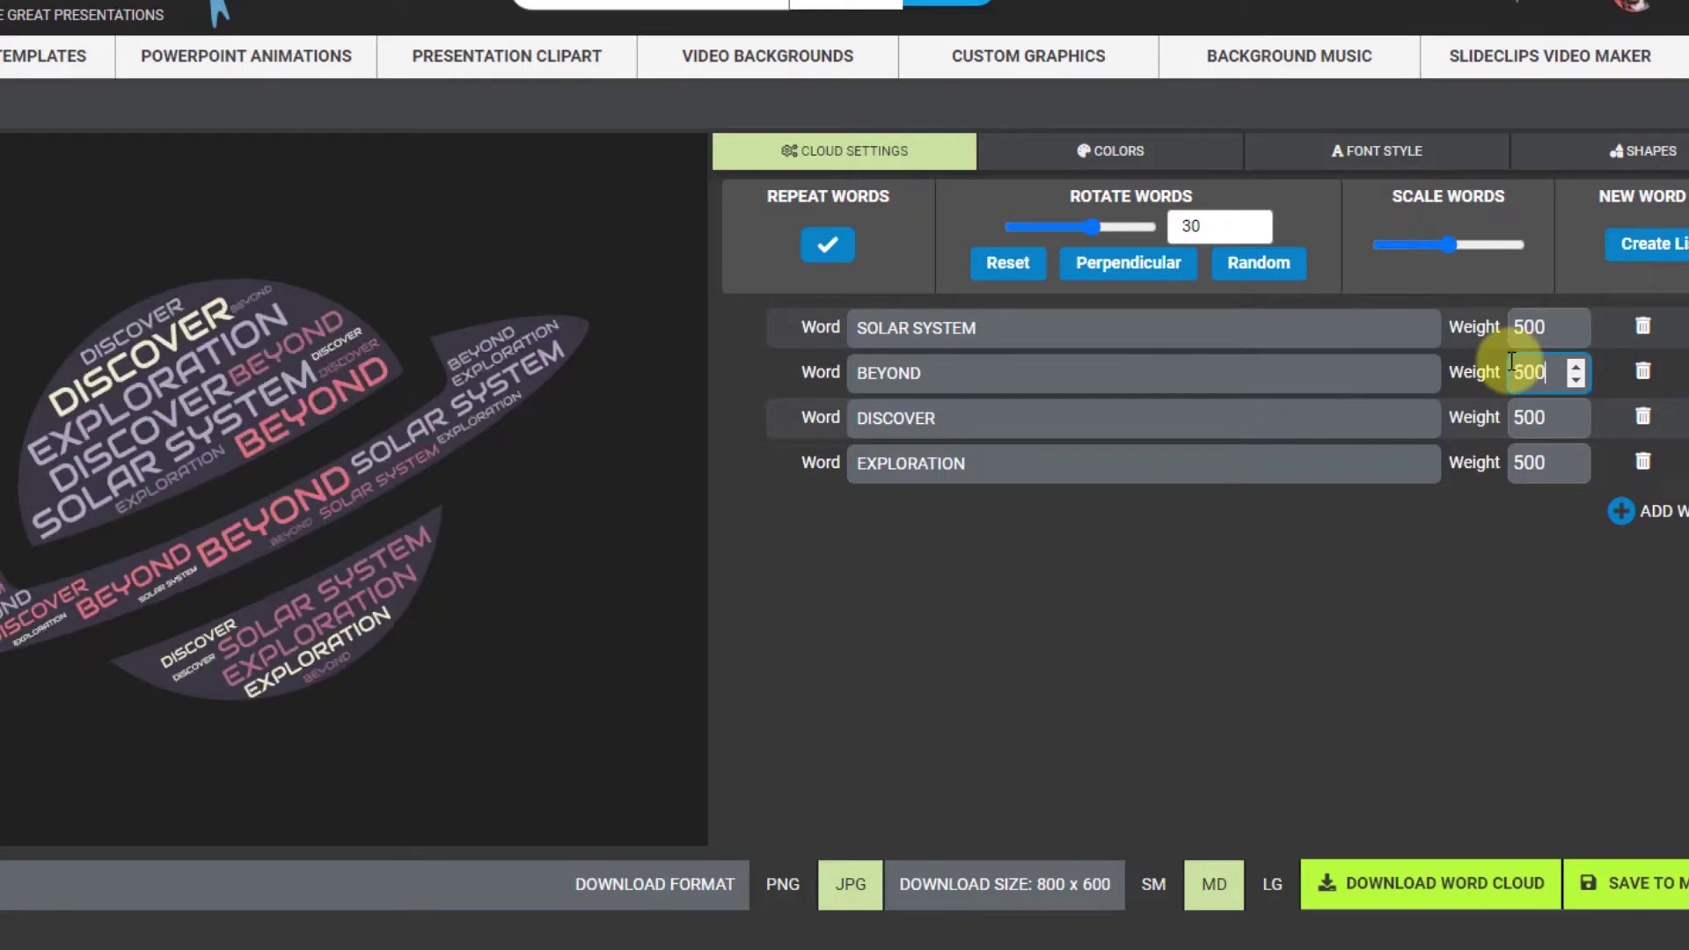
{"action": "left_click", "coordinate": [1521, 322]}
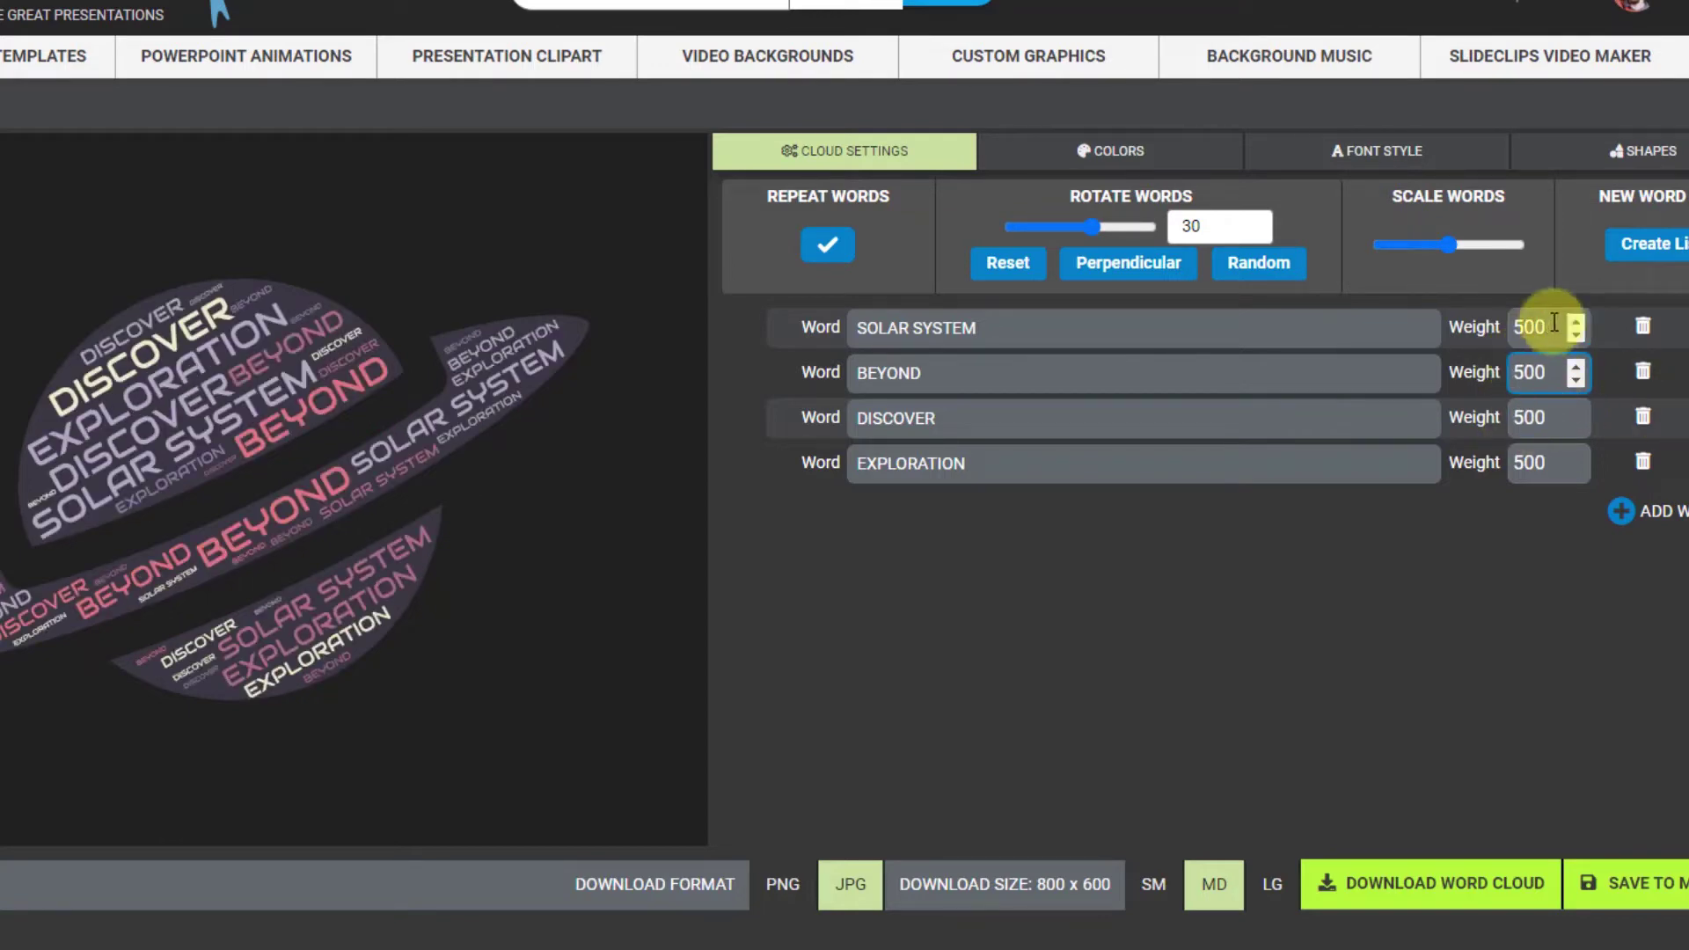
{"action": "type", "text": "400"}
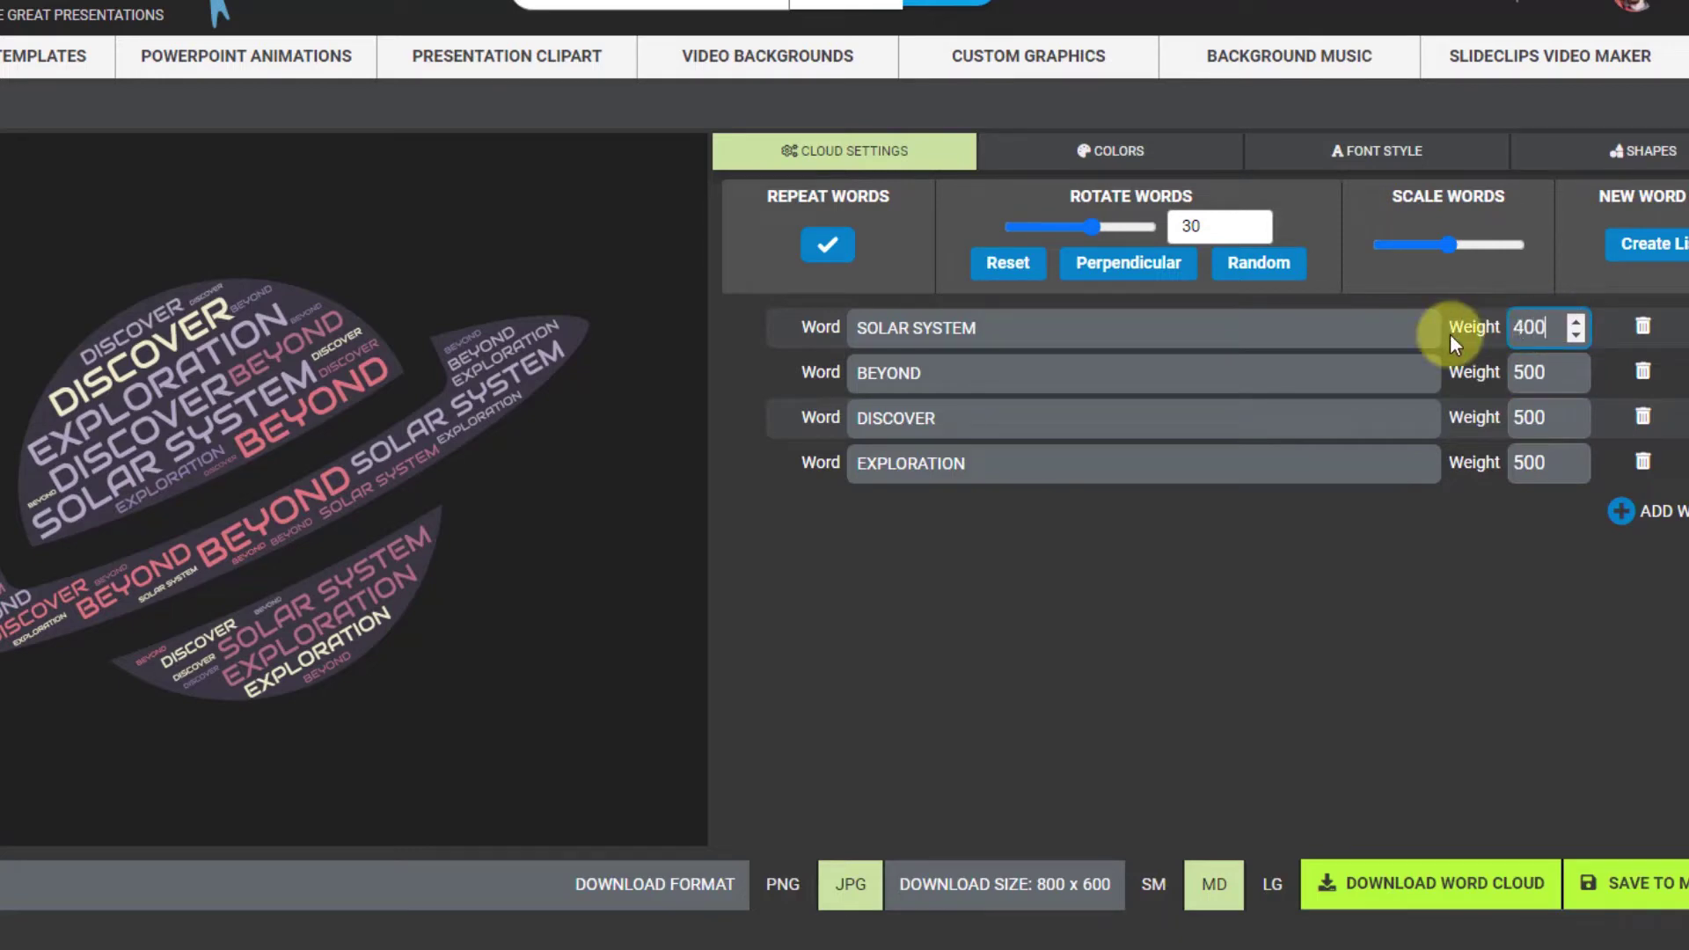
{"action": "double_click", "coordinate": [1514, 425]}
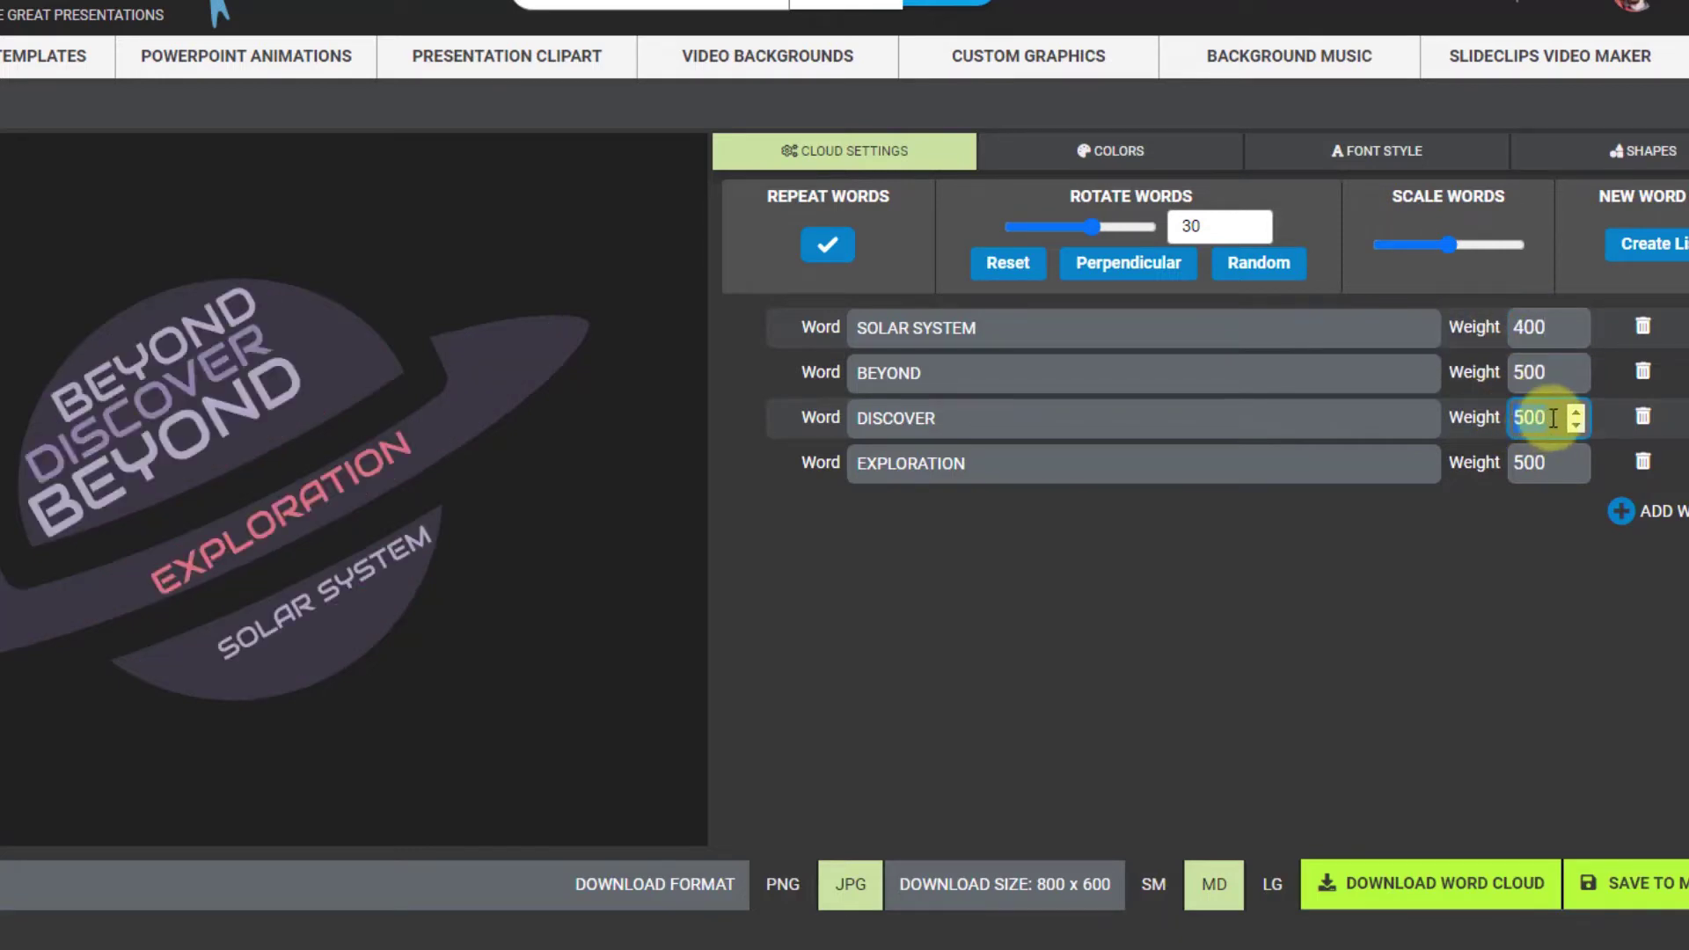
{"action": "type", "text": "400"}
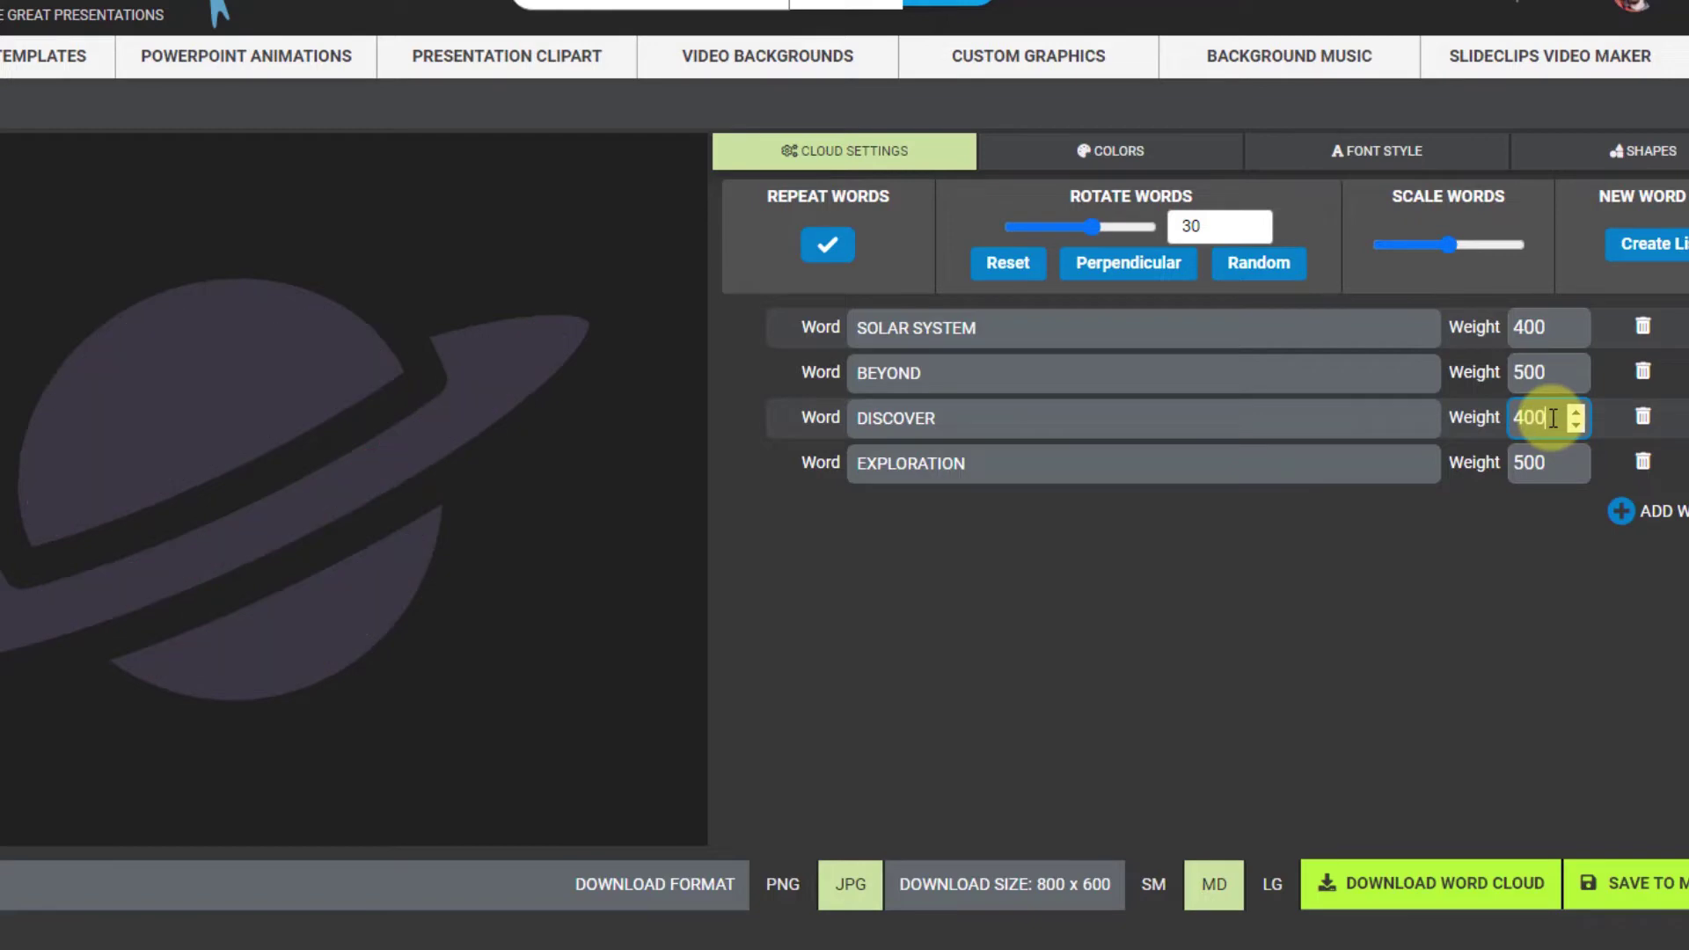
{"action": "left_click", "coordinate": [1557, 464]}
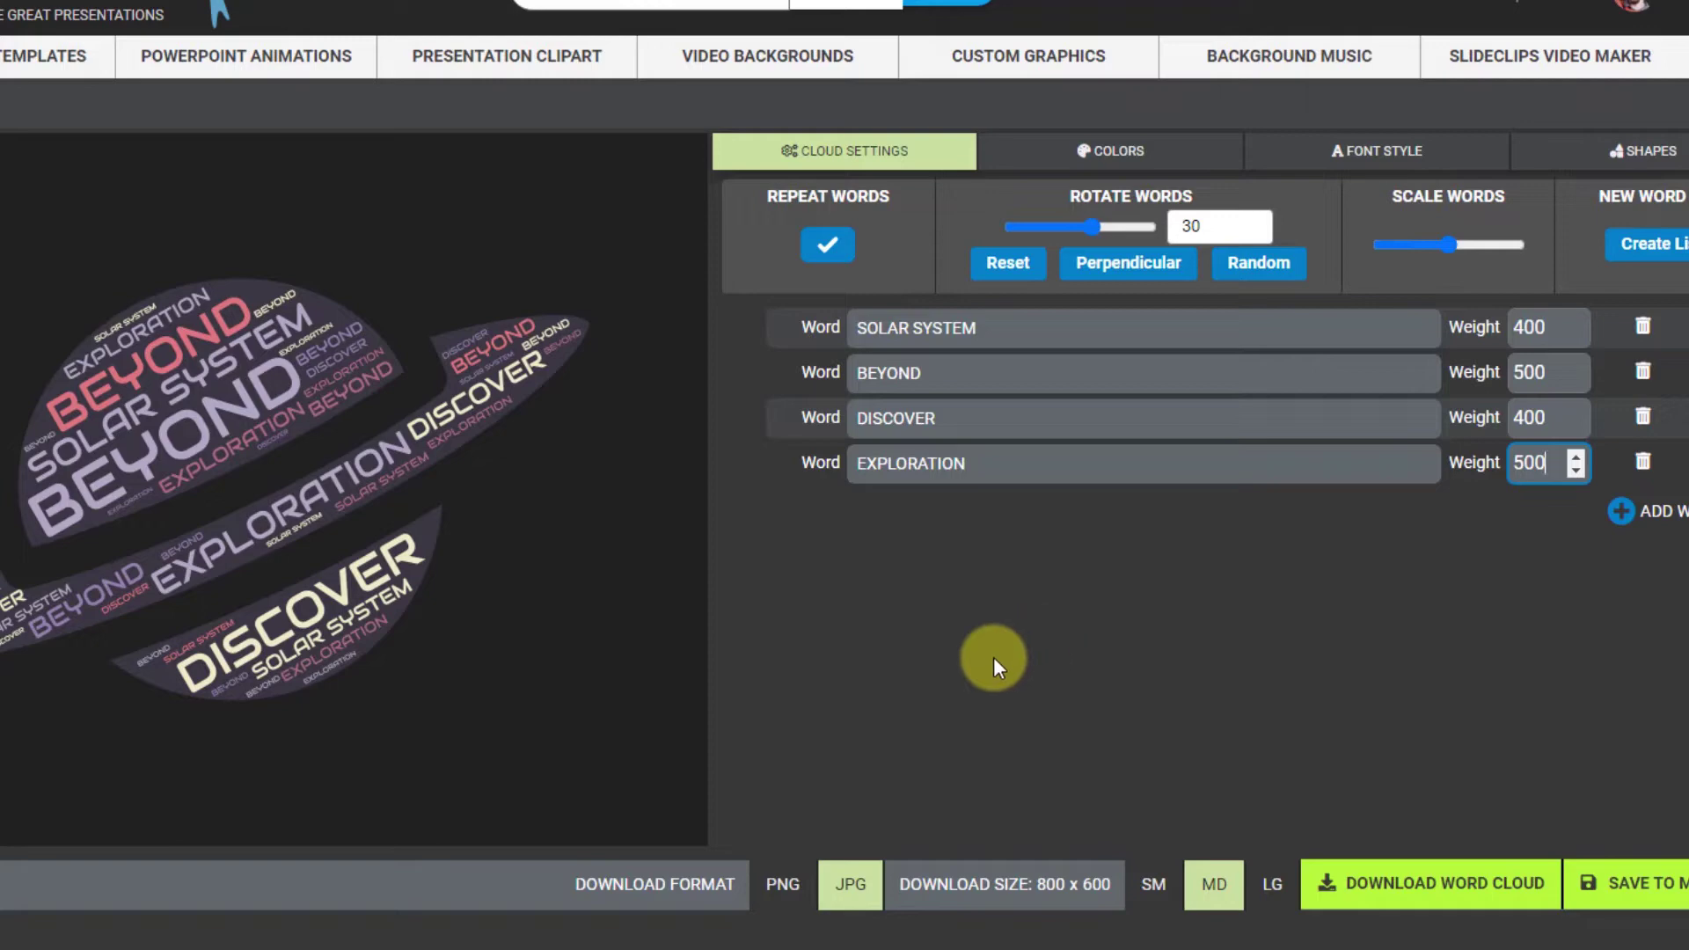
- Confirm EXPLORATION at 500, then try palettes and settle on blue and grey on white
{"action": "left_click", "coordinate": [1049, 659]}
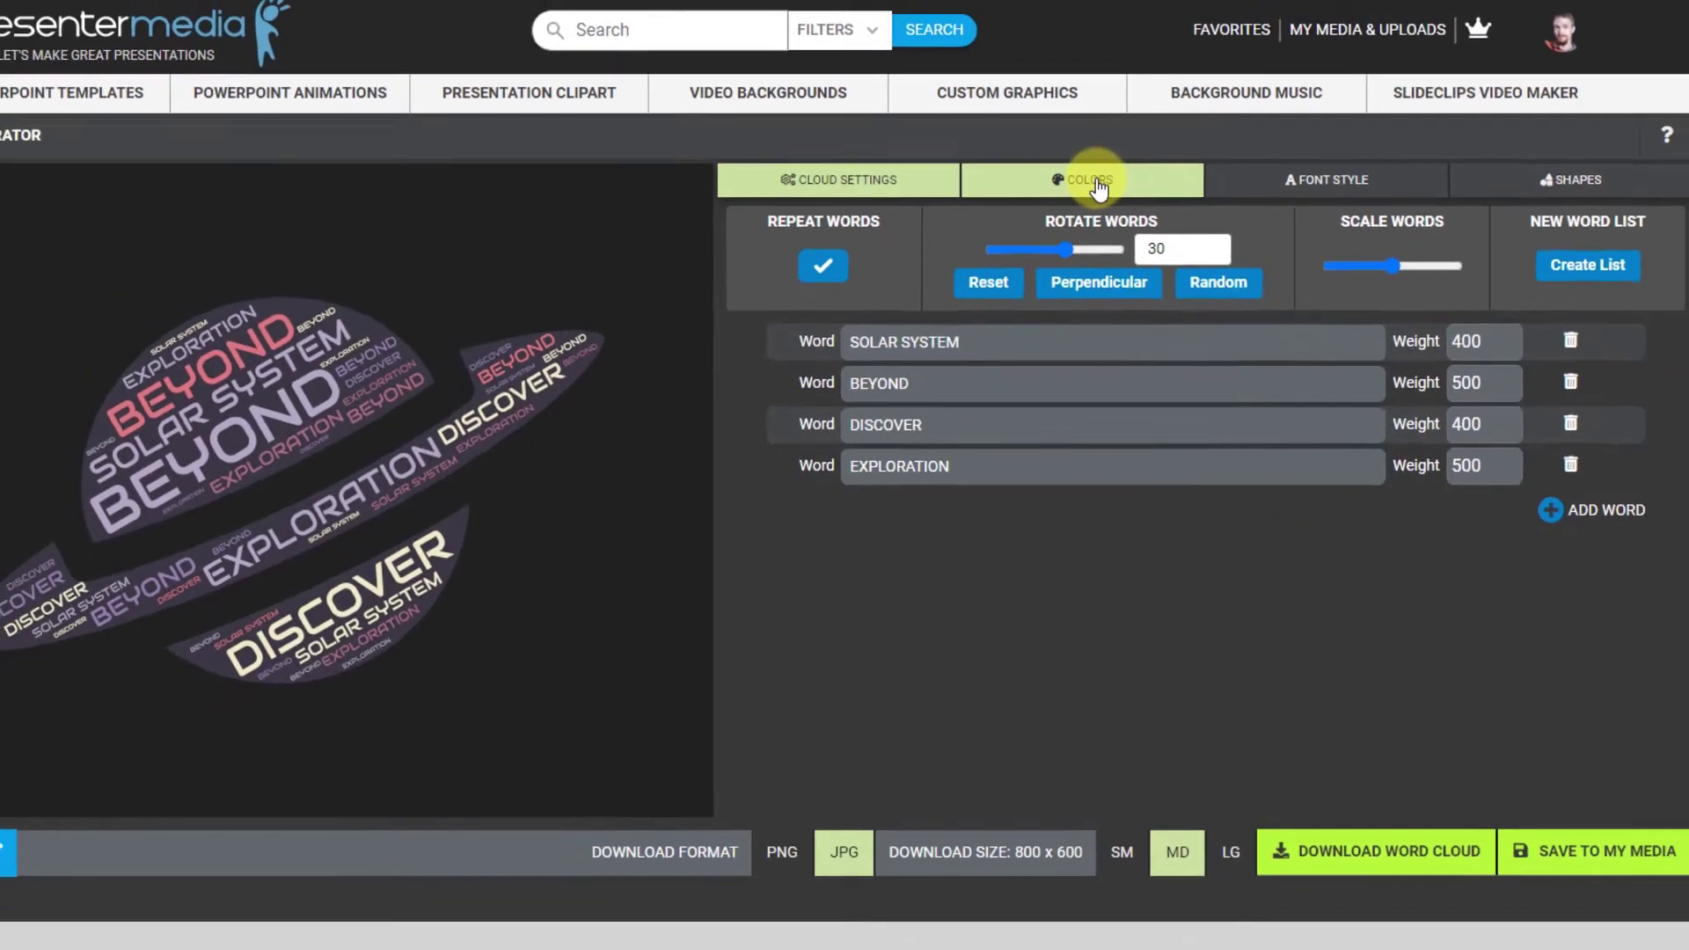
{"action": "left_click", "coordinate": [1095, 181]}
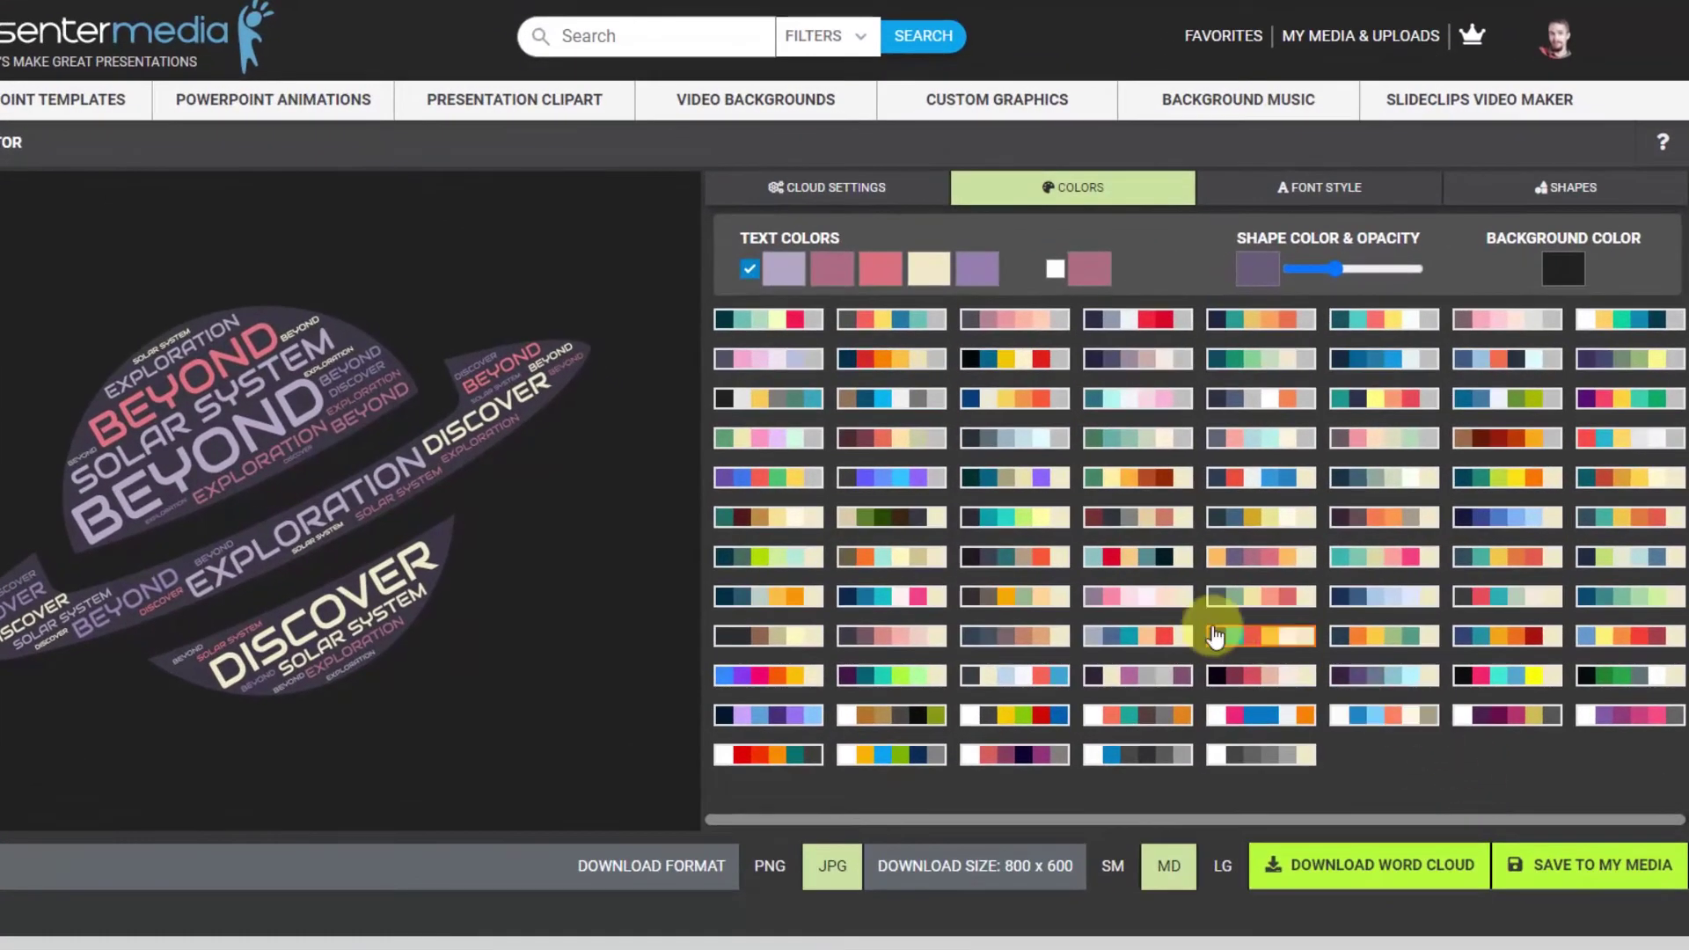
{"action": "left_click", "coordinate": [978, 528]}
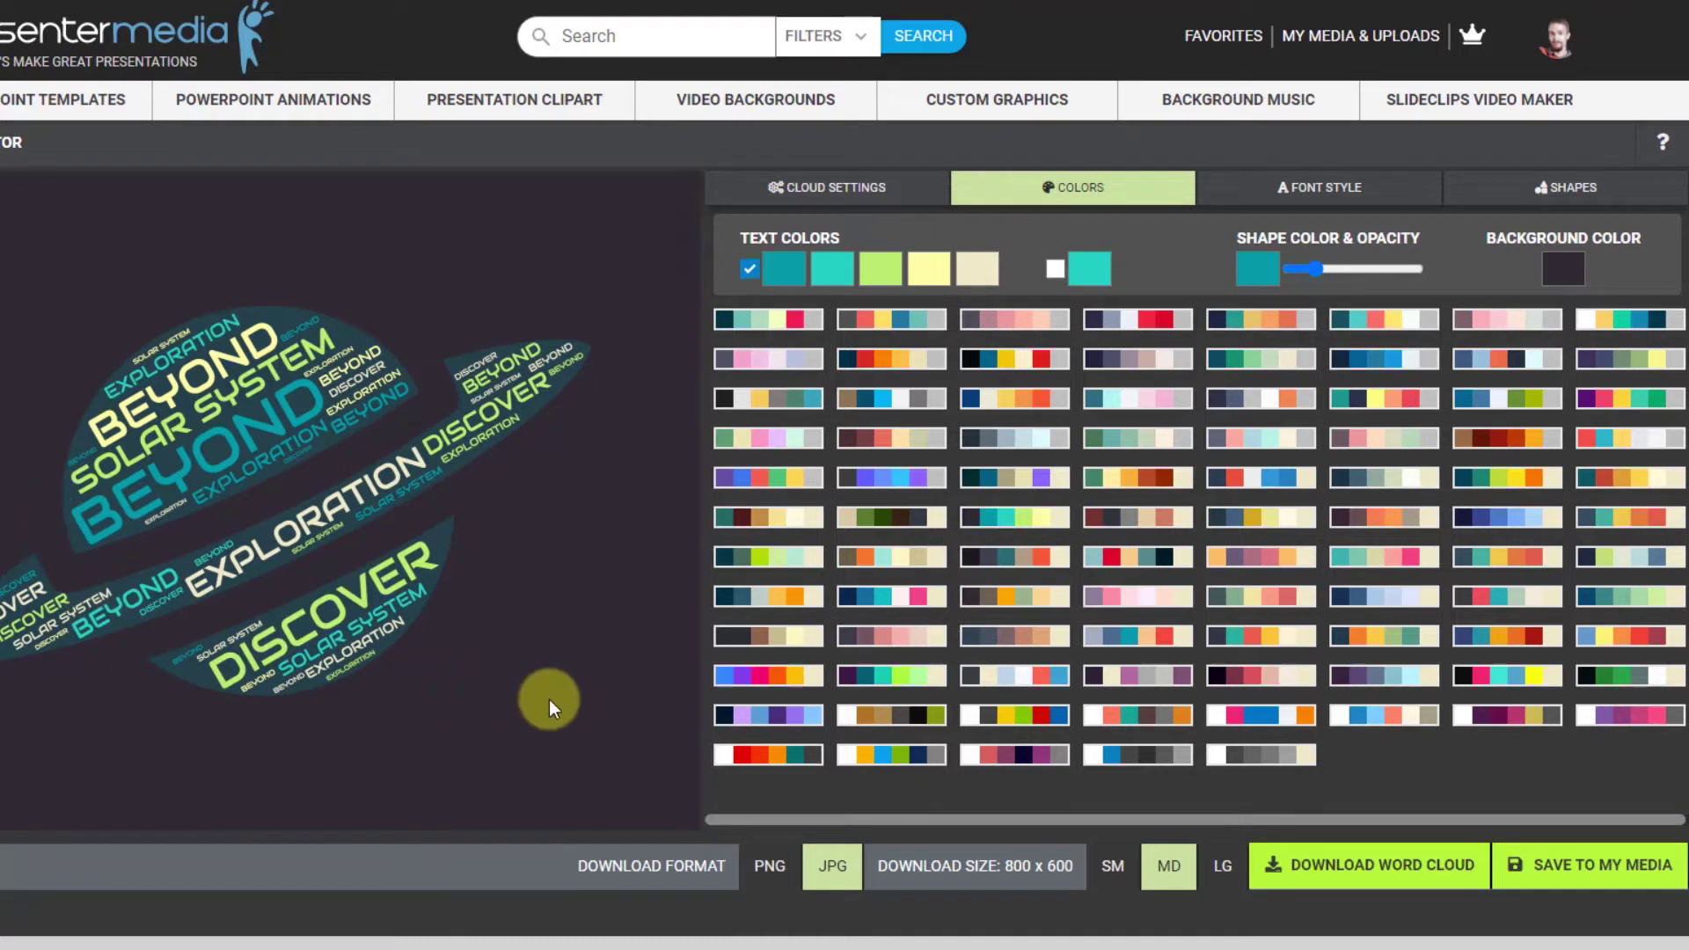
{"action": "left_click", "coordinate": [1163, 561]}
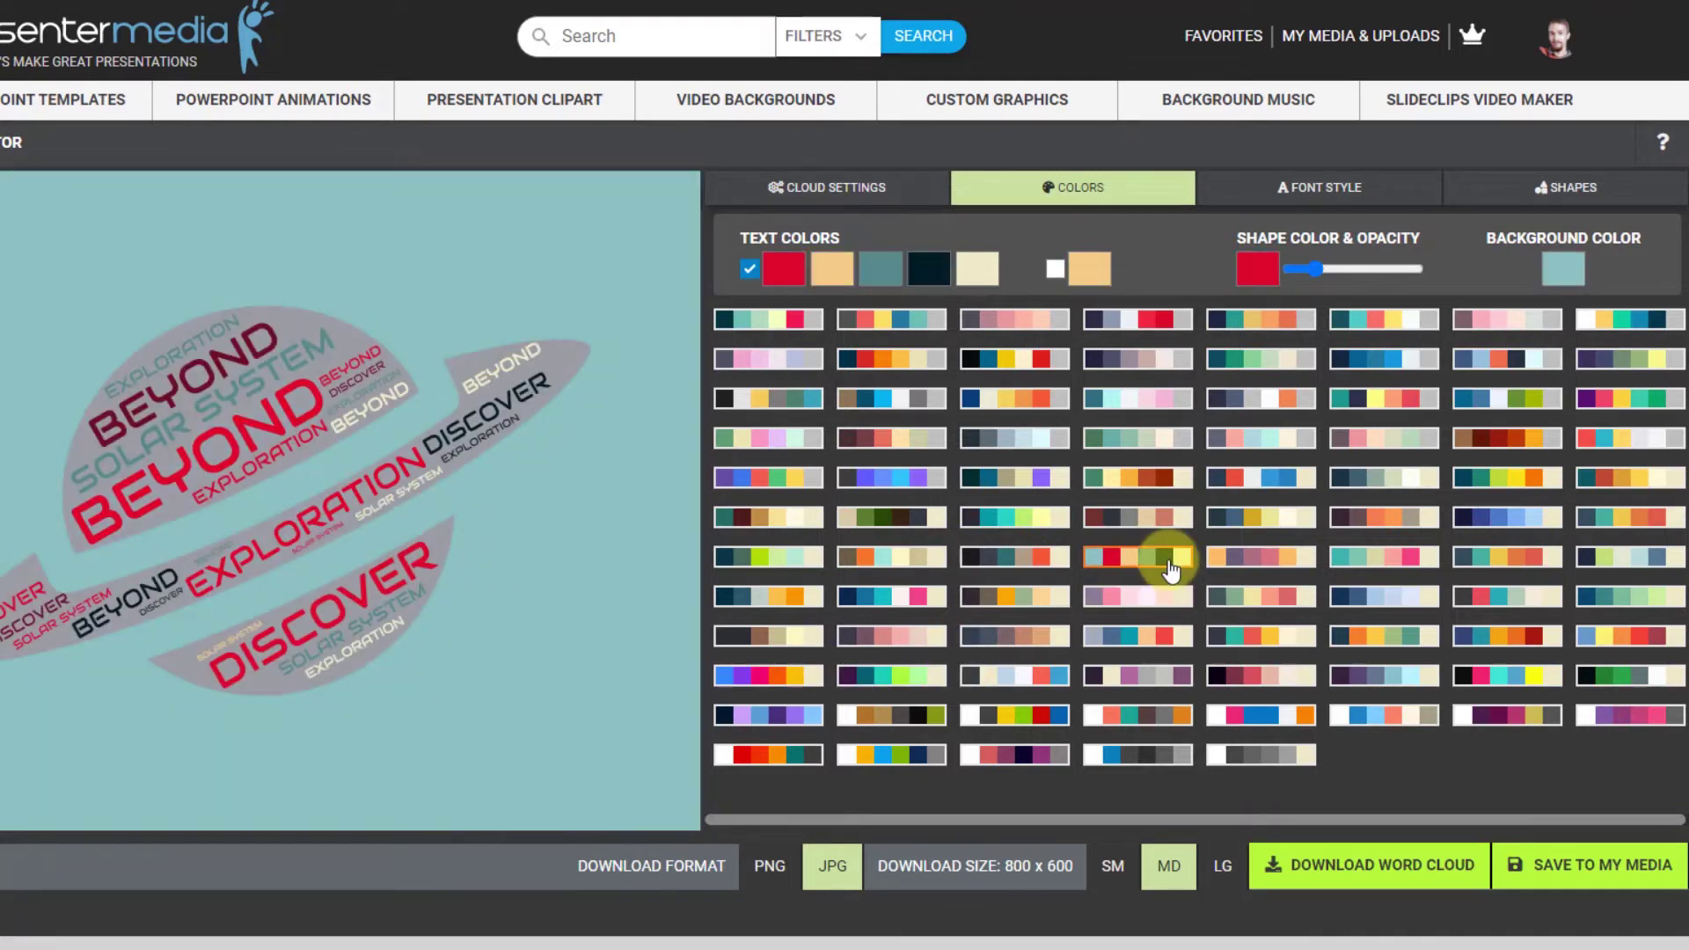
{"action": "left_click", "coordinate": [1132, 762]}
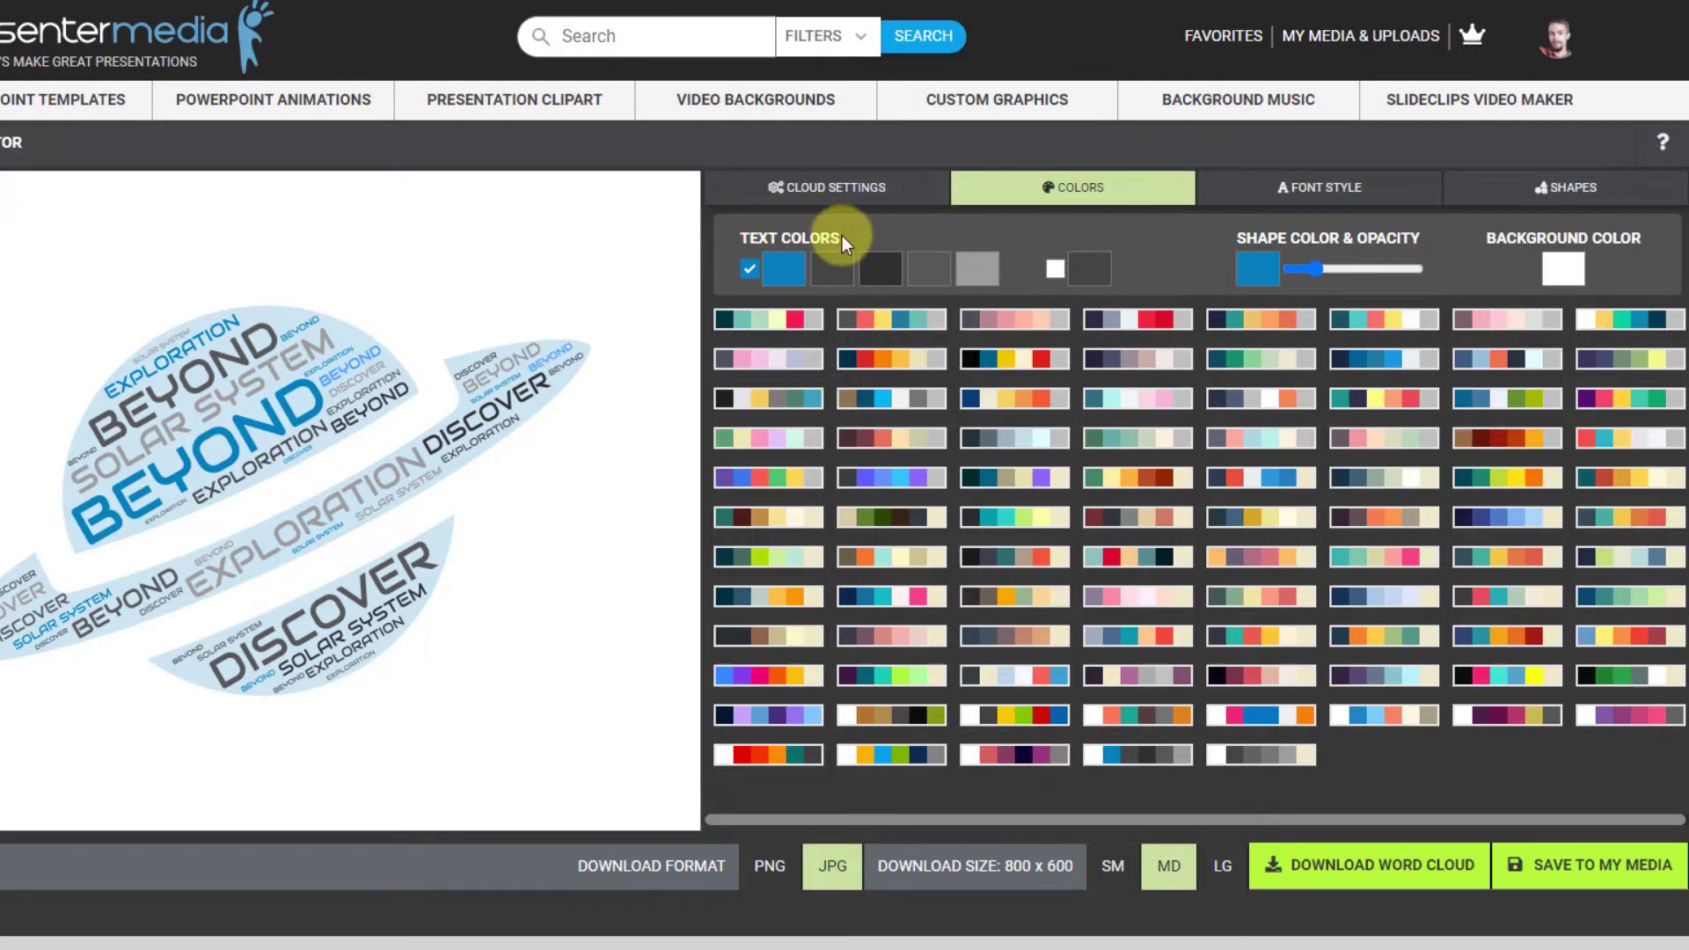
- Keep the blue and grey palette but change the main text colour to purple
{"action": "left_click", "coordinate": [1034, 754]}
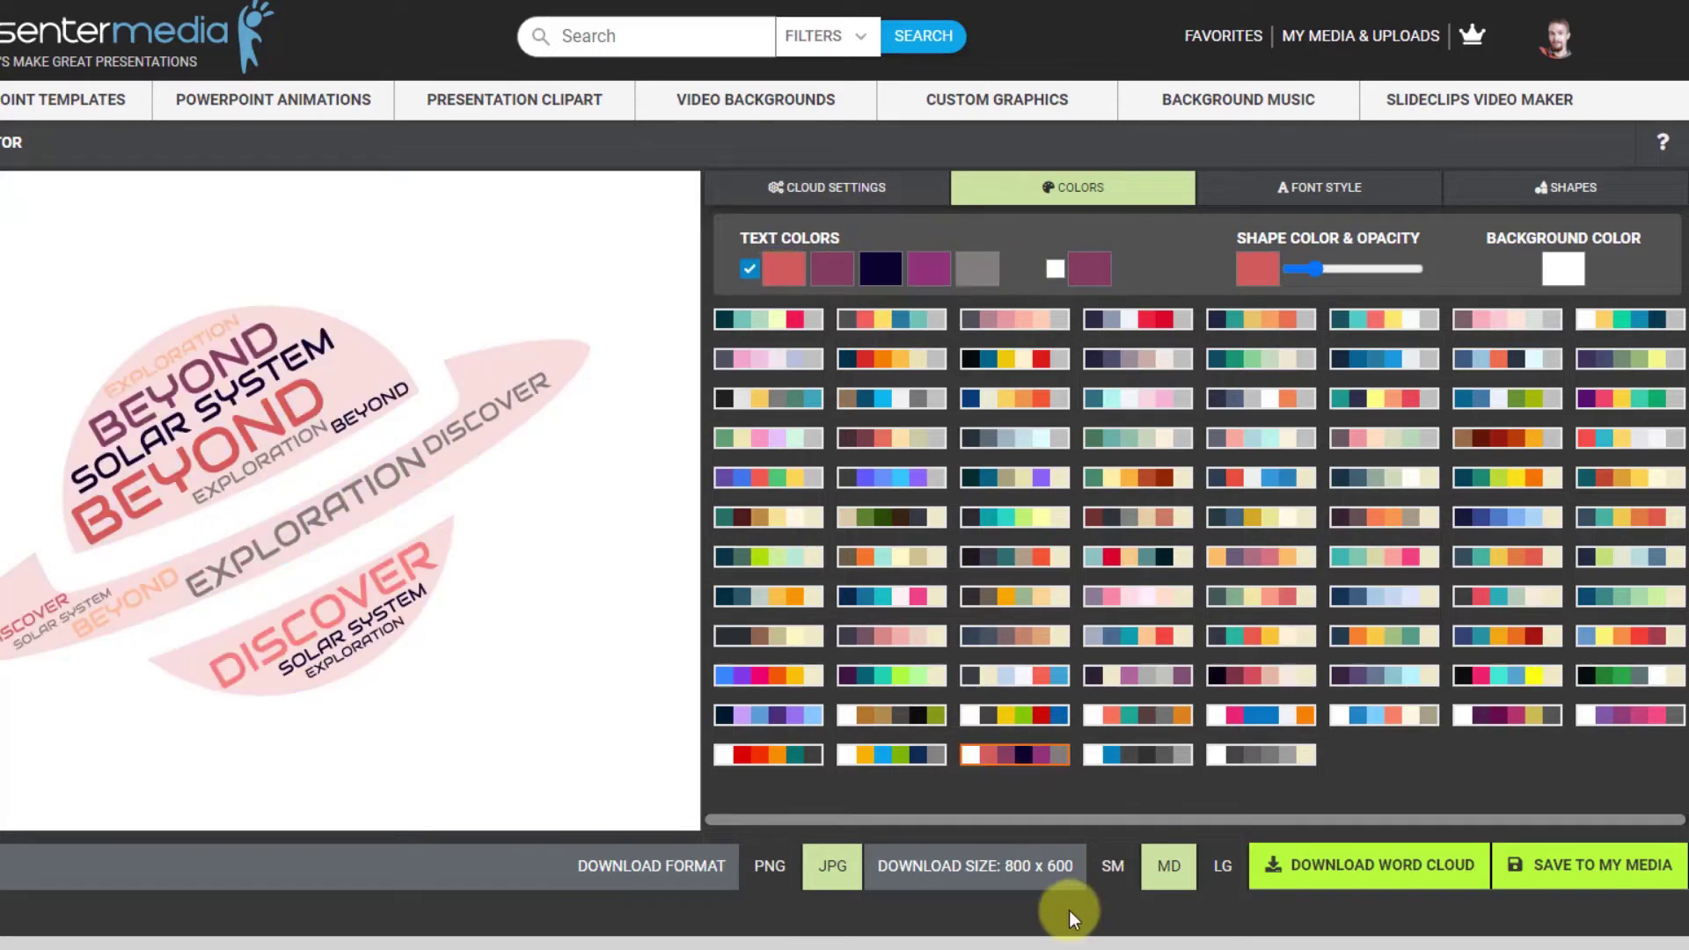
{"action": "left_click", "coordinate": [1146, 758]}
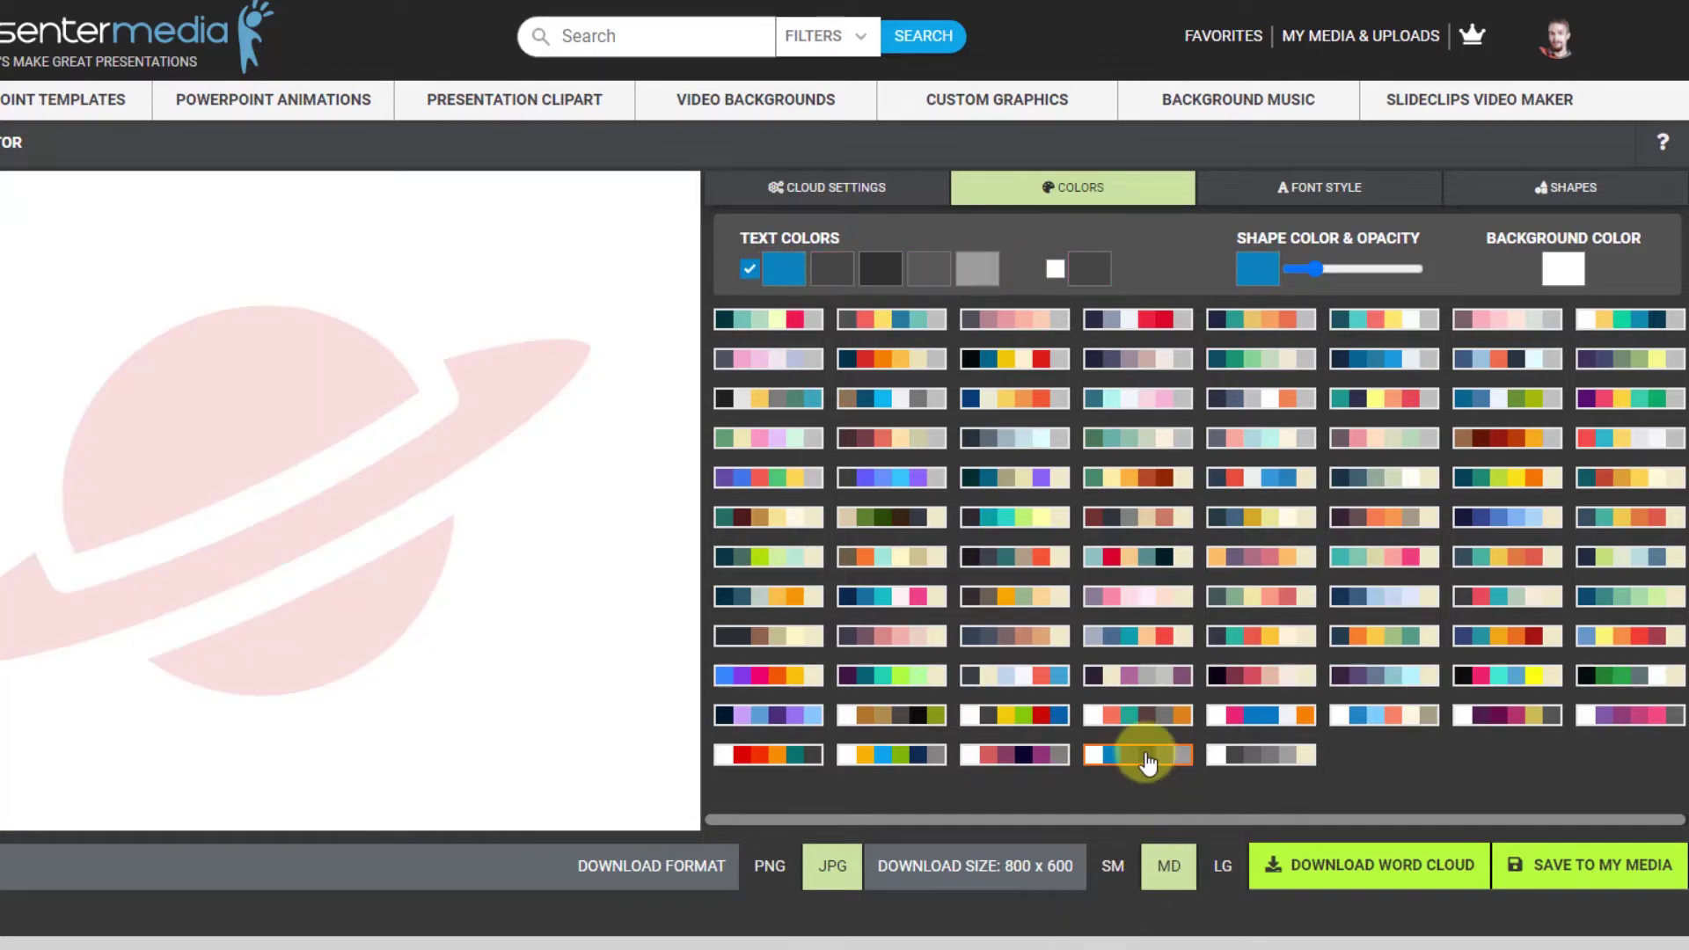
{"action": "left_click", "coordinate": [803, 277]}
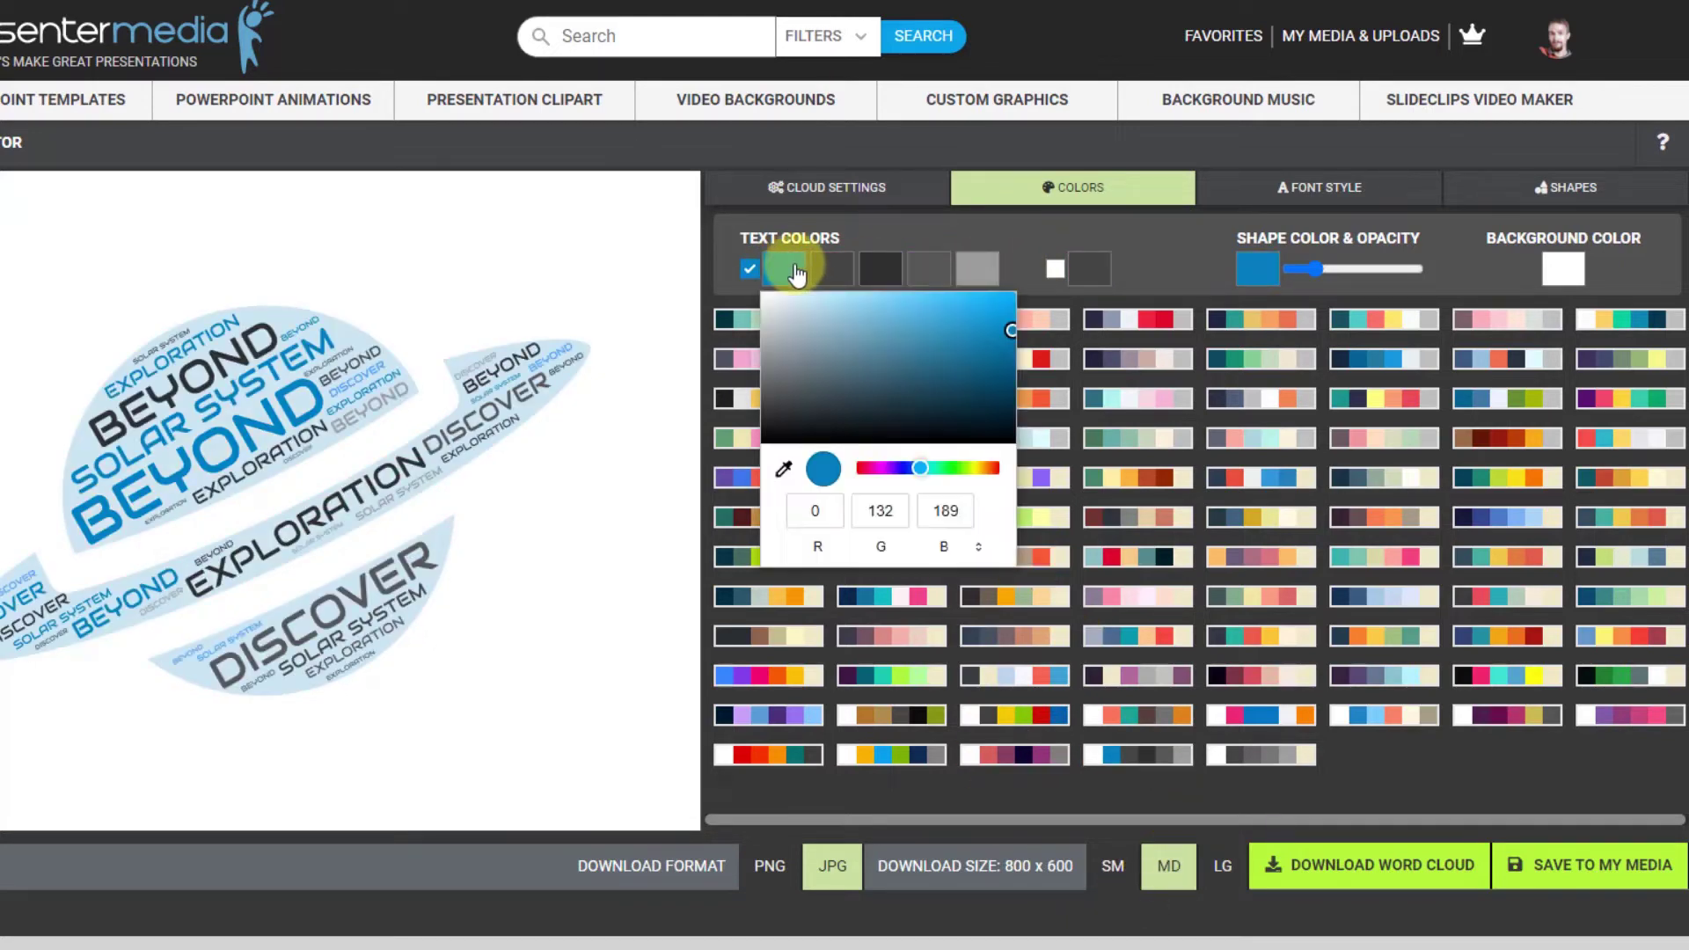
{"action": "mouse_move", "coordinate": [920, 468]}
{"action": "left_mouse_down"}
{"action": "mouse_move", "coordinate": [855, 483]}
{"action": "mouse_move", "coordinate": [892, 461]}
{"action": "left_mouse_up"}
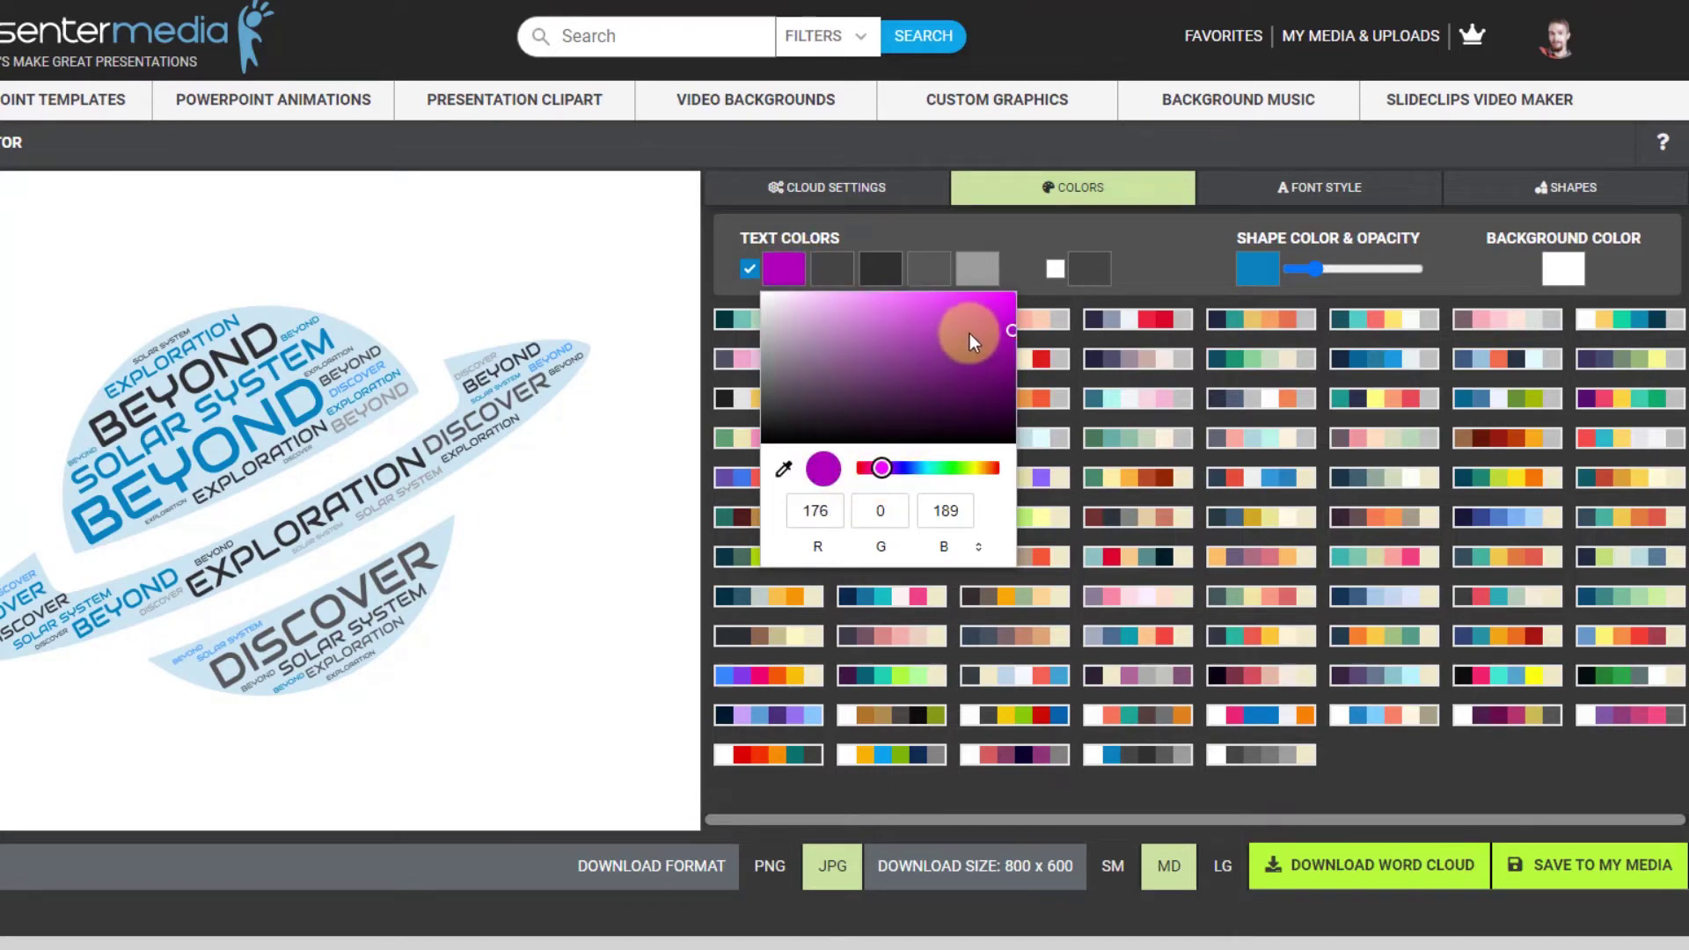
{"action": "left_click_drag", "start_coordinate": [970, 336], "coordinate": [1001, 342]}
{"action": "left_click", "coordinate": [1066, 280]}
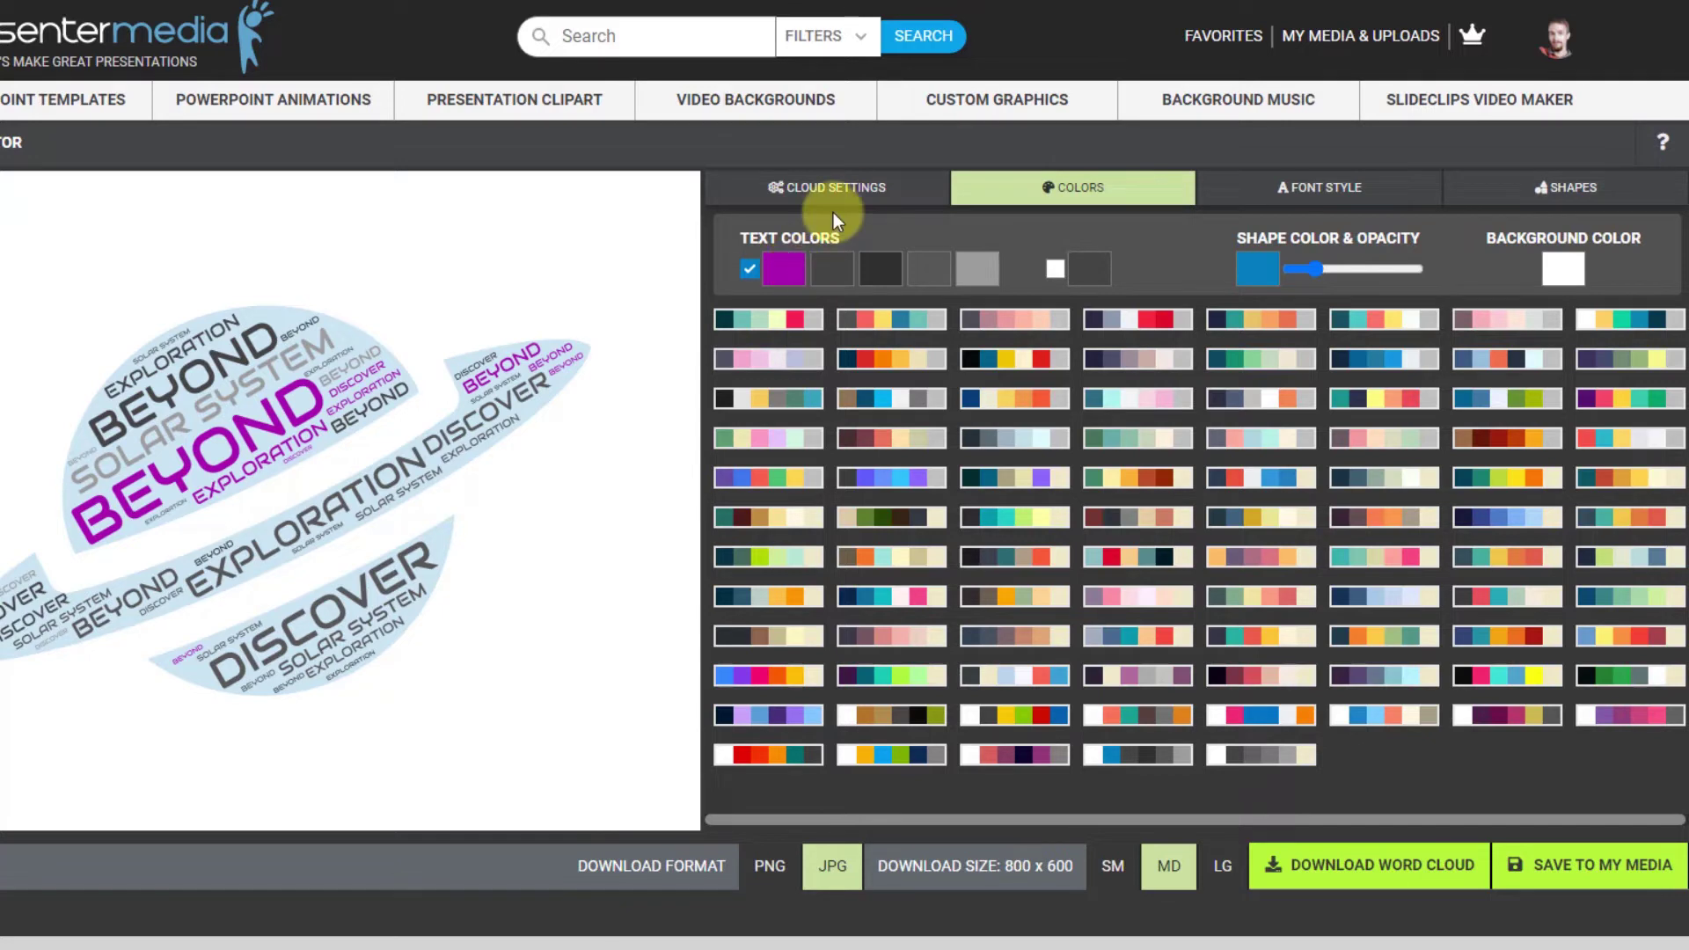
{"action": "left_click", "coordinate": [881, 198]}
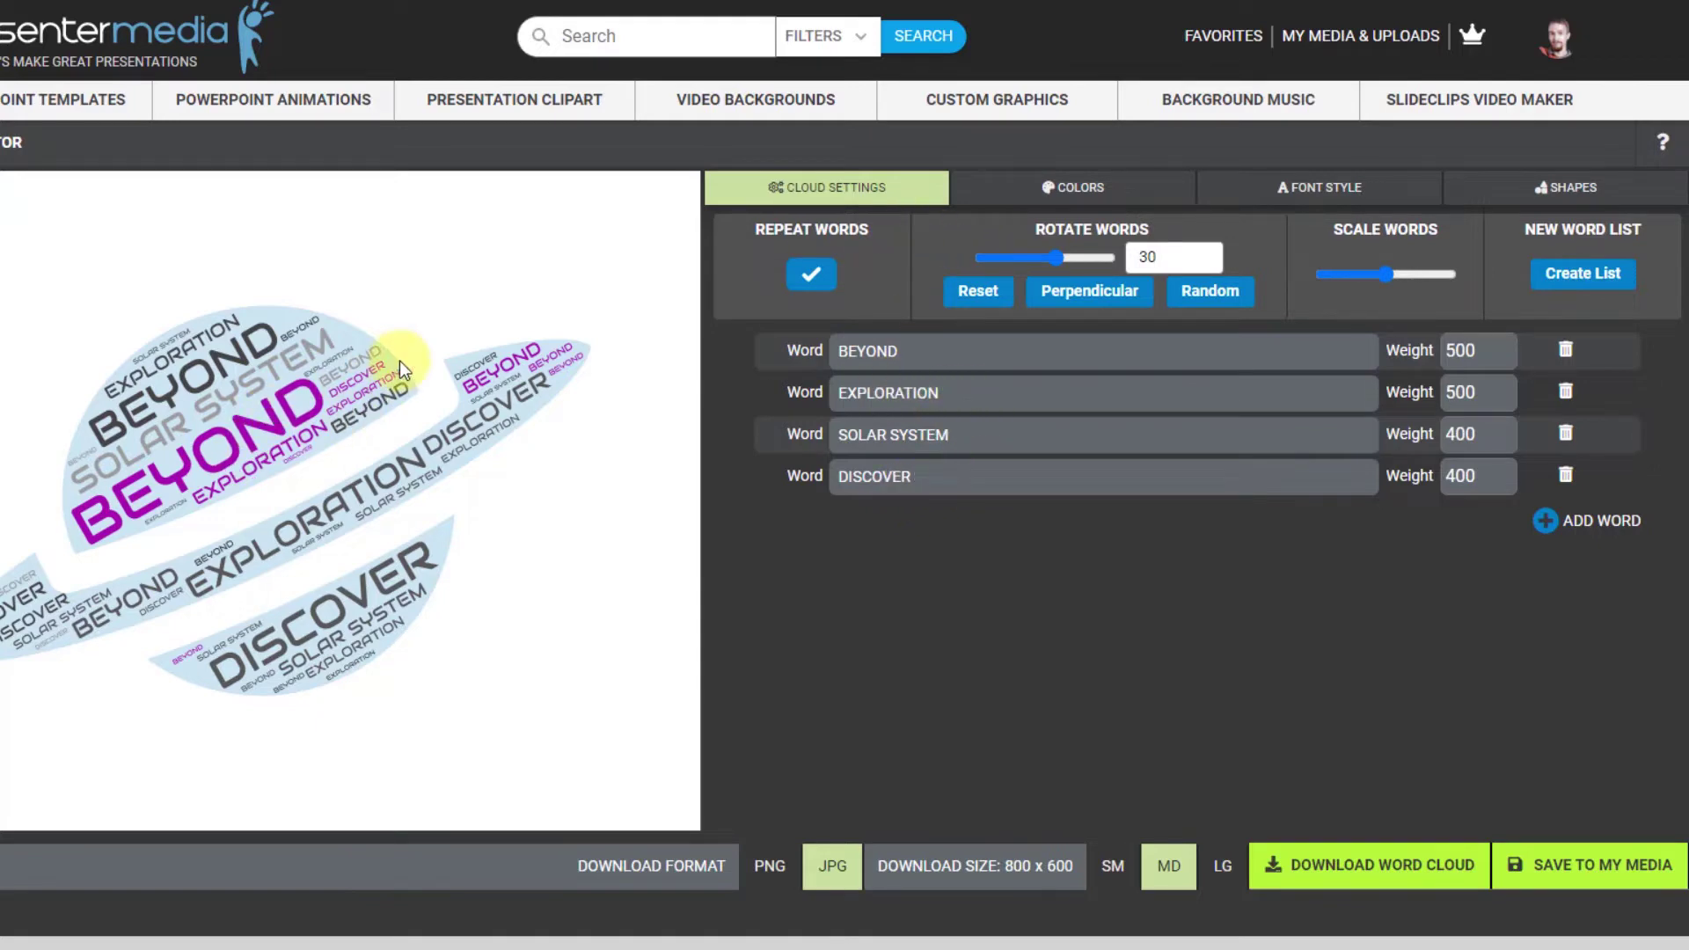
- Set the word cloud's background colour to black
{"action": "left_click", "coordinate": [1069, 185]}
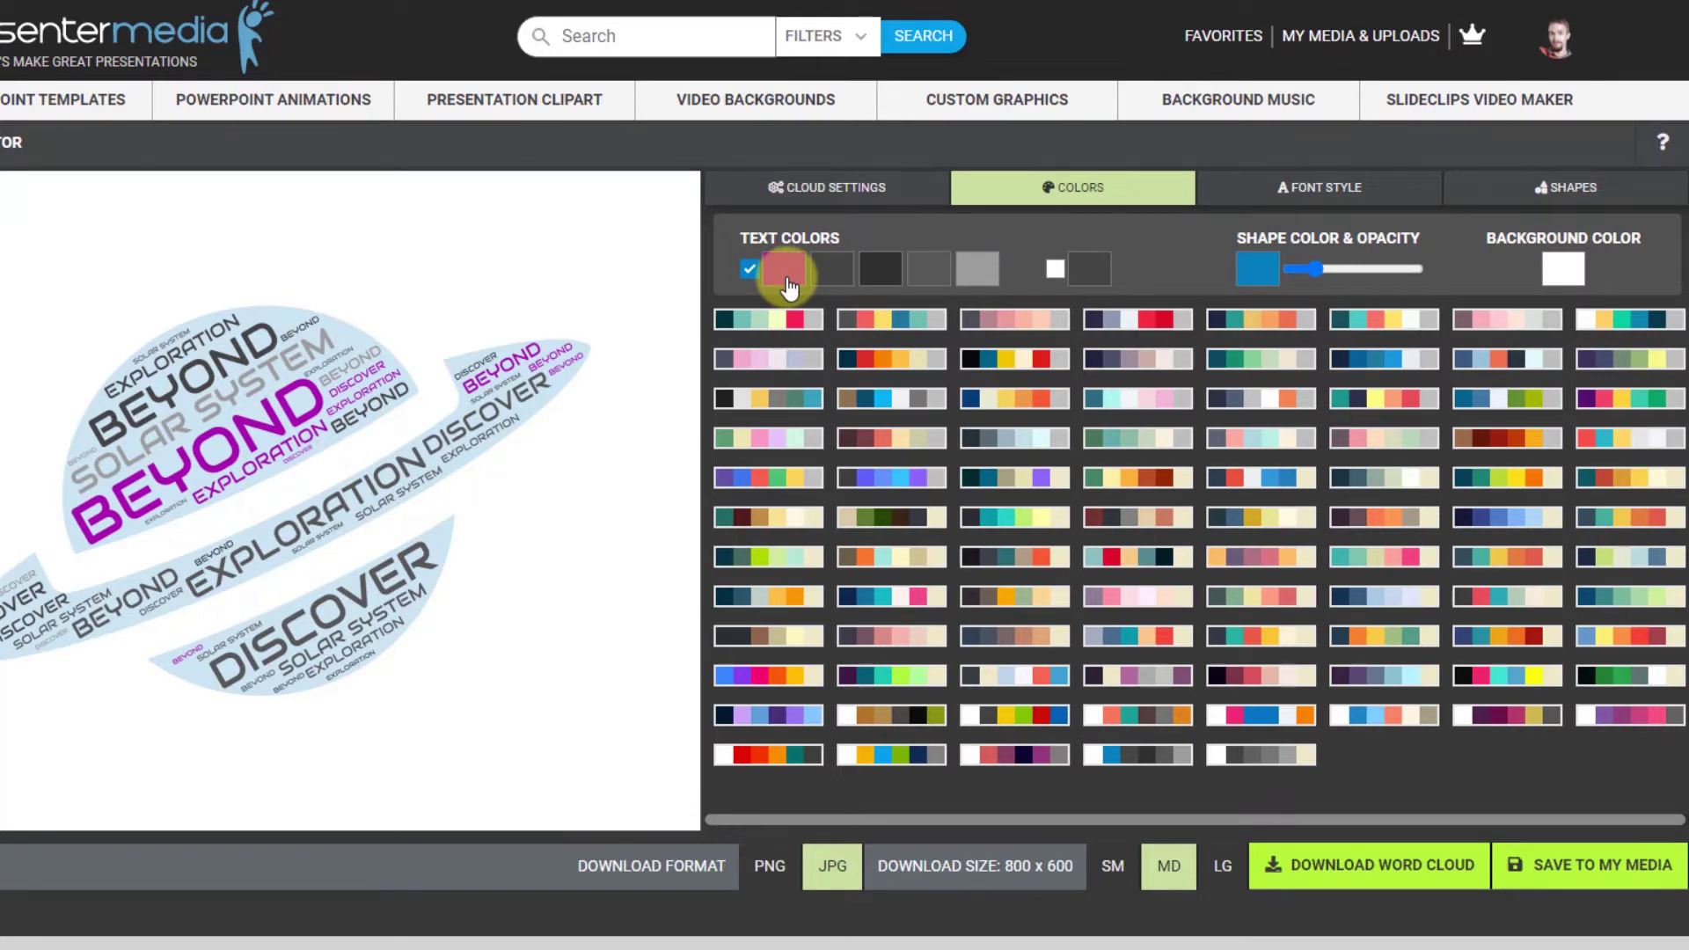
{"action": "left_click", "coordinate": [1550, 277]}
{"action": "left_click", "coordinate": [1599, 387]}
{"action": "left_click_drag", "start_coordinate": [1599, 387], "coordinate": [1511, 462]}
{"action": "left_click", "coordinate": [1159, 243]}
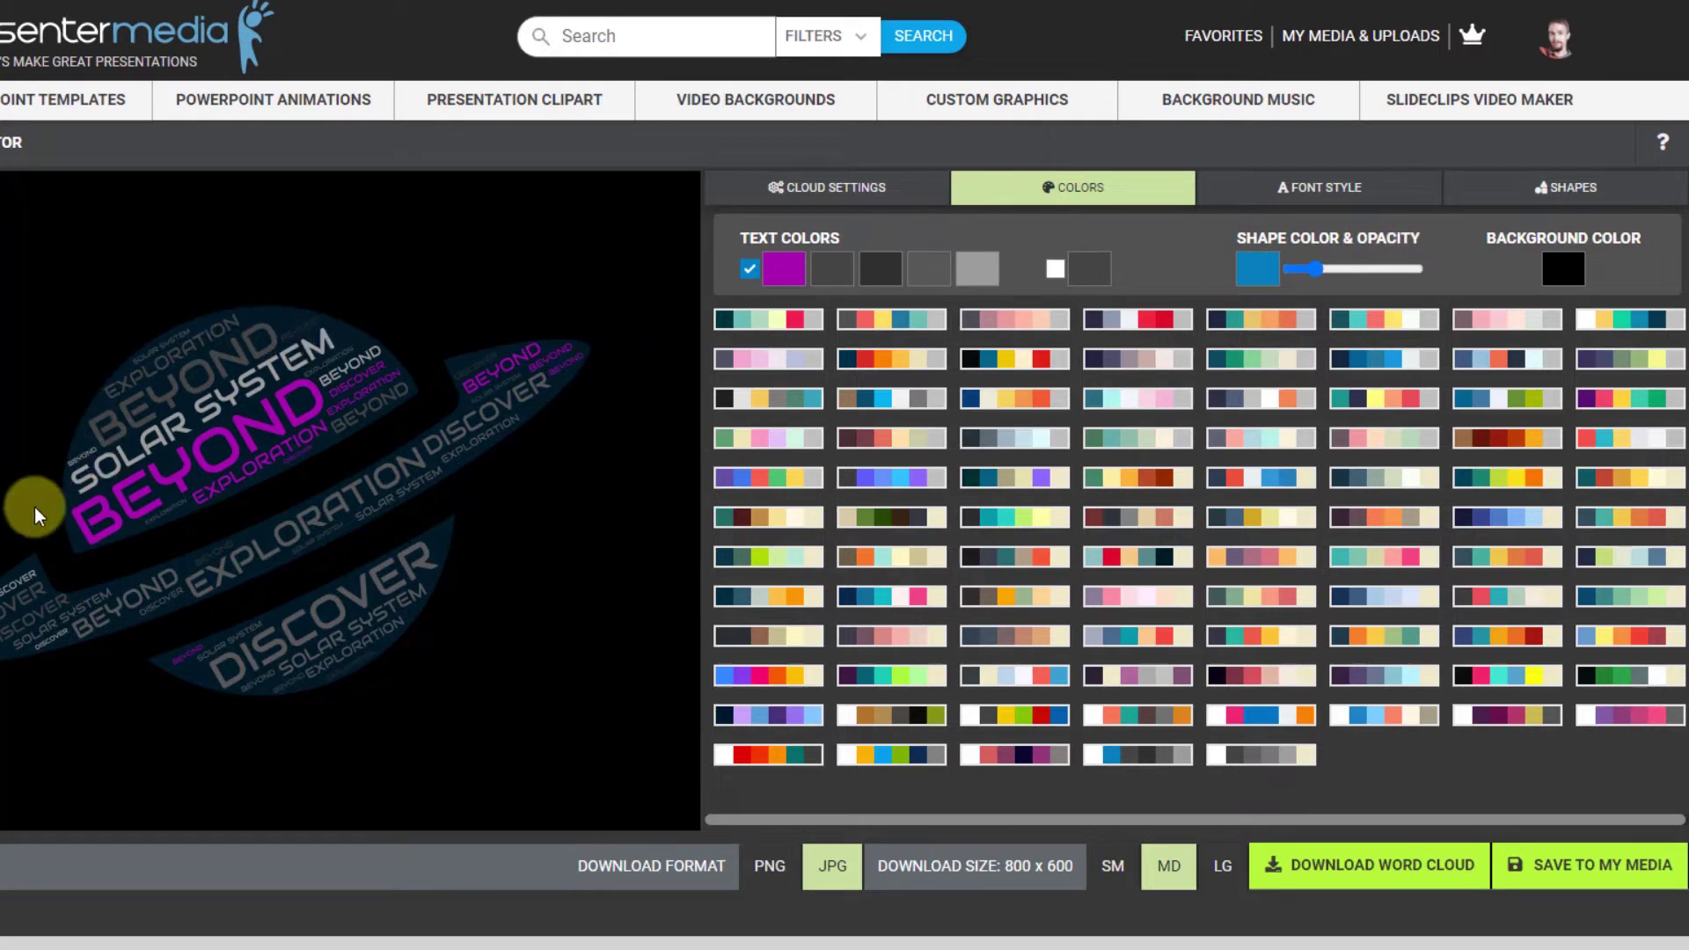
- Change the planet shape colour to grey and adjust its opacity
{"action": "left_click", "coordinate": [1258, 268]}
{"action": "left_click_drag", "start_coordinate": [1305, 353], "coordinate": [1156, 286]}
{"action": "left_click", "coordinate": [1134, 257]}
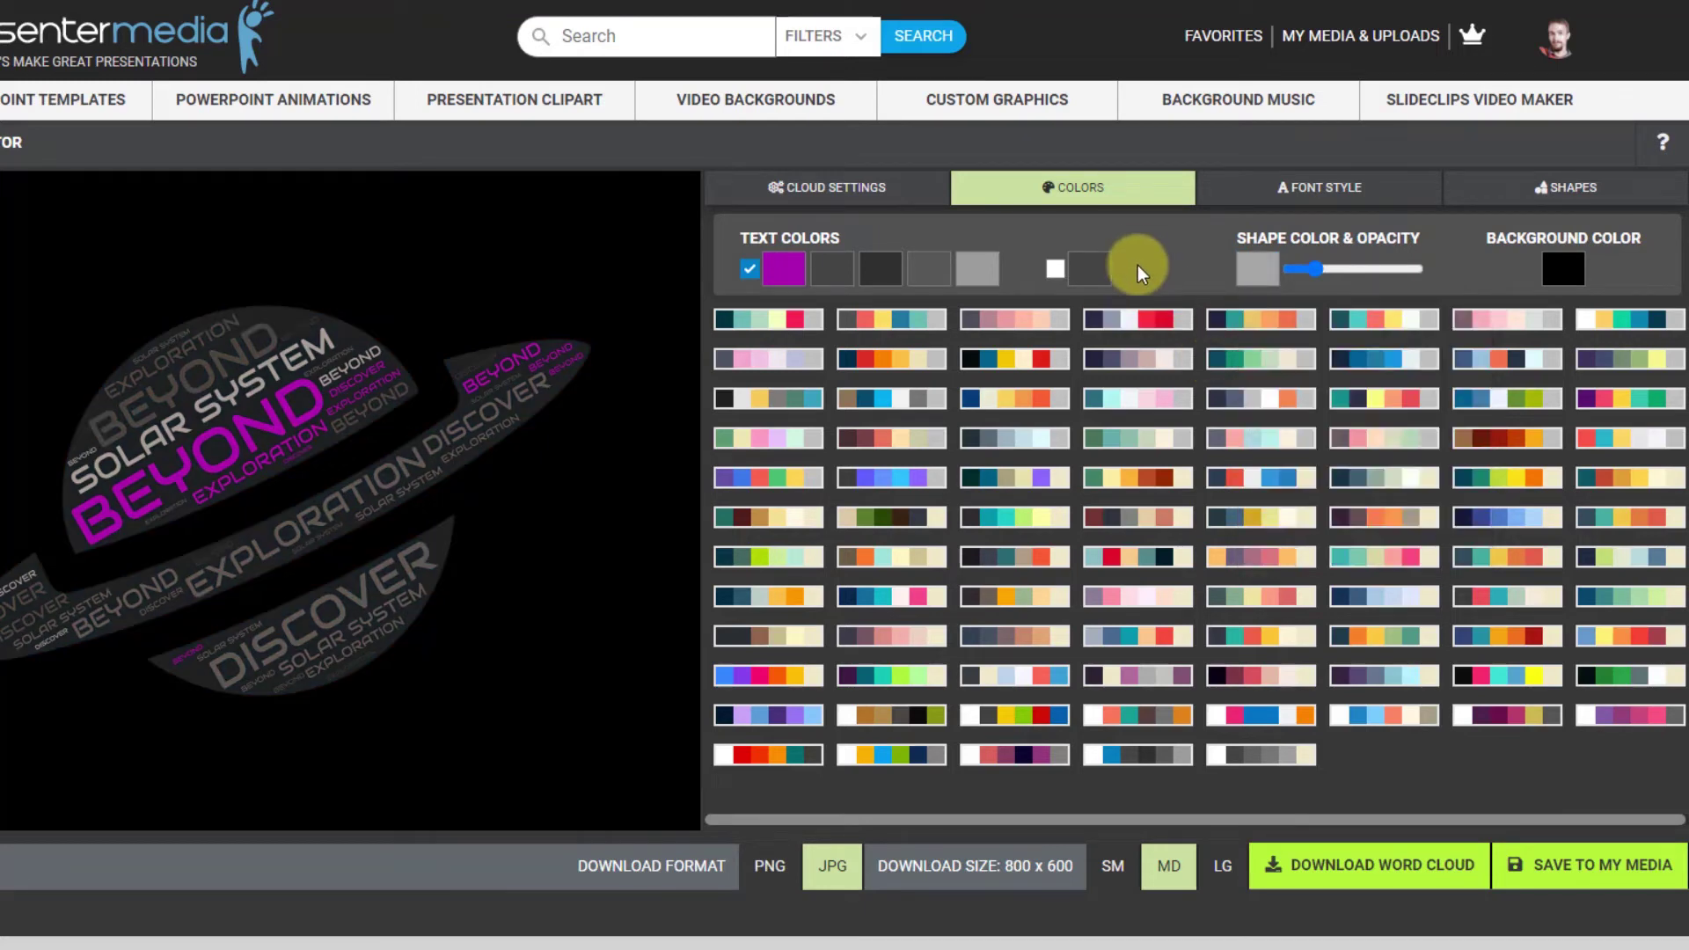
{"action": "left_click_drag", "start_coordinate": [1311, 271], "coordinate": [1306, 274]}
- Test the single extra text colour option, then restore the purple and grey text colours
{"action": "left_click", "coordinate": [1057, 270]}
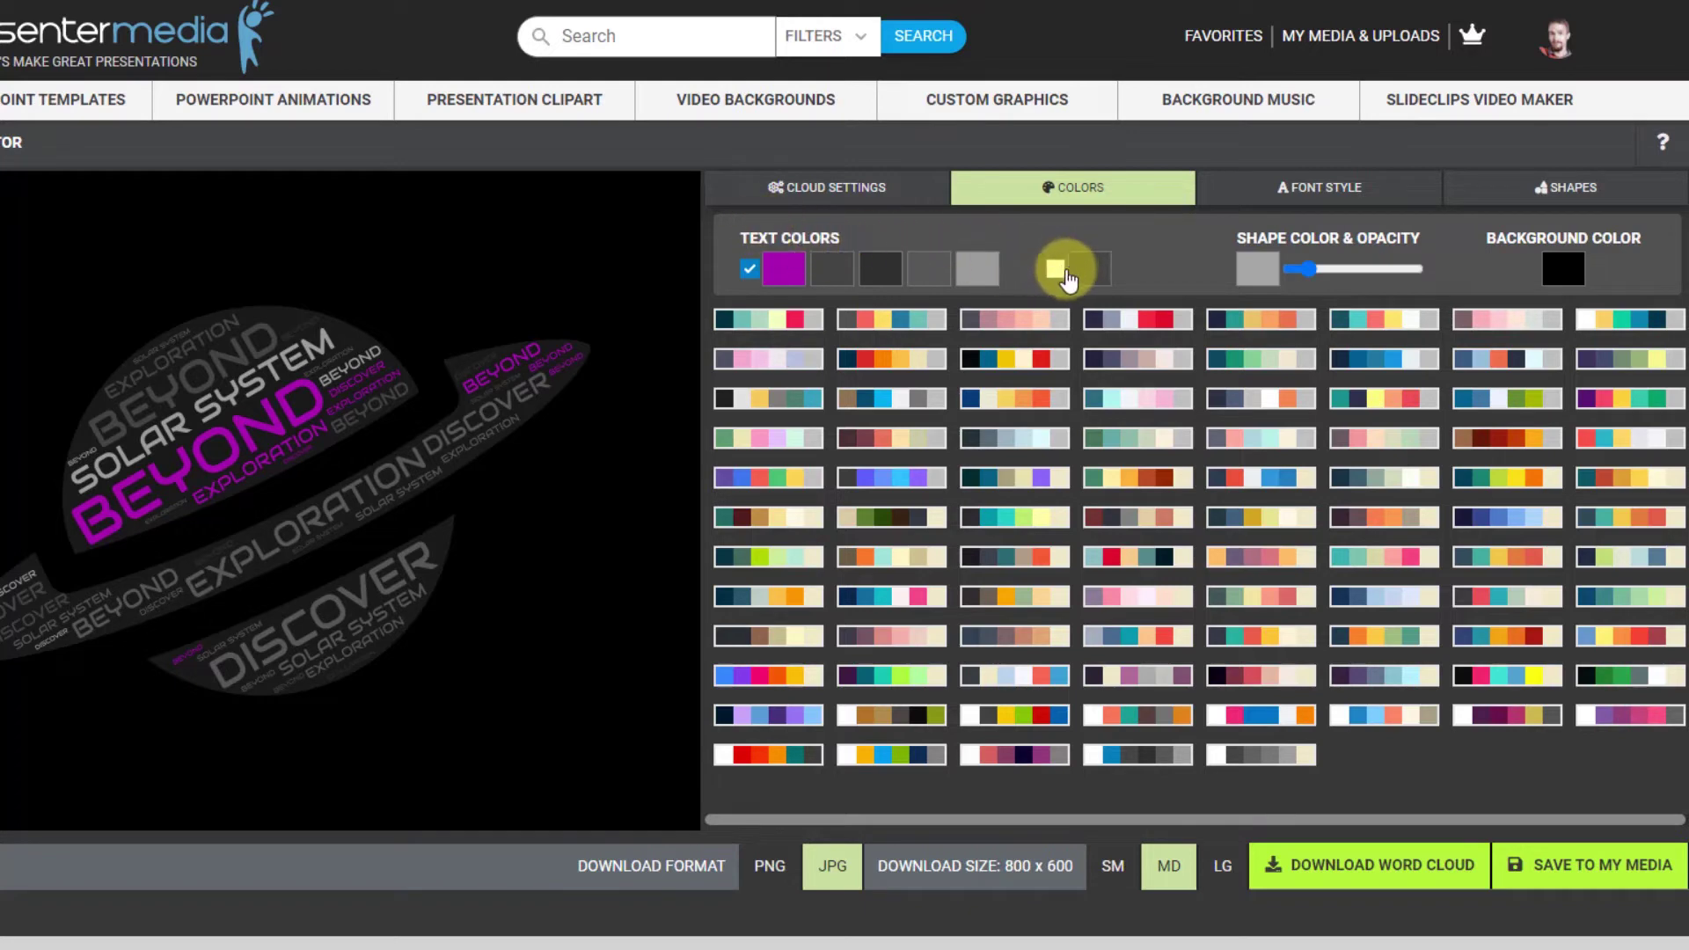
{"action": "left_click", "coordinate": [723, 242]}
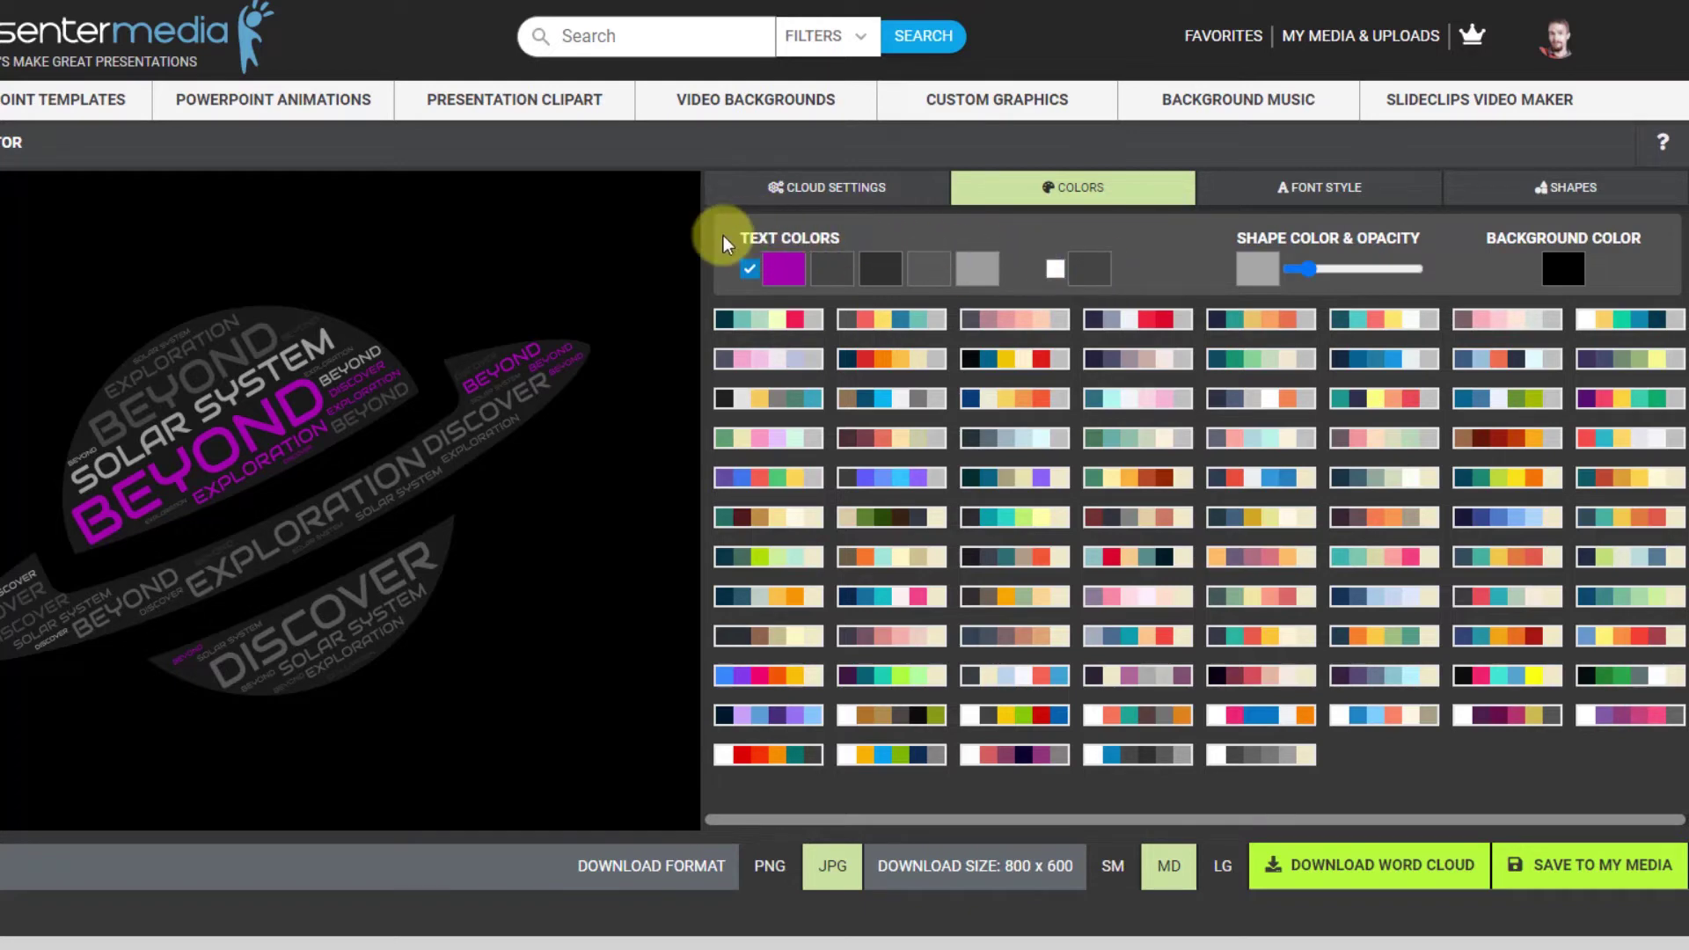
{"action": "left_click", "coordinate": [1057, 270]}
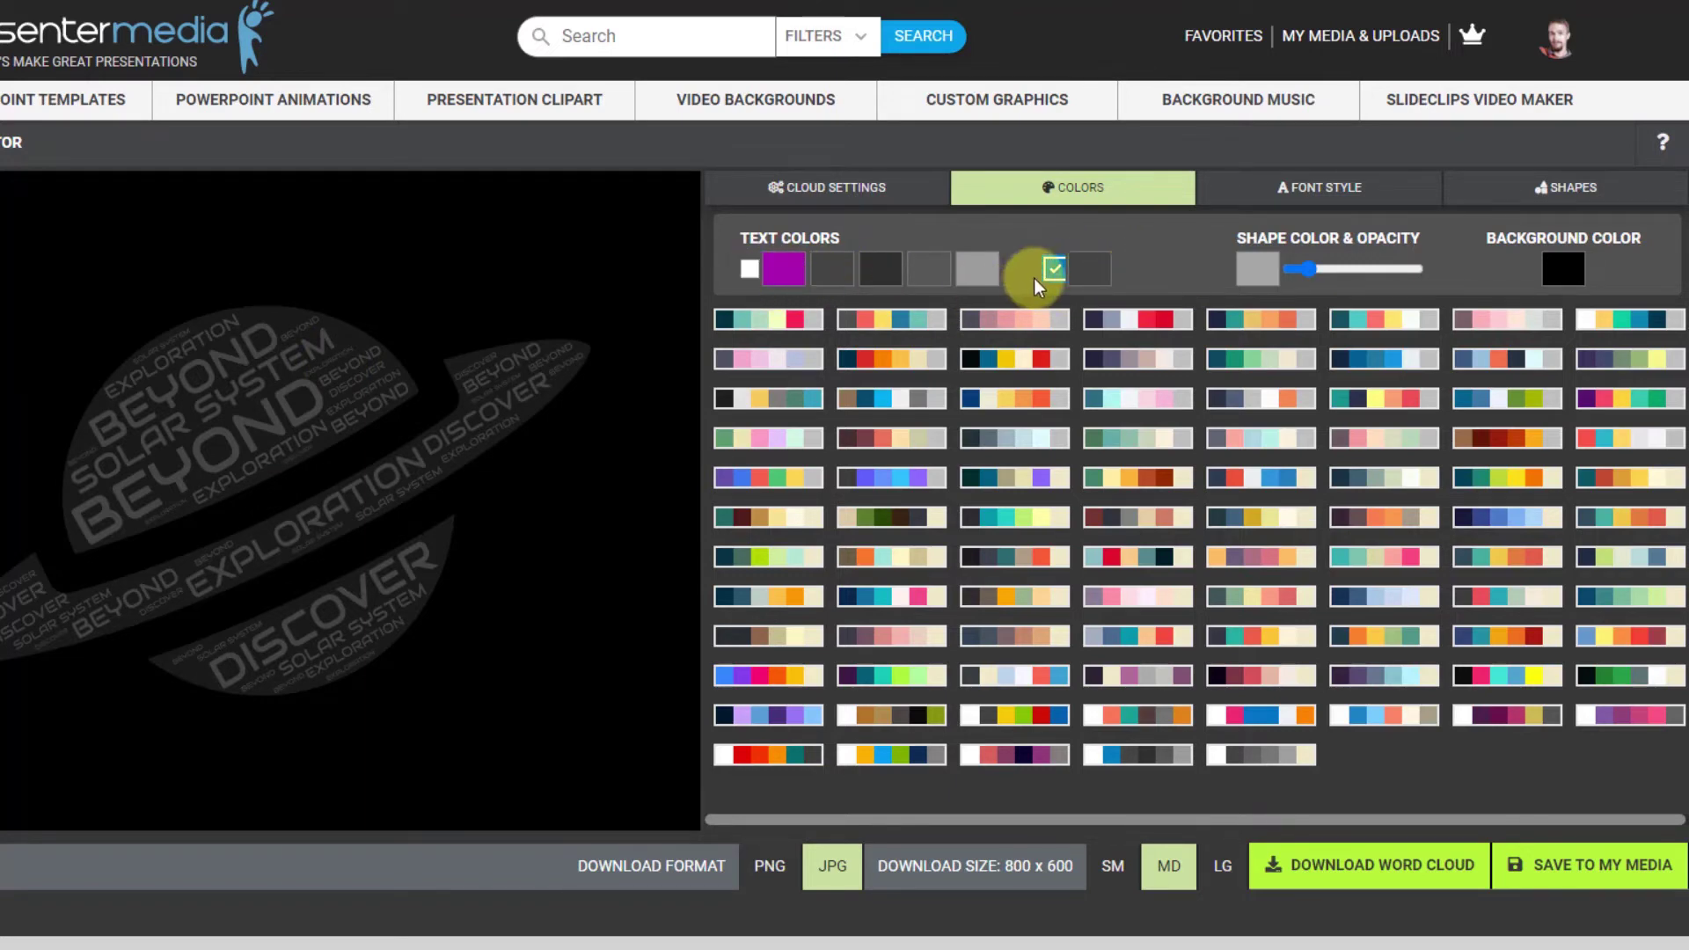
{"action": "left_click", "coordinate": [751, 271]}
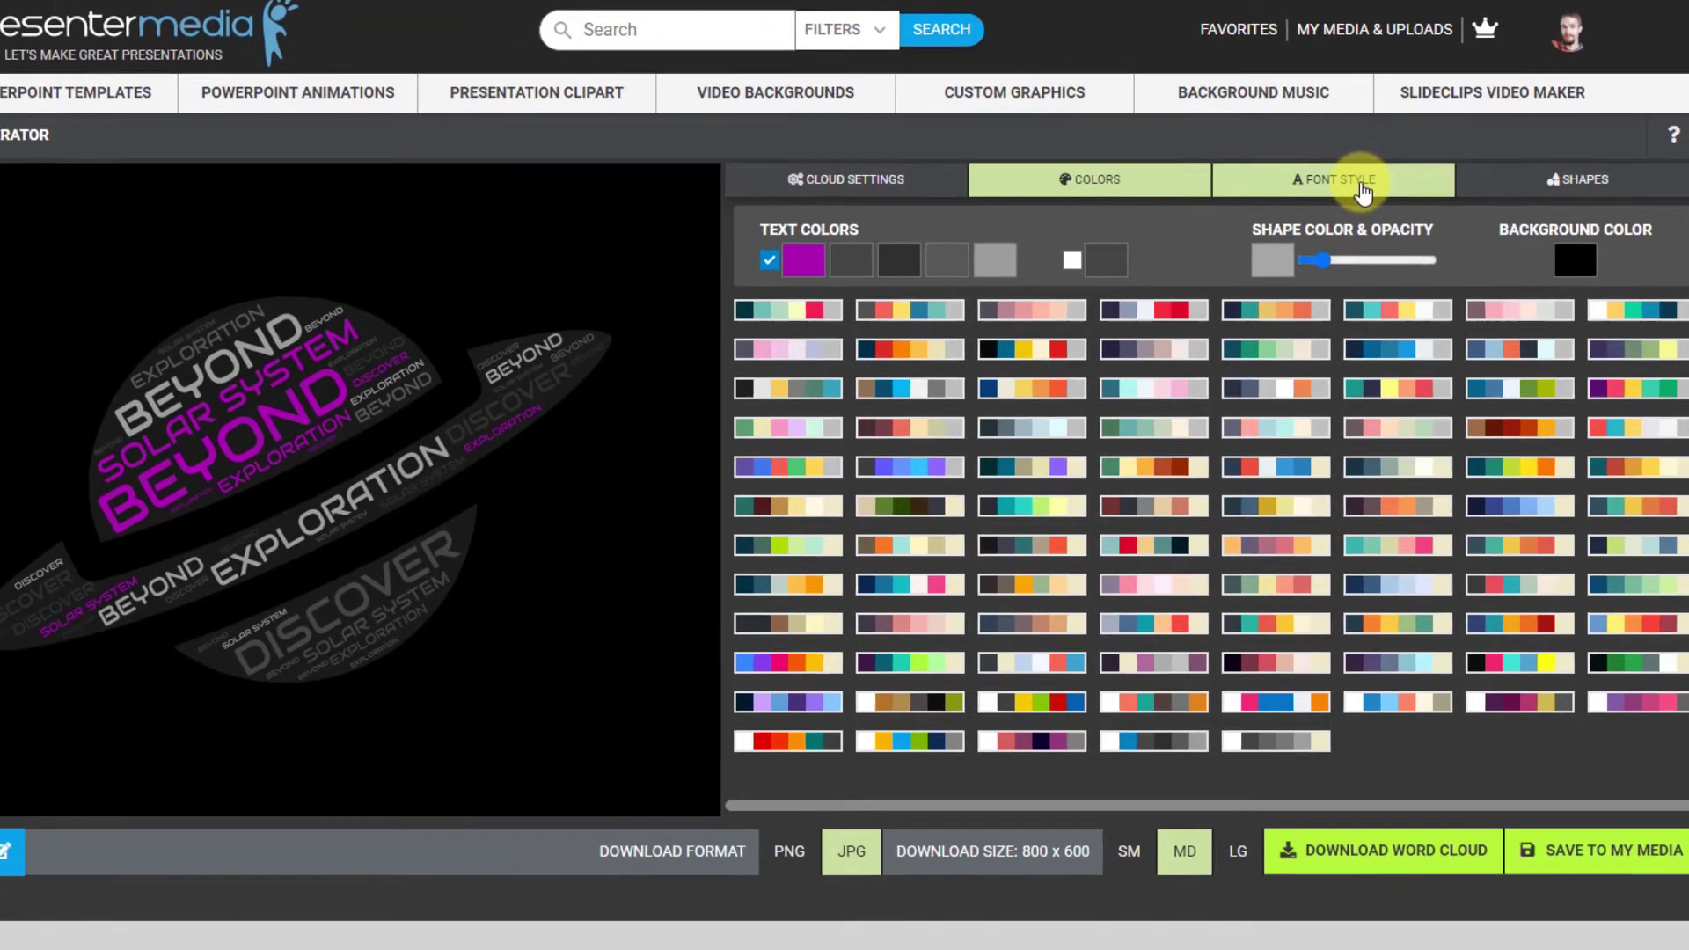
- Try Bungee Inline, then set the font to Raleway Black from page 2 of fonts
{"action": "left_click", "coordinate": [1361, 186]}
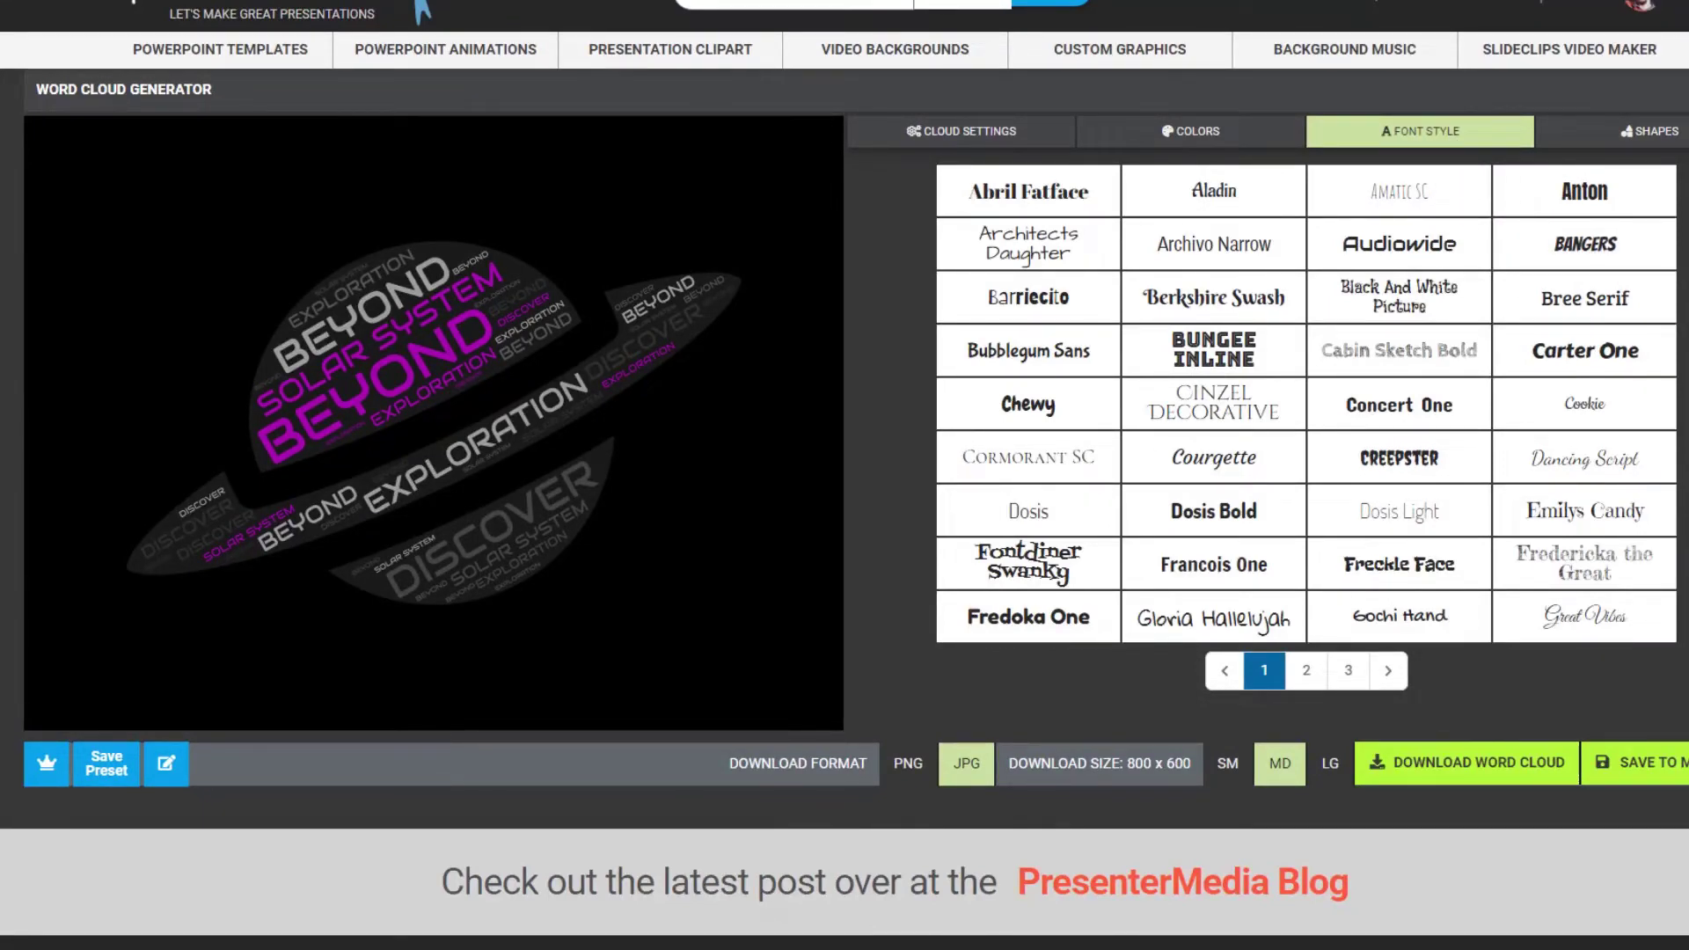
{"action": "left_click", "coordinate": [1206, 367]}
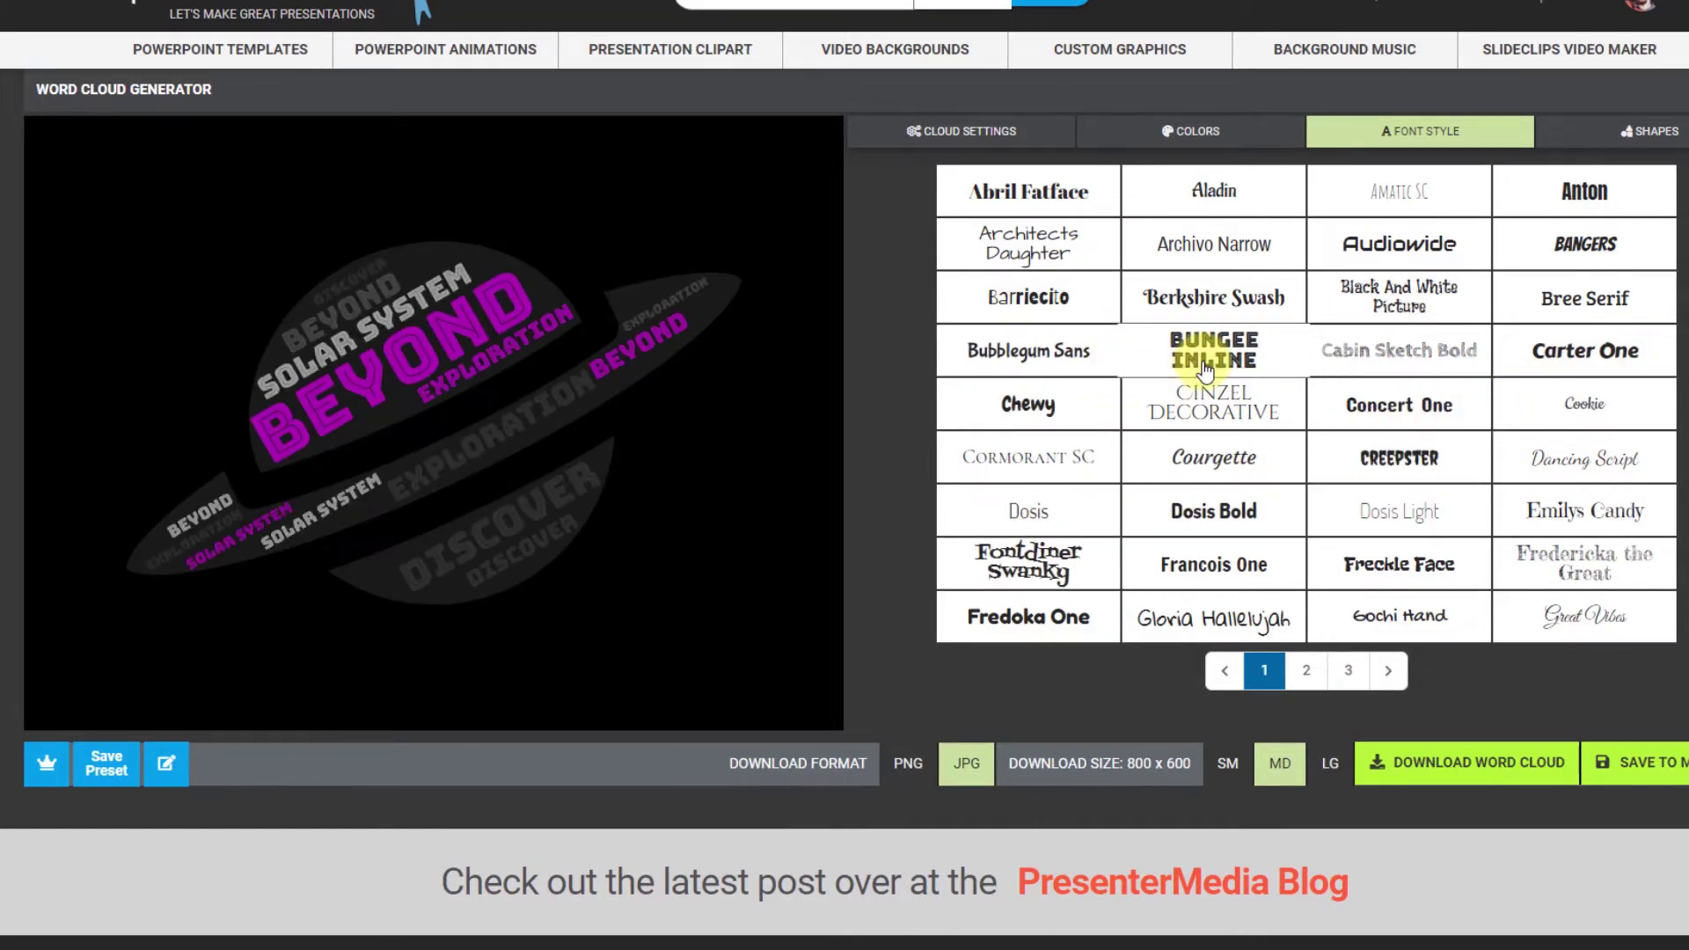
{"action": "left_click", "coordinate": [1317, 678]}
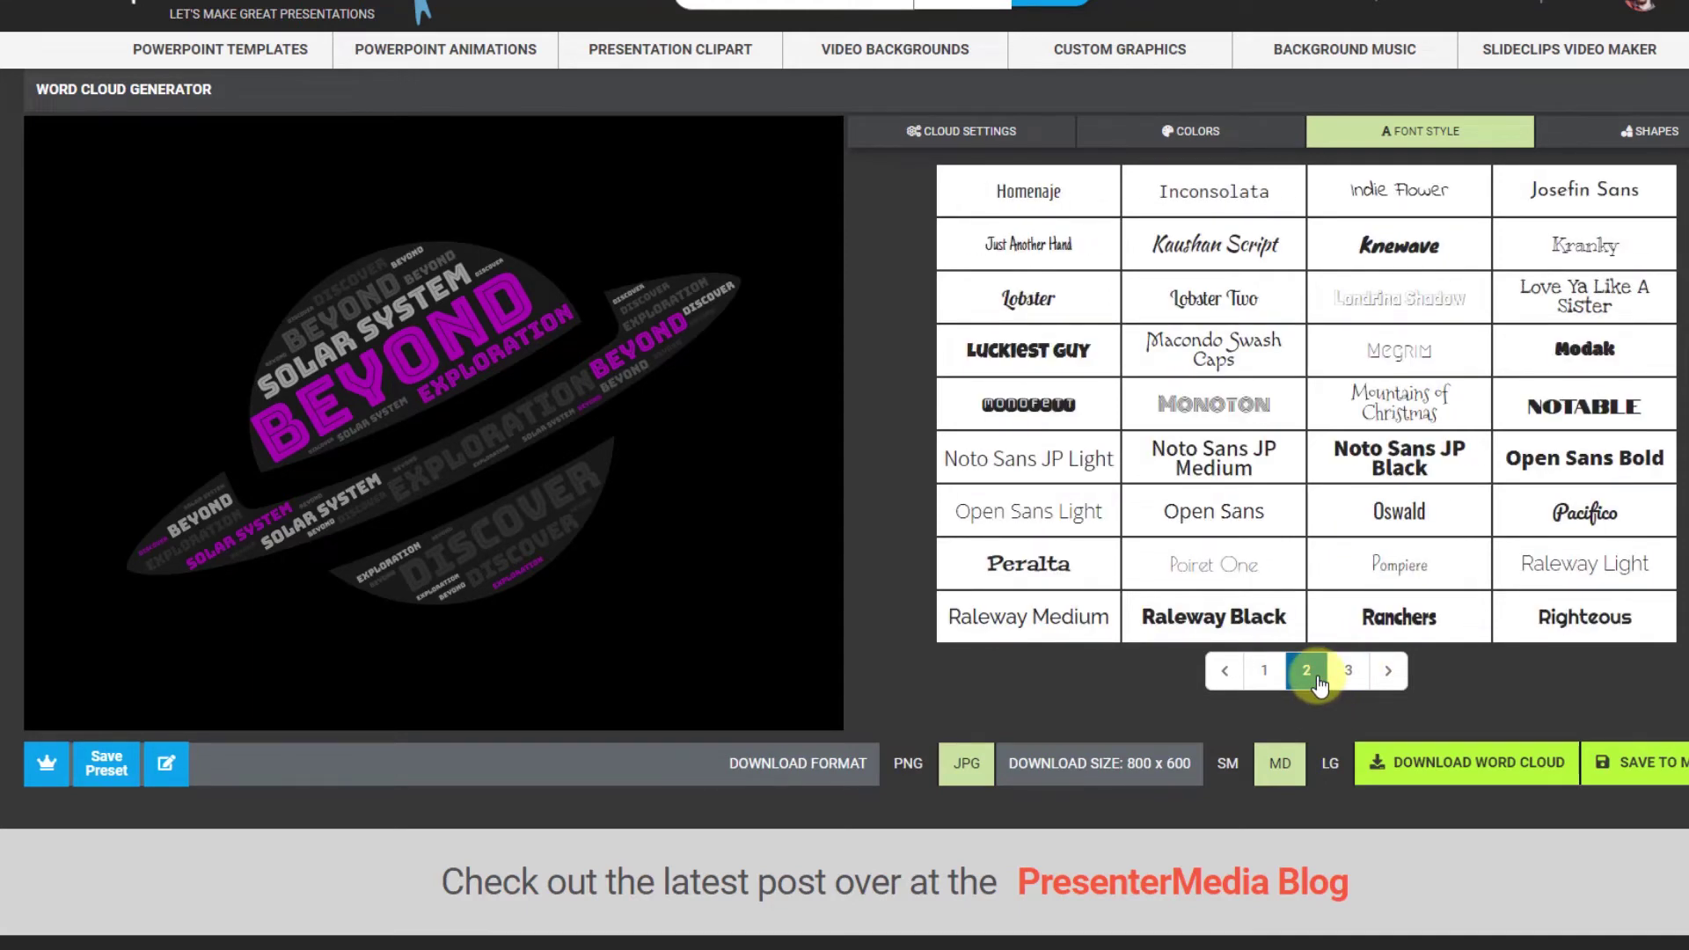
{"action": "left_click", "coordinate": [1231, 629]}
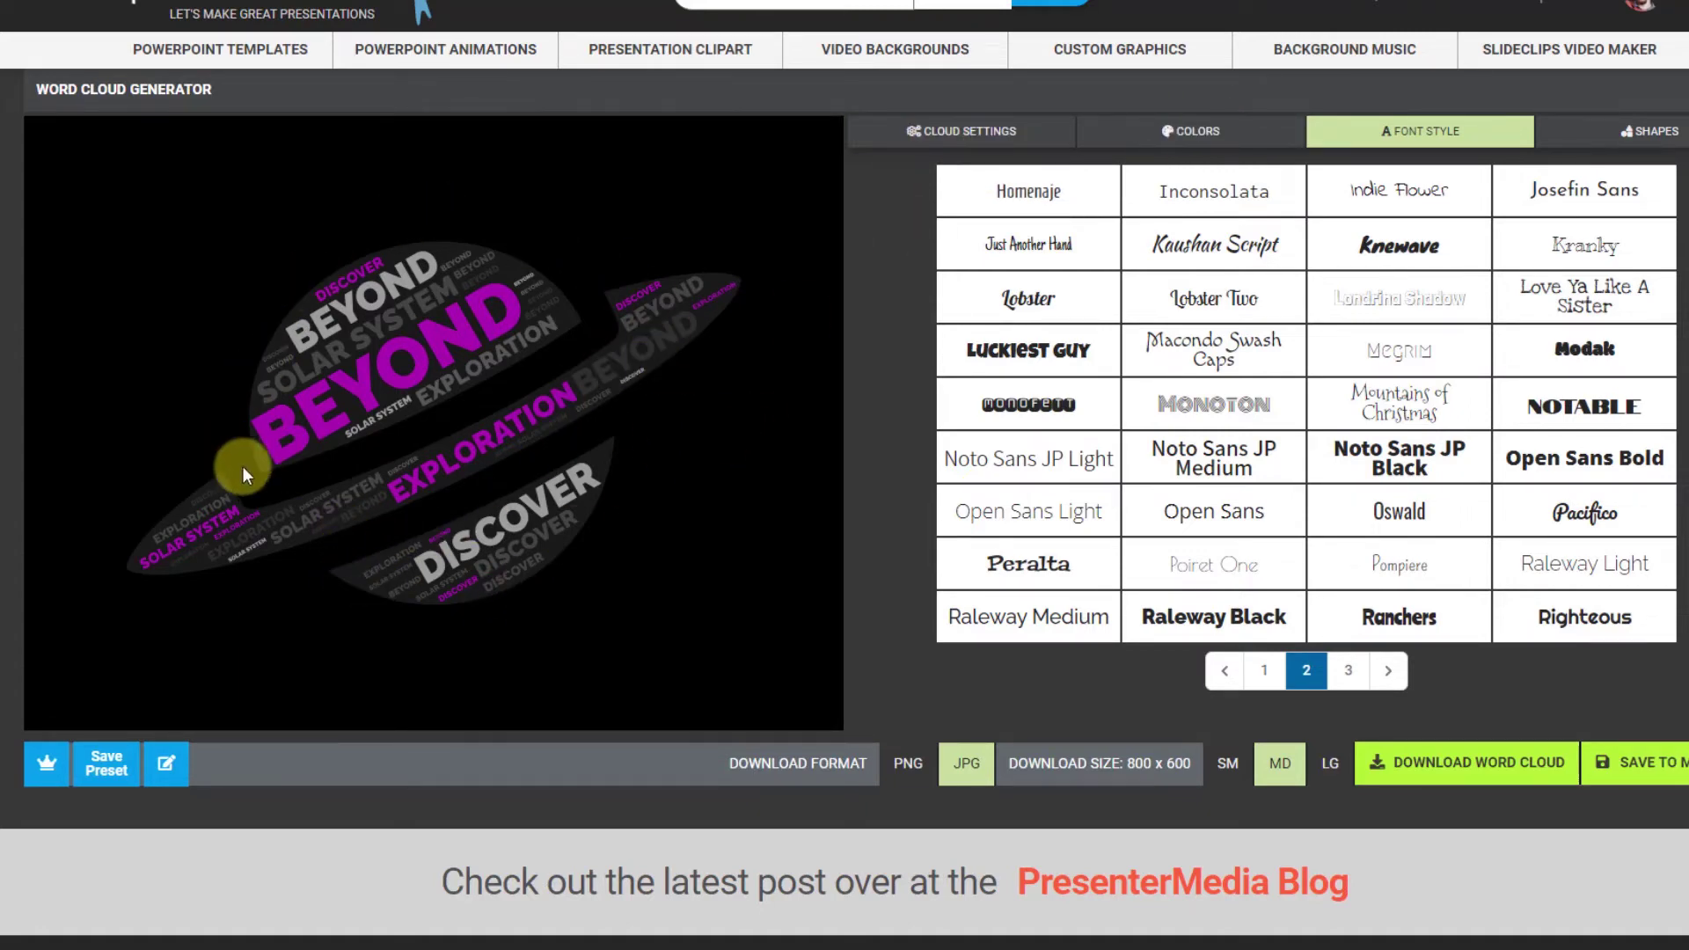
- Make the planet shape fully transparent and add the word planet in a new row
{"action": "left_click", "coordinate": [1188, 137]}
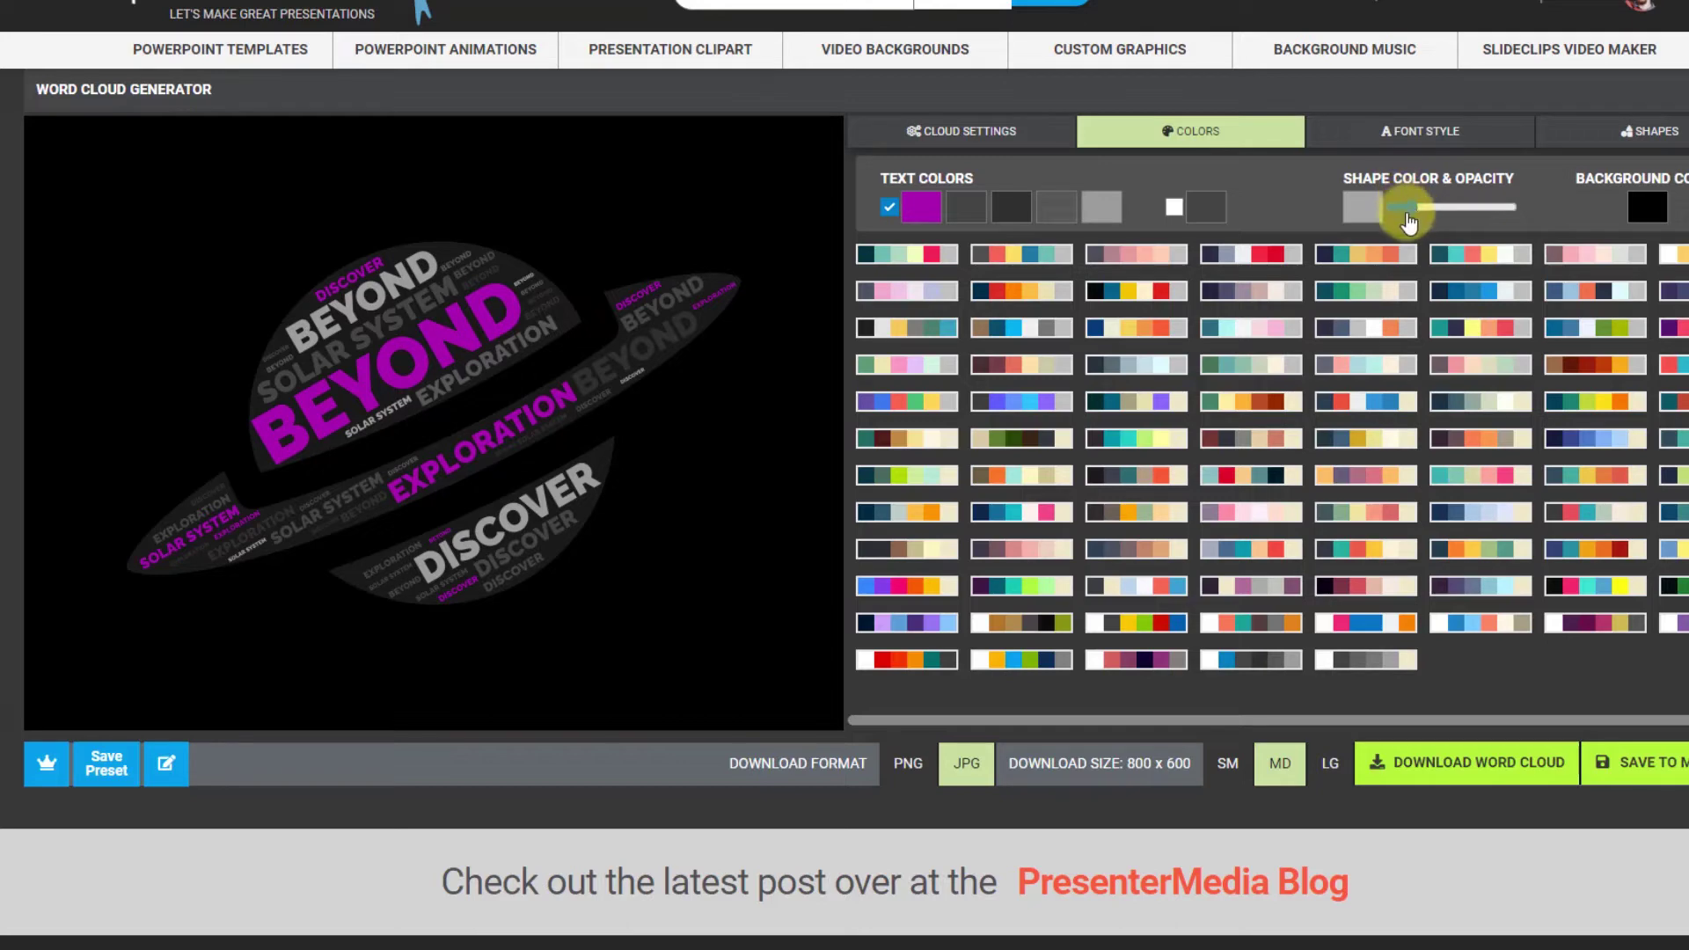
{"action": "left_click_drag", "start_coordinate": [1408, 222], "coordinate": [1395, 208]}
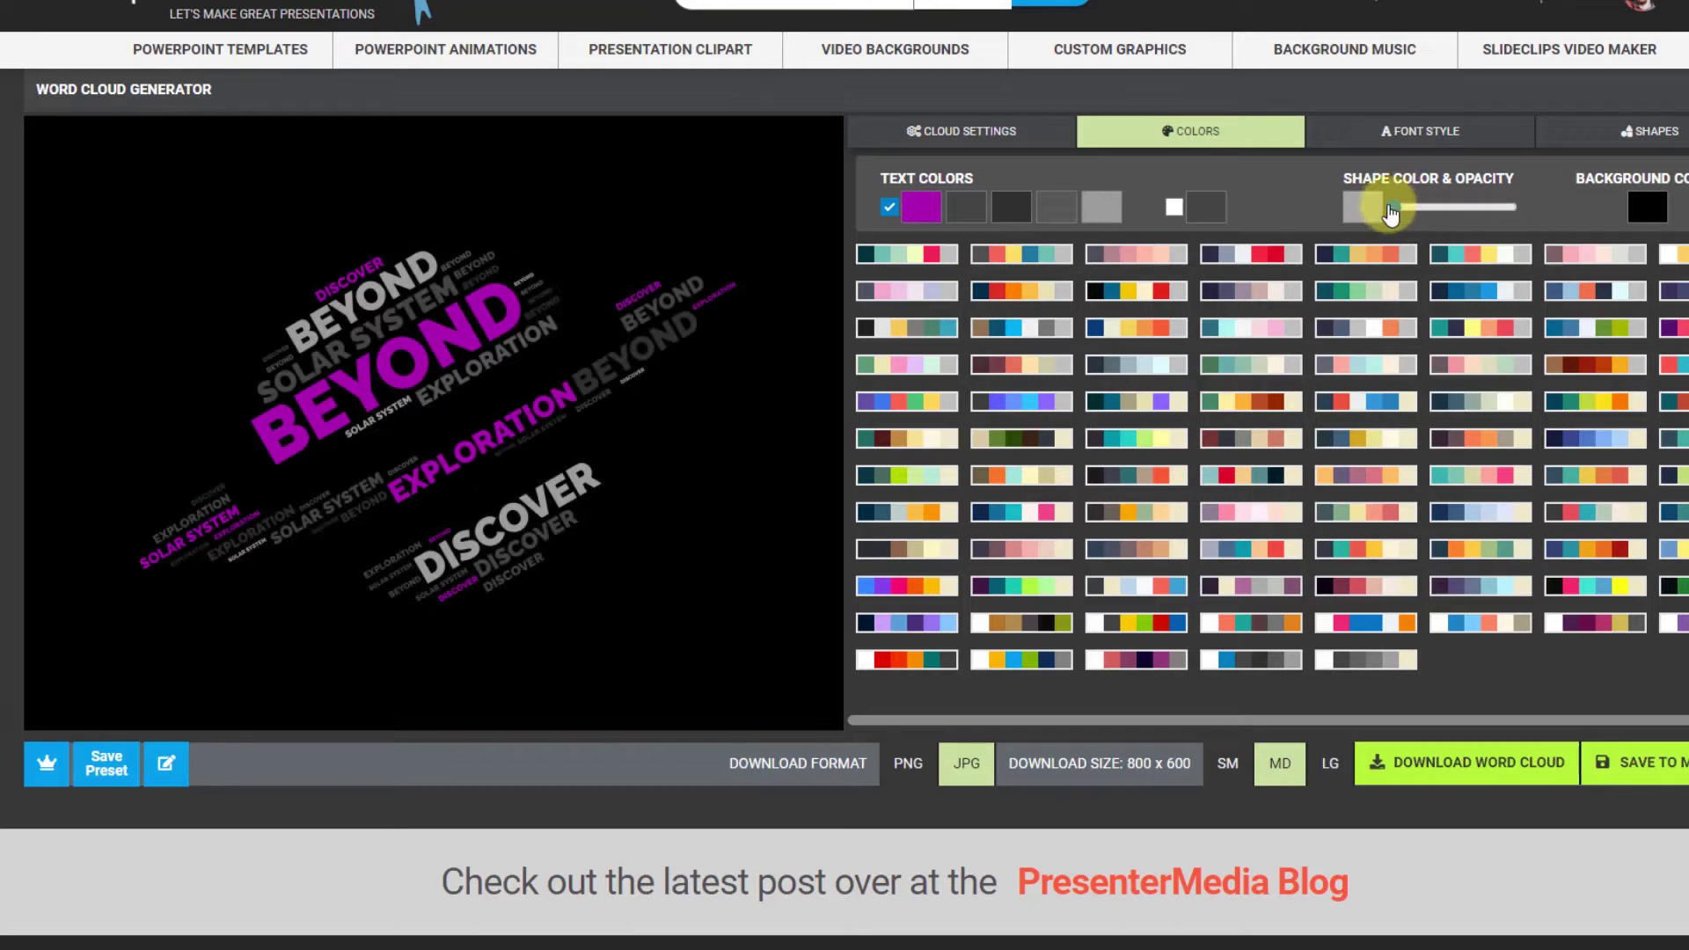
{"action": "left_click", "coordinate": [941, 130]}
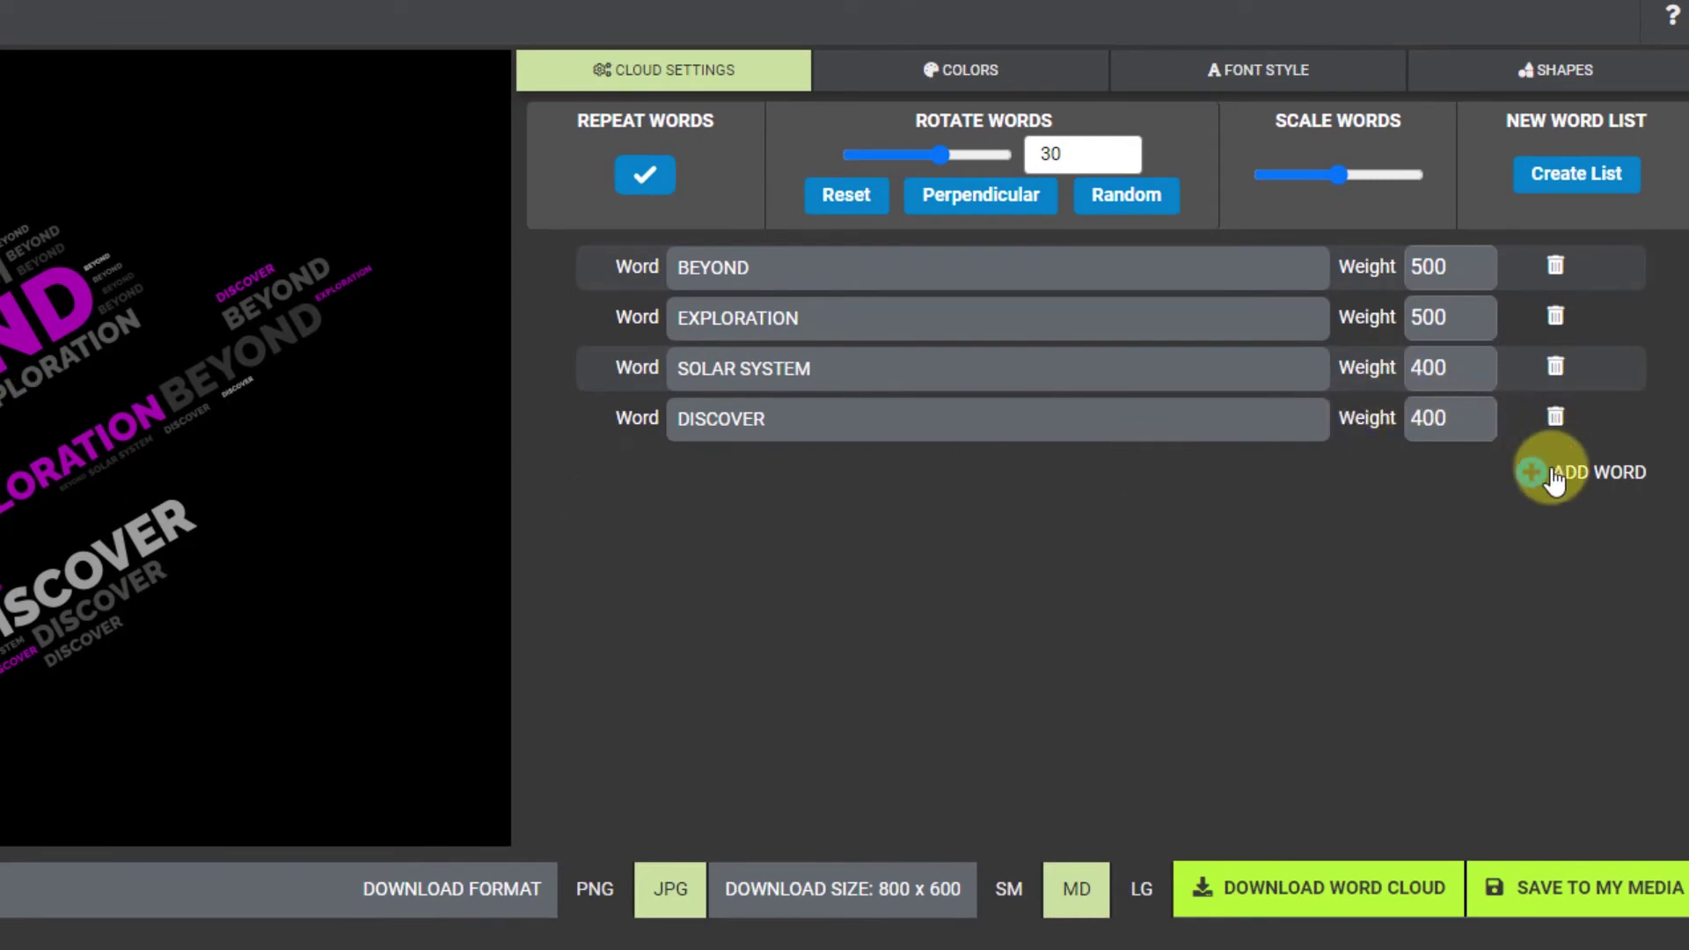
{"action": "left_click", "coordinate": [1555, 475]}
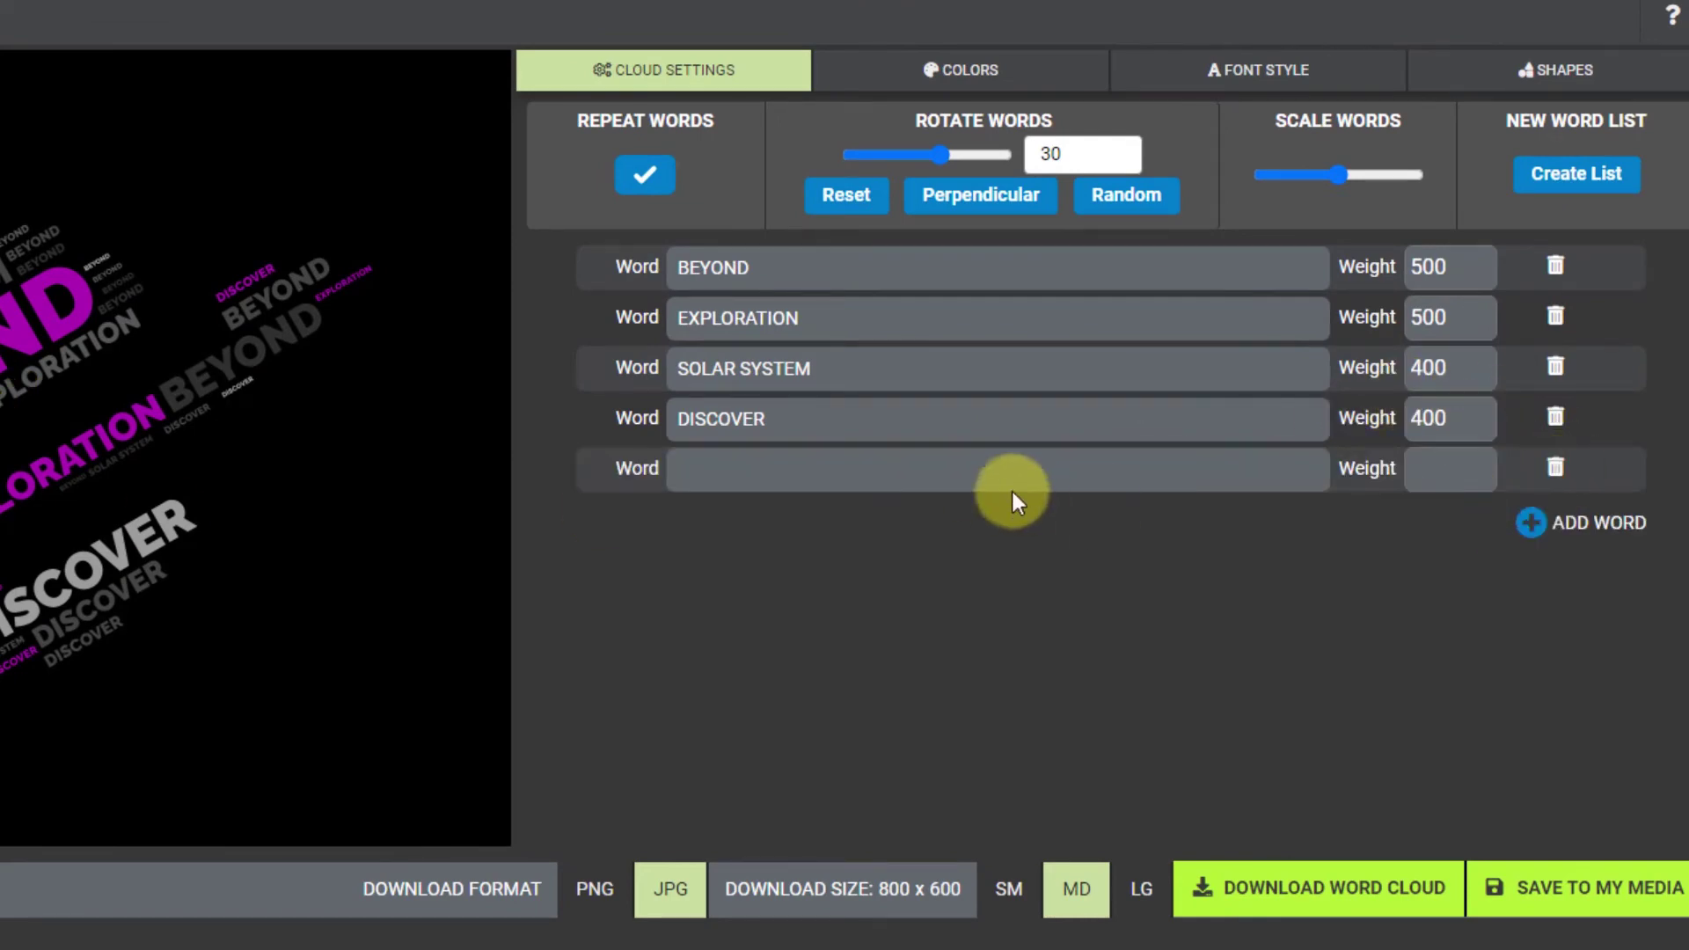
{"action": "left_click", "coordinate": [981, 483]}
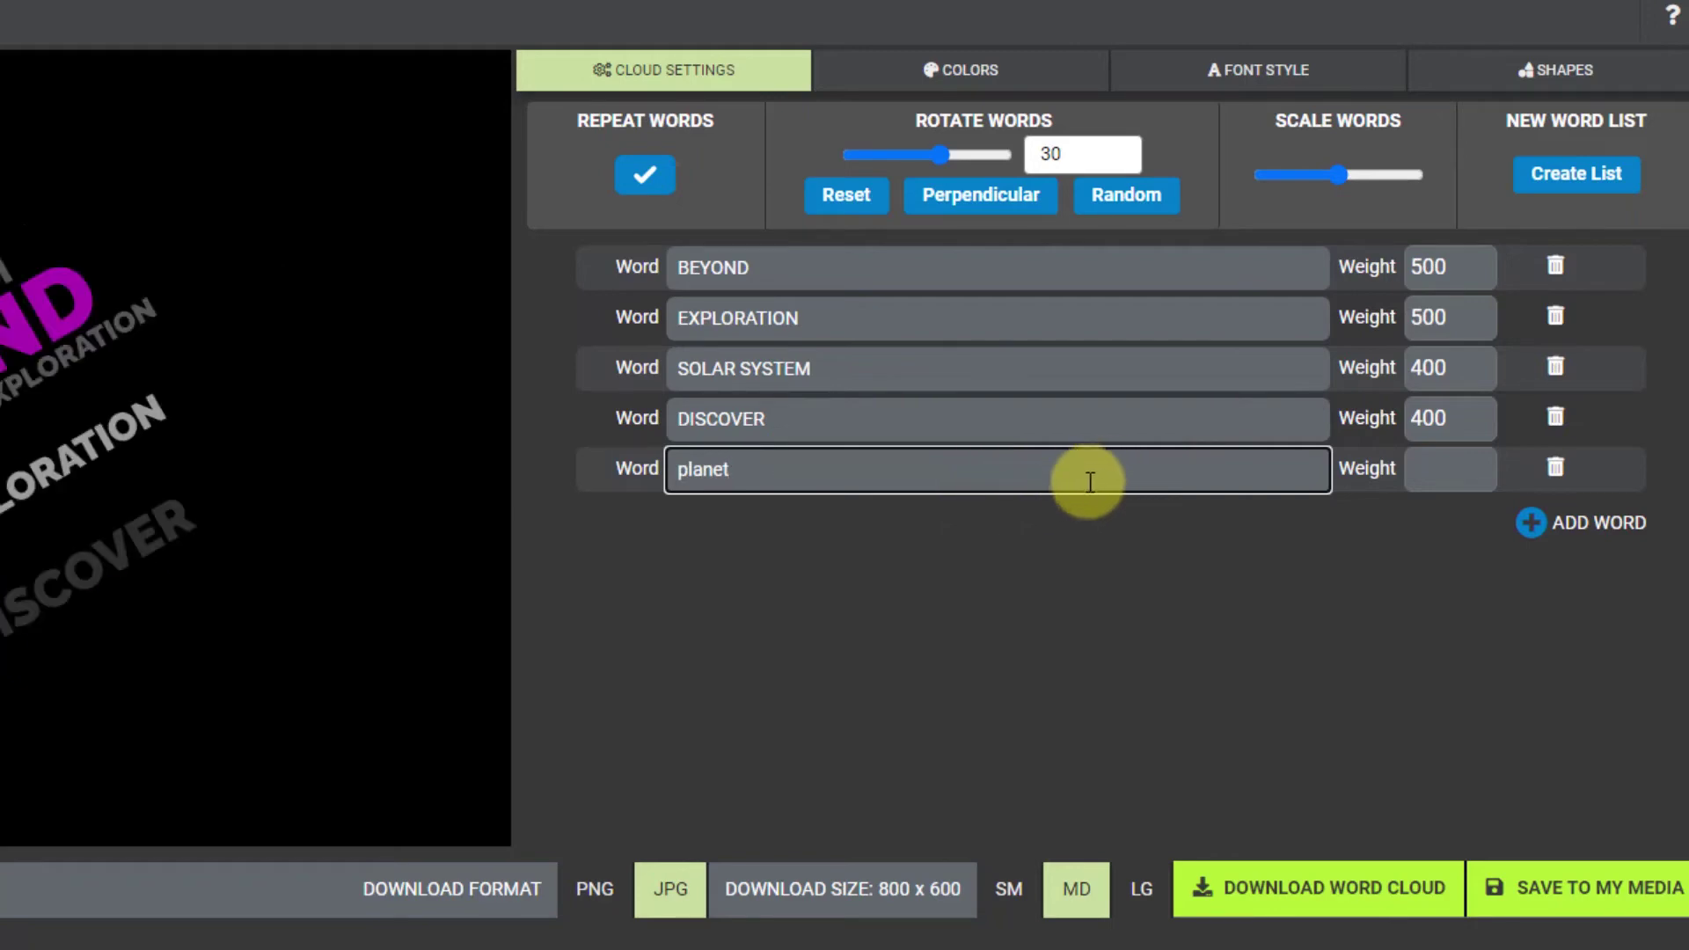
{"action": "left_click", "coordinate": [1462, 471]}
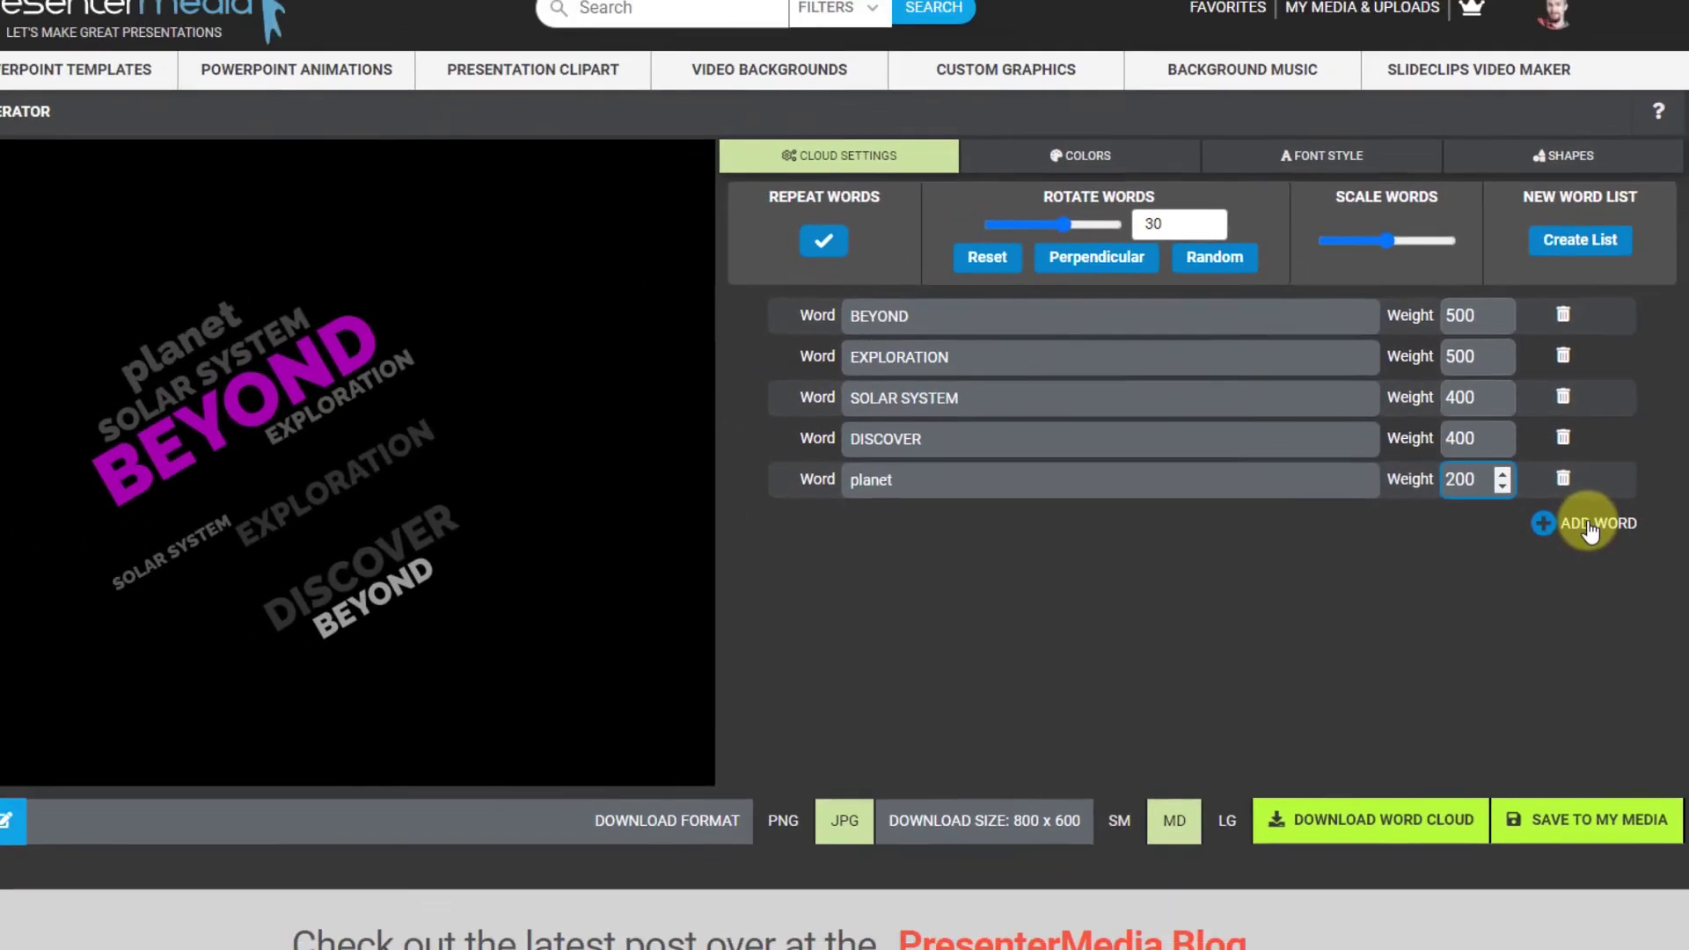
- Add the word space at weight 200 and bring back a faint grey planet shape
{"action": "left_click", "coordinate": [1575, 524]}
{"action": "left_click", "coordinate": [954, 525]}
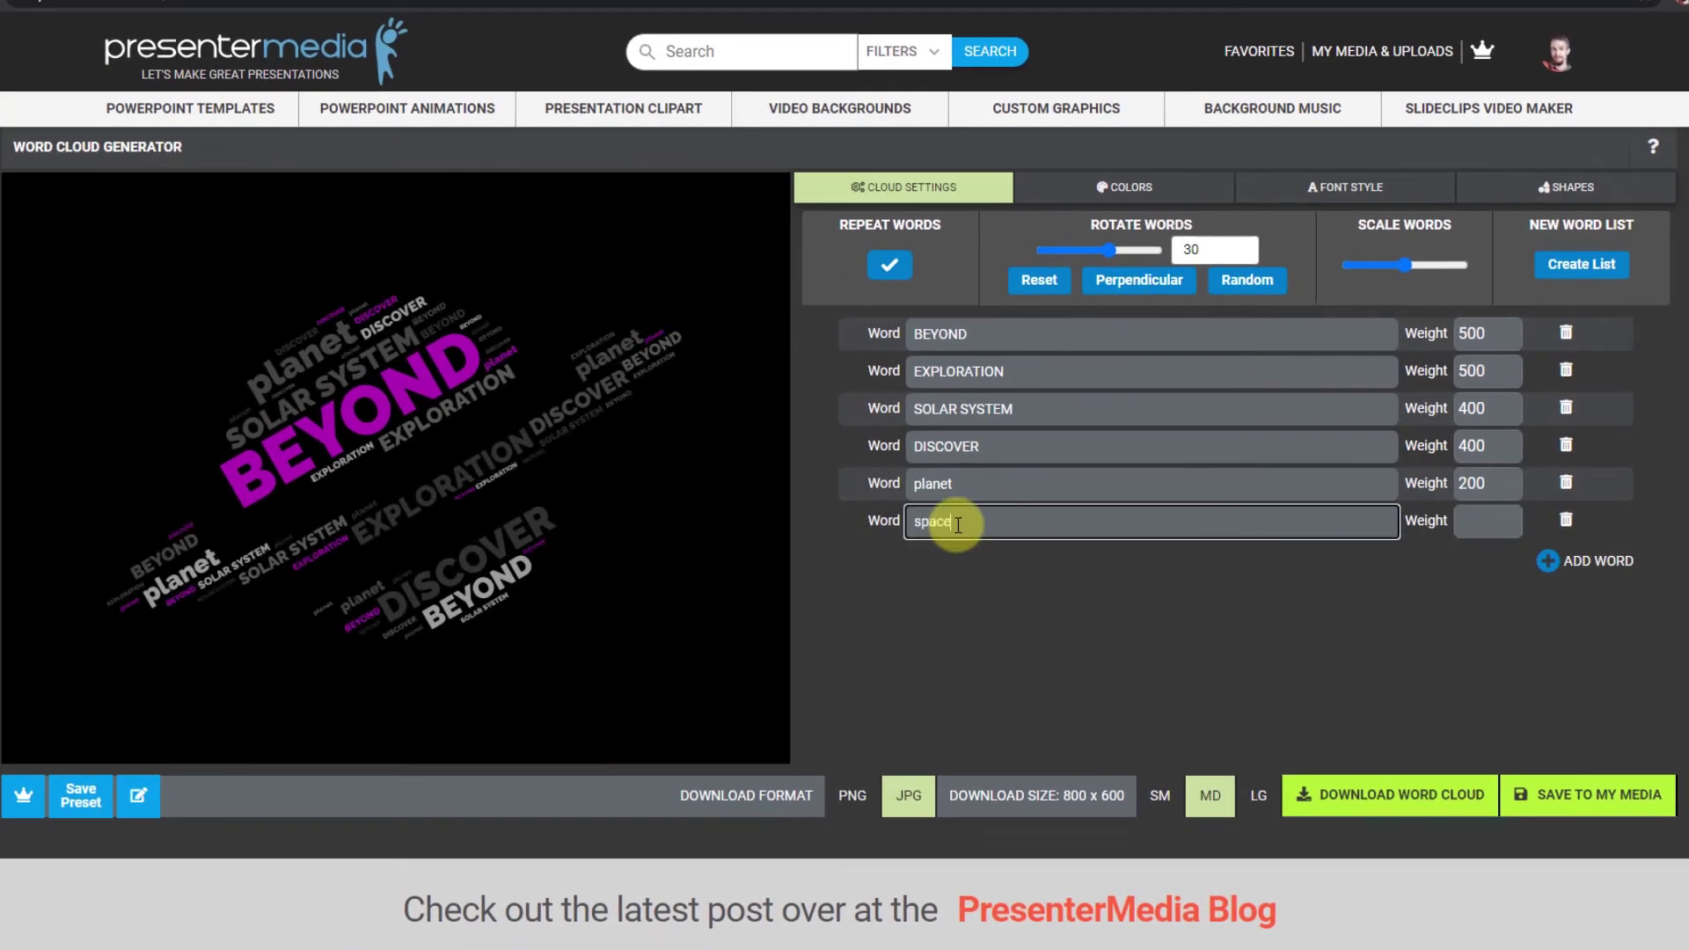
{"action": "type", "text": "space"}
{"action": "left_click", "coordinate": [1493, 525]}
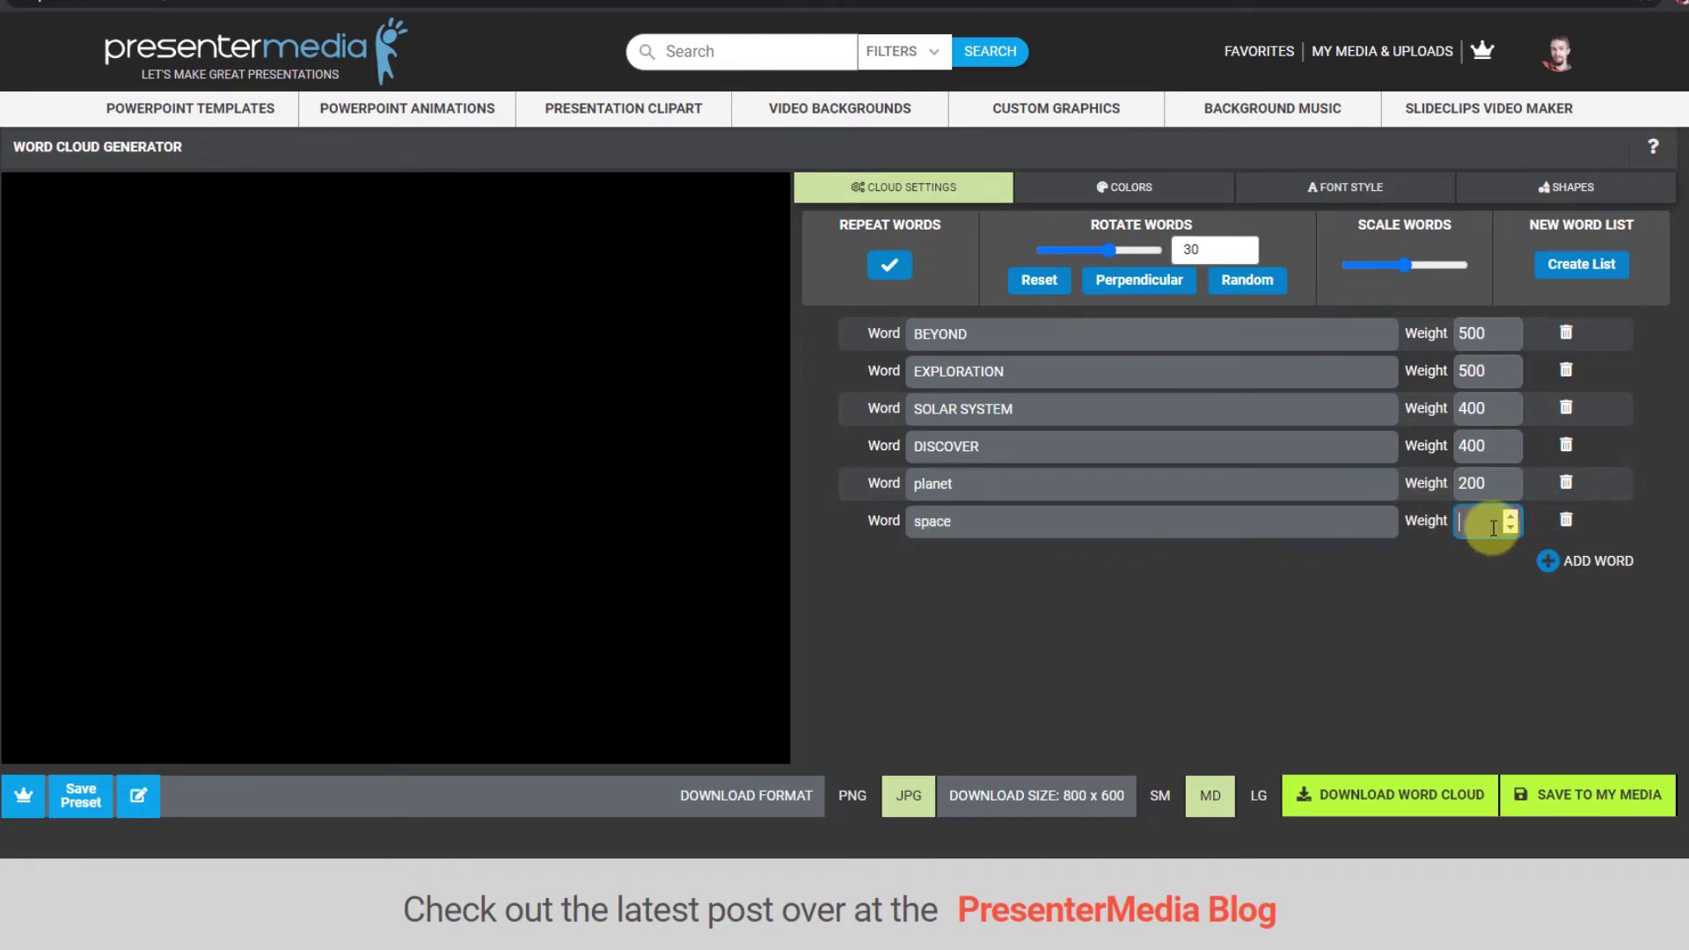
{"action": "type", "text": "200"}
{"action": "left_click", "coordinate": [1490, 625]}
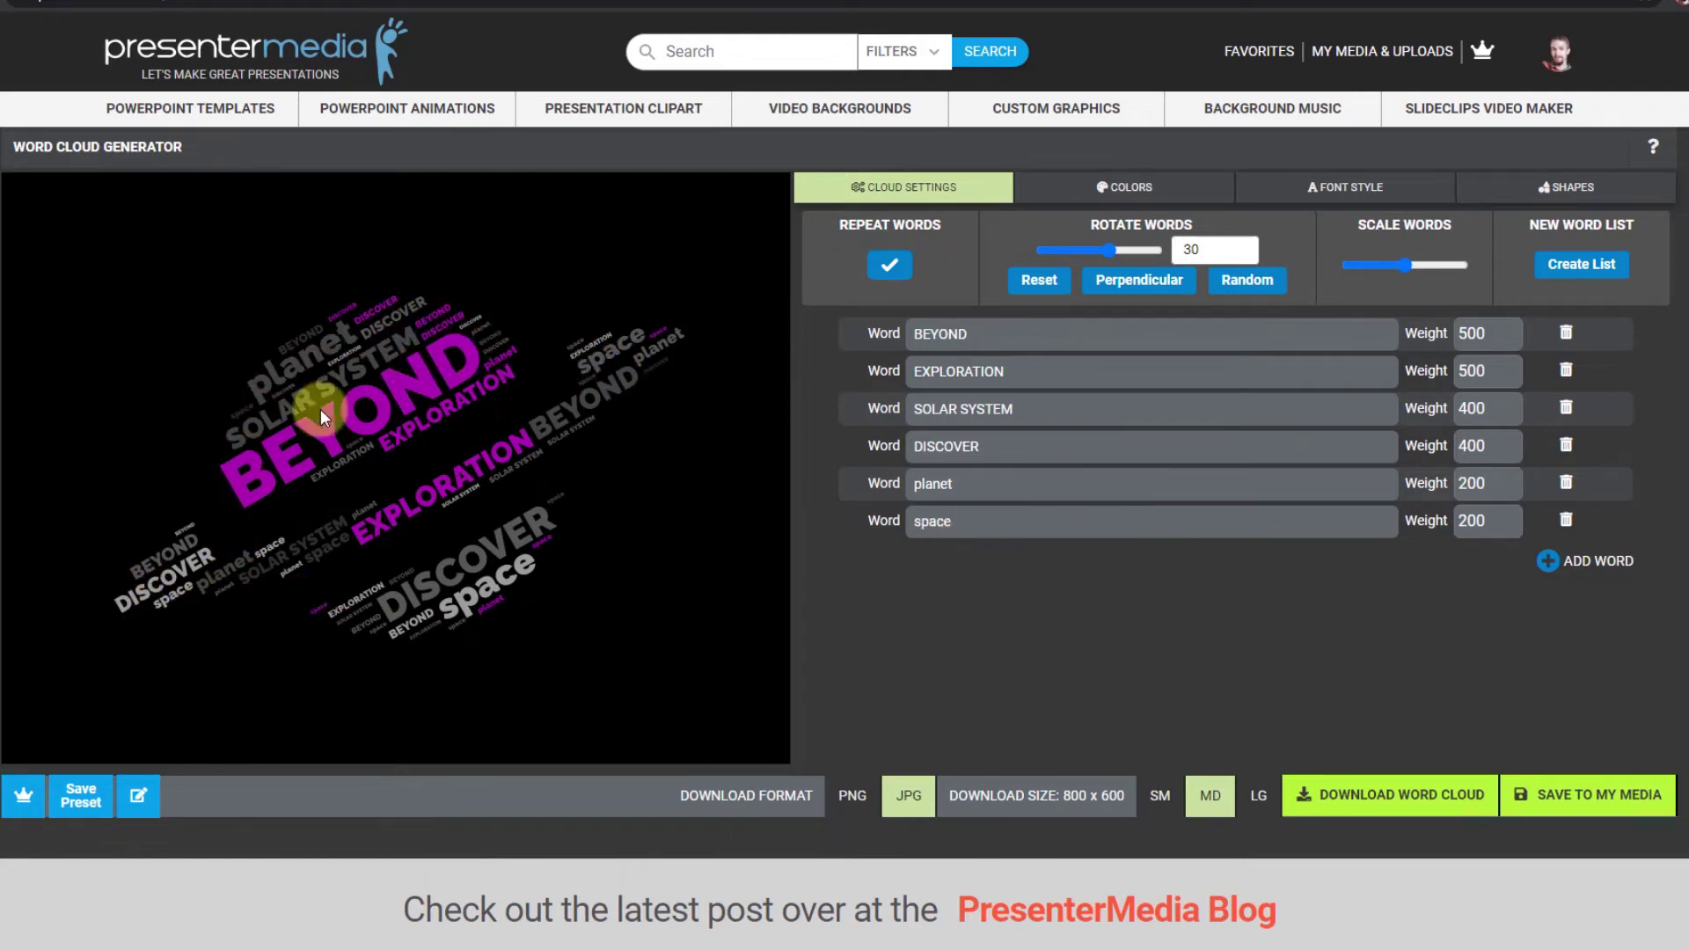
{"action": "left_click", "coordinate": [1131, 187]}
{"action": "left_click_drag", "start_coordinate": [1322, 260], "coordinate": [1332, 269]}
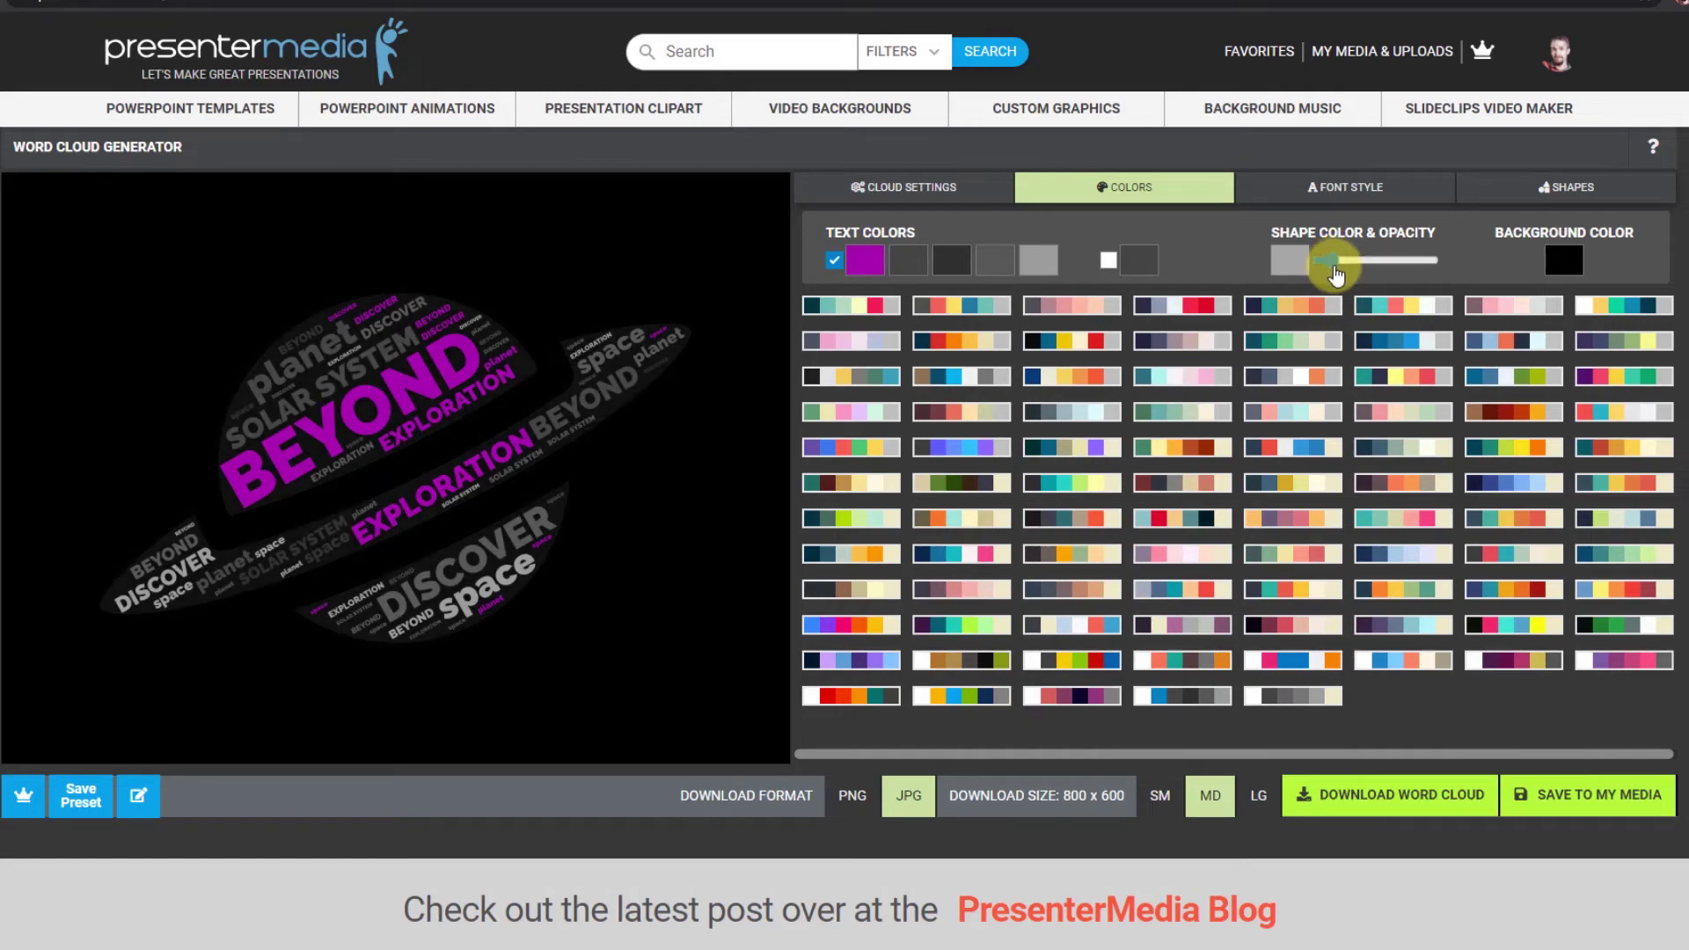
- Replace the planet shape with the rocket icon from page 2 of the shapes
{"action": "left_click", "coordinate": [1370, 198]}
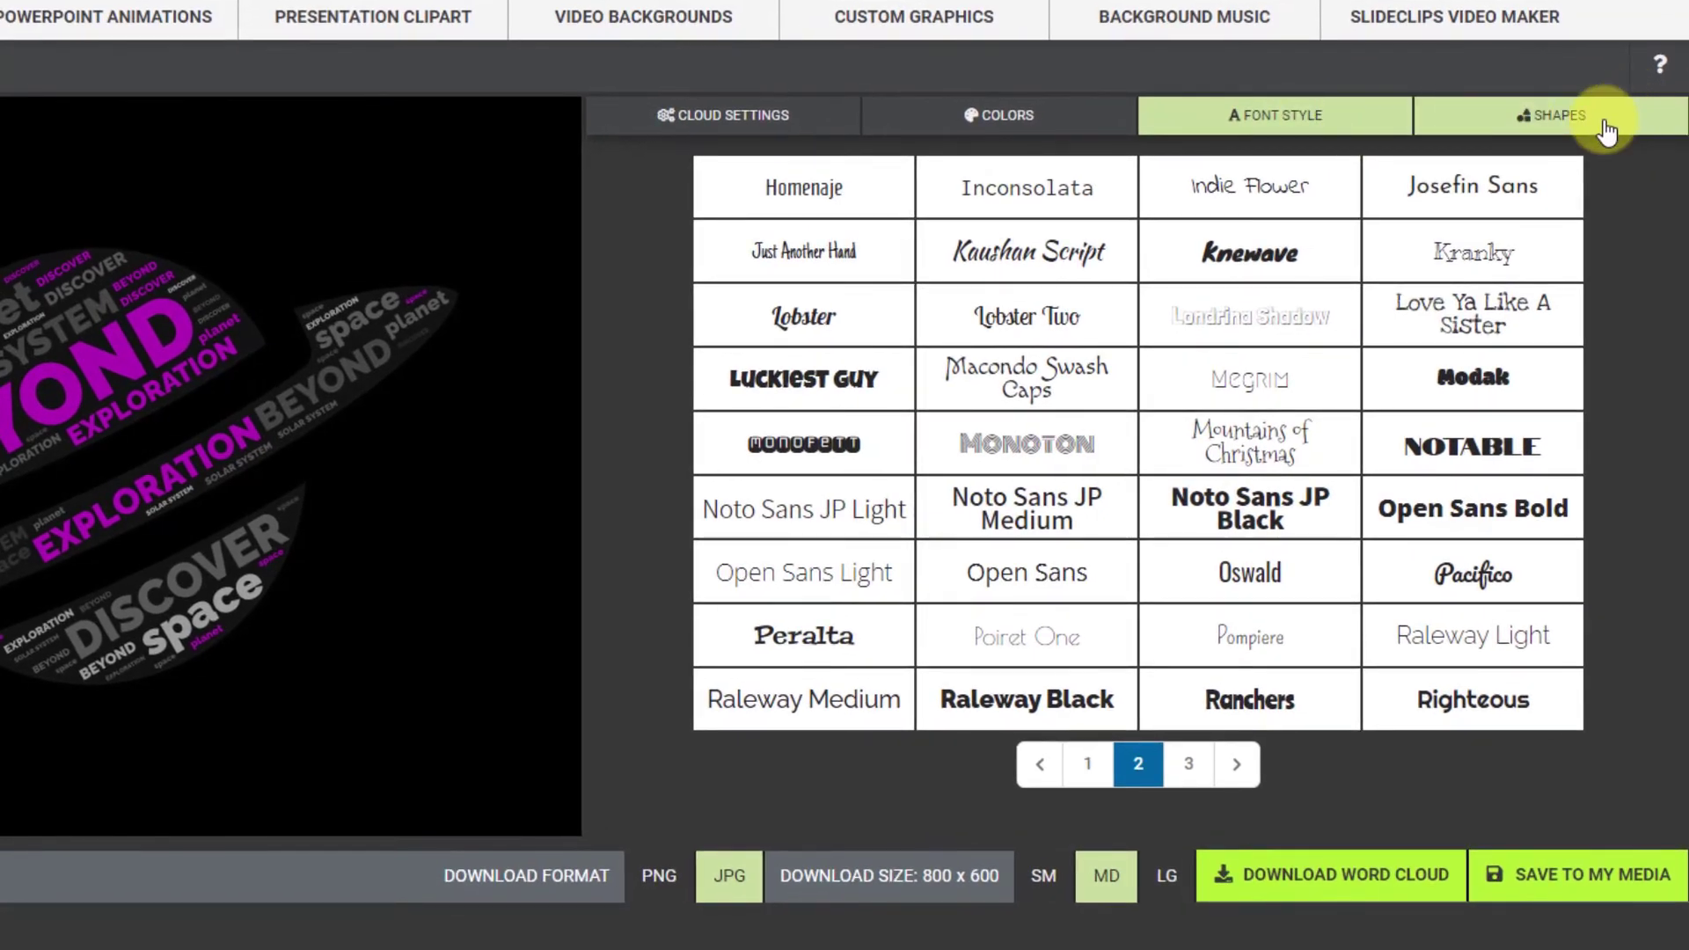
{"action": "left_click", "coordinate": [1603, 123]}
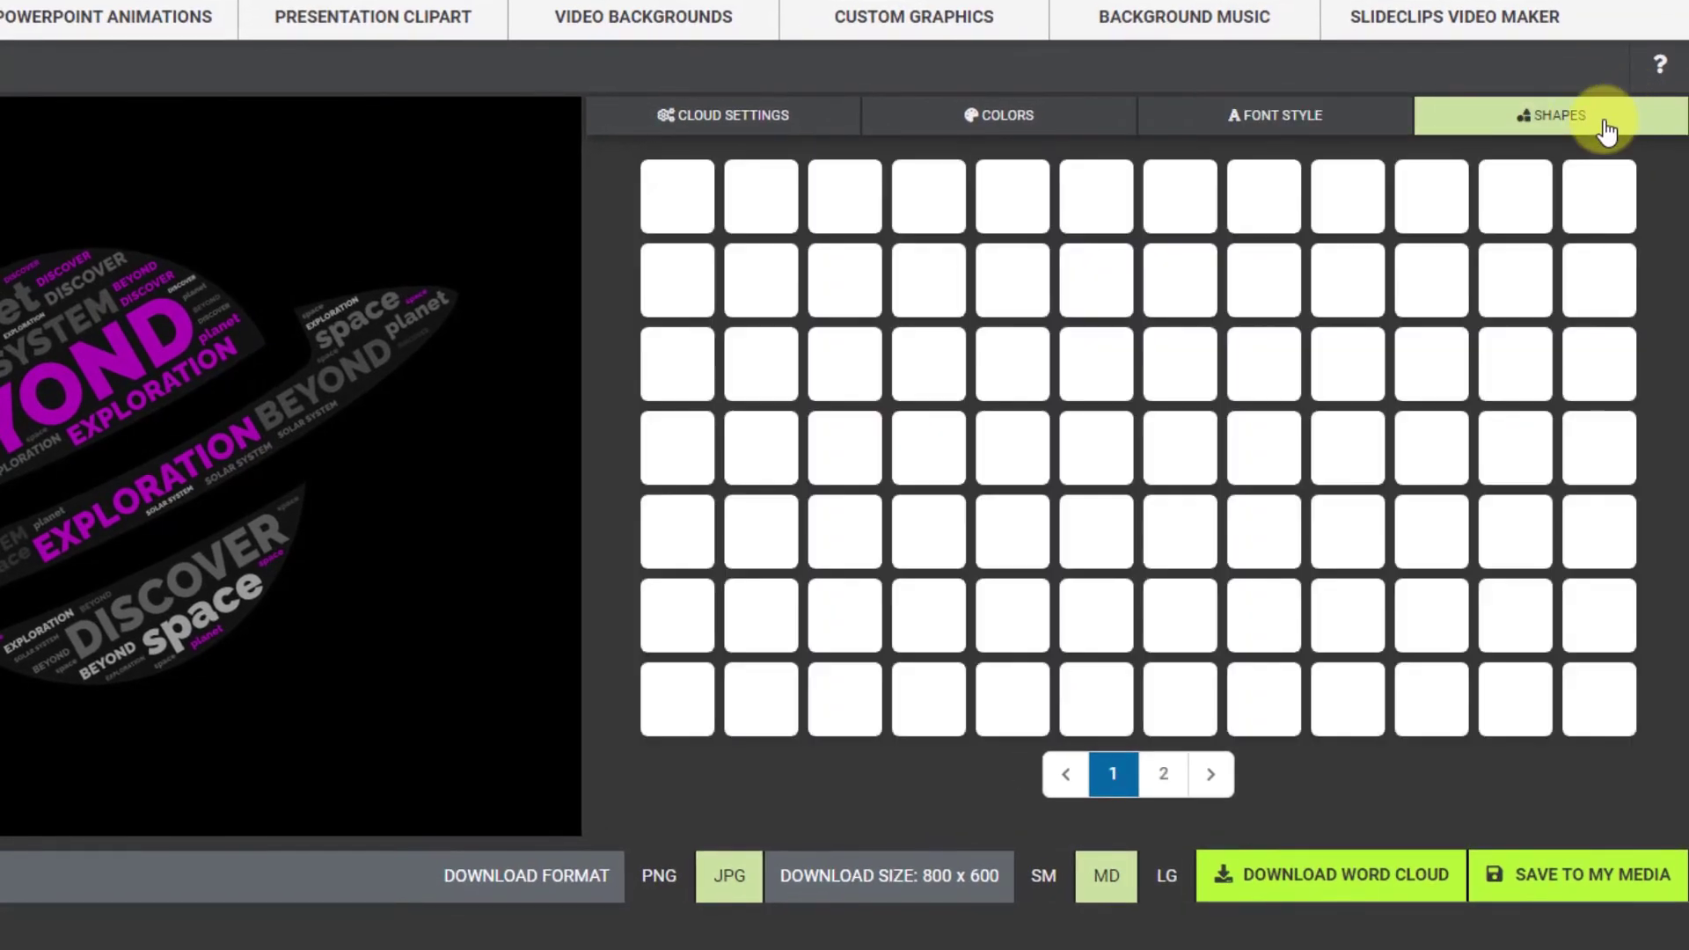
{"action": "left_click", "coordinate": [1163, 774]}
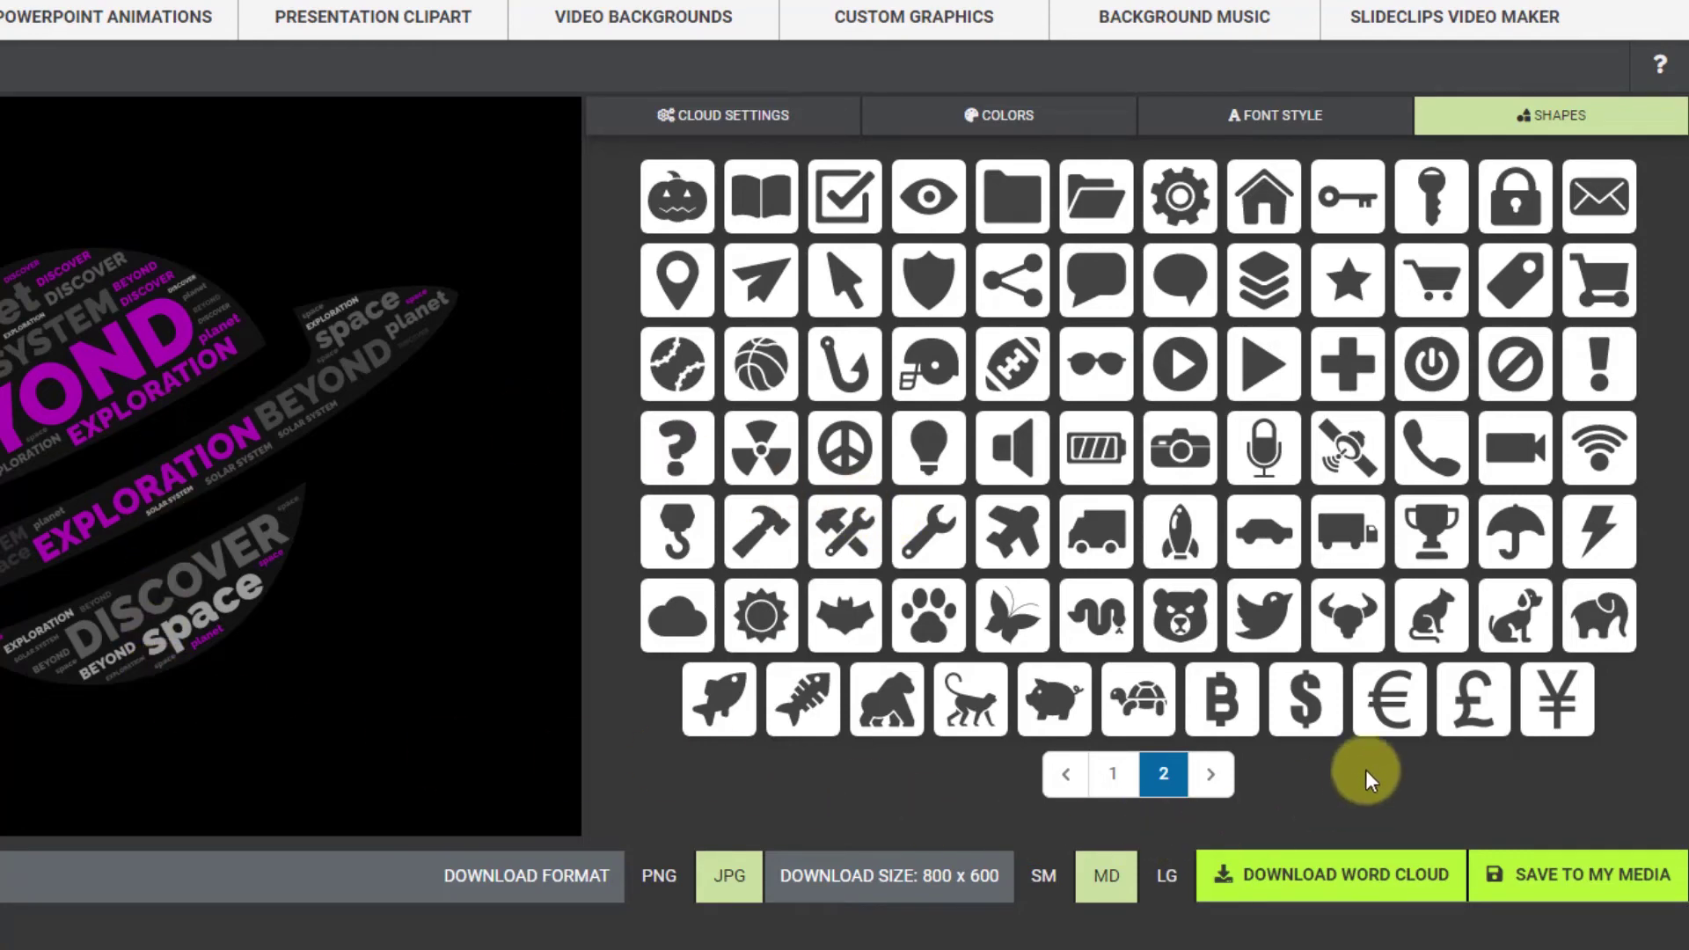
{"action": "left_click", "coordinate": [1176, 529]}
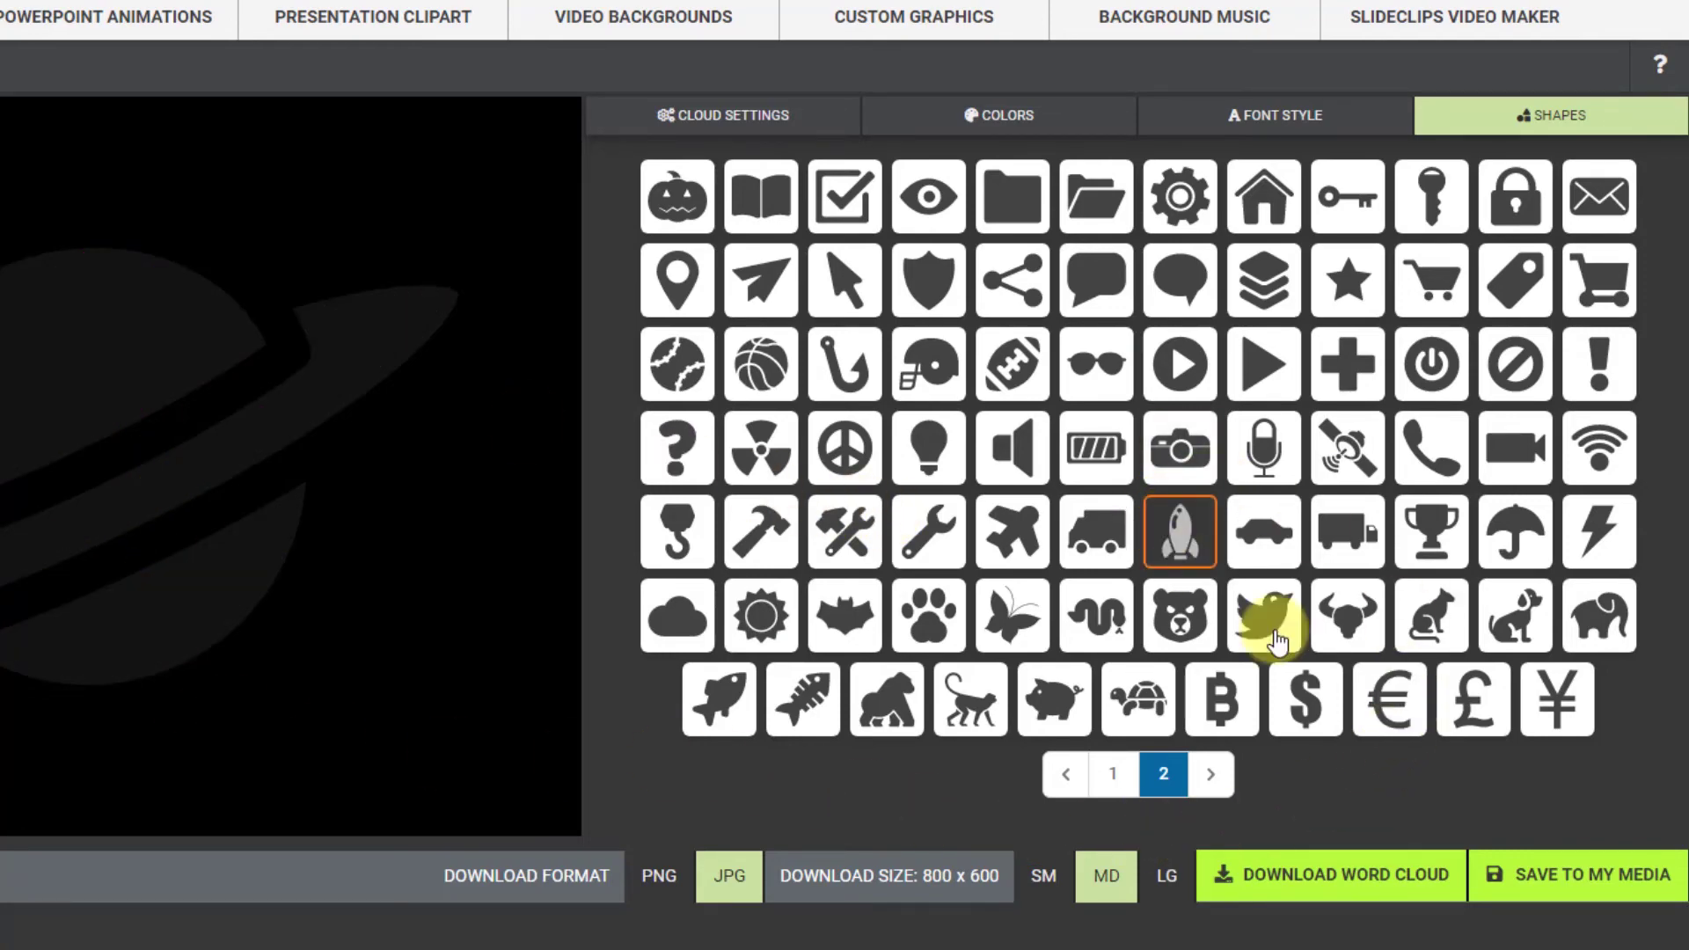
{"action": "left_click", "coordinate": [1568, 519]}
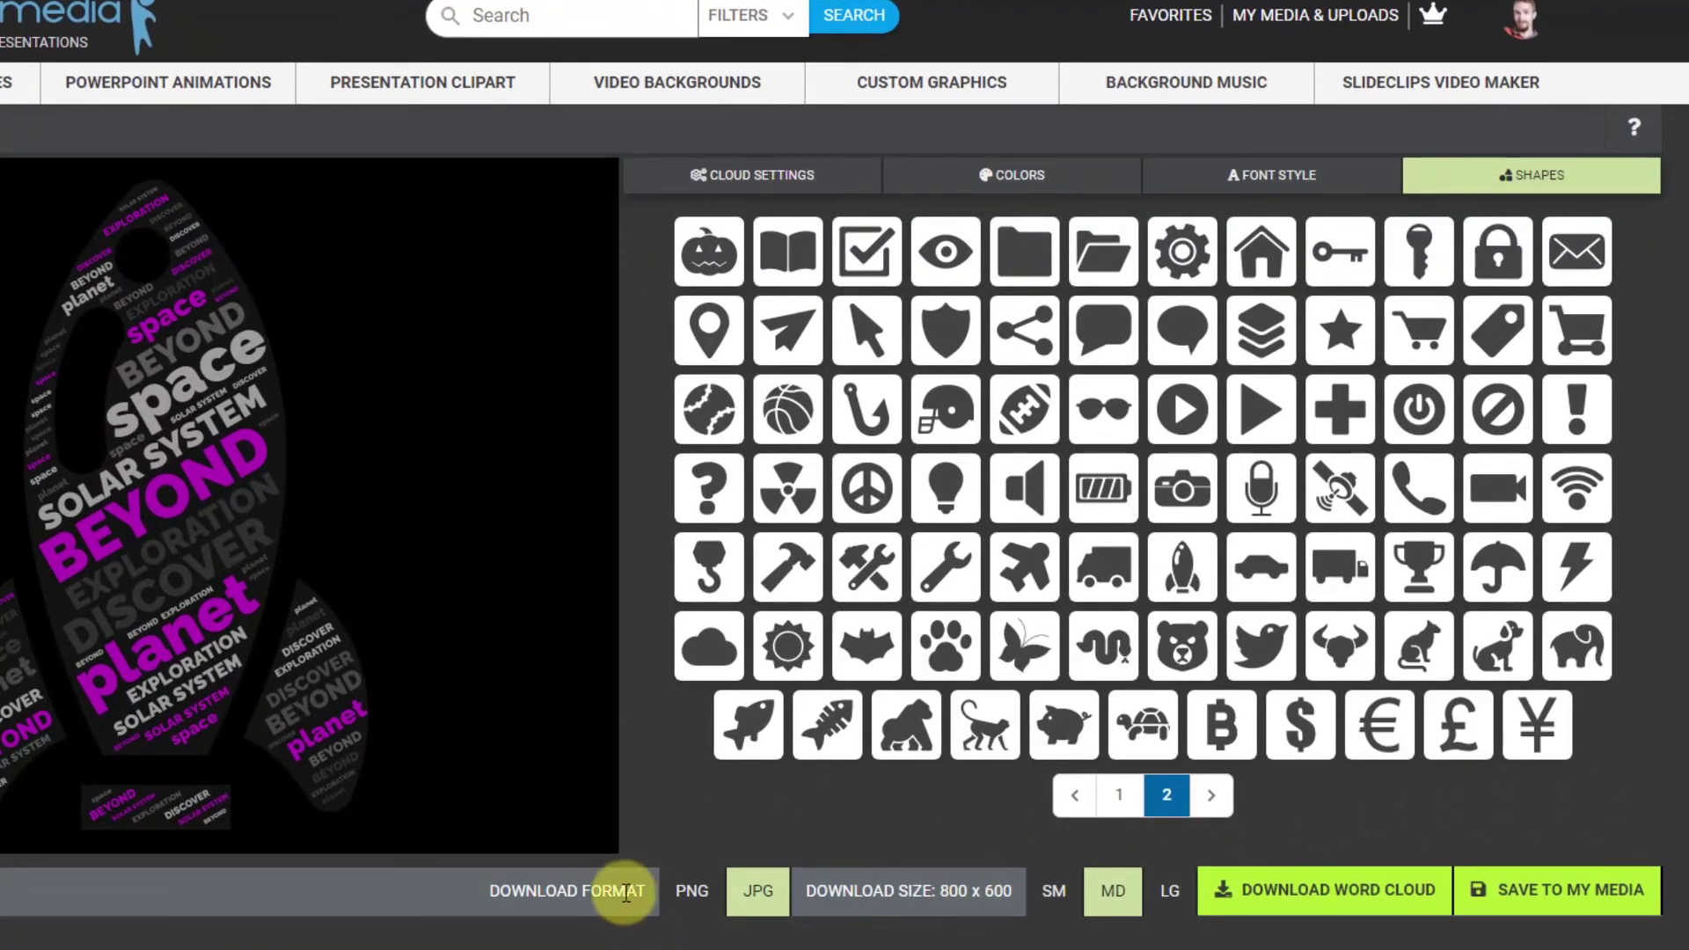
- Choose JPG as the download format and LG size at 1600 x 1200
{"action": "left_click", "coordinate": [694, 896]}
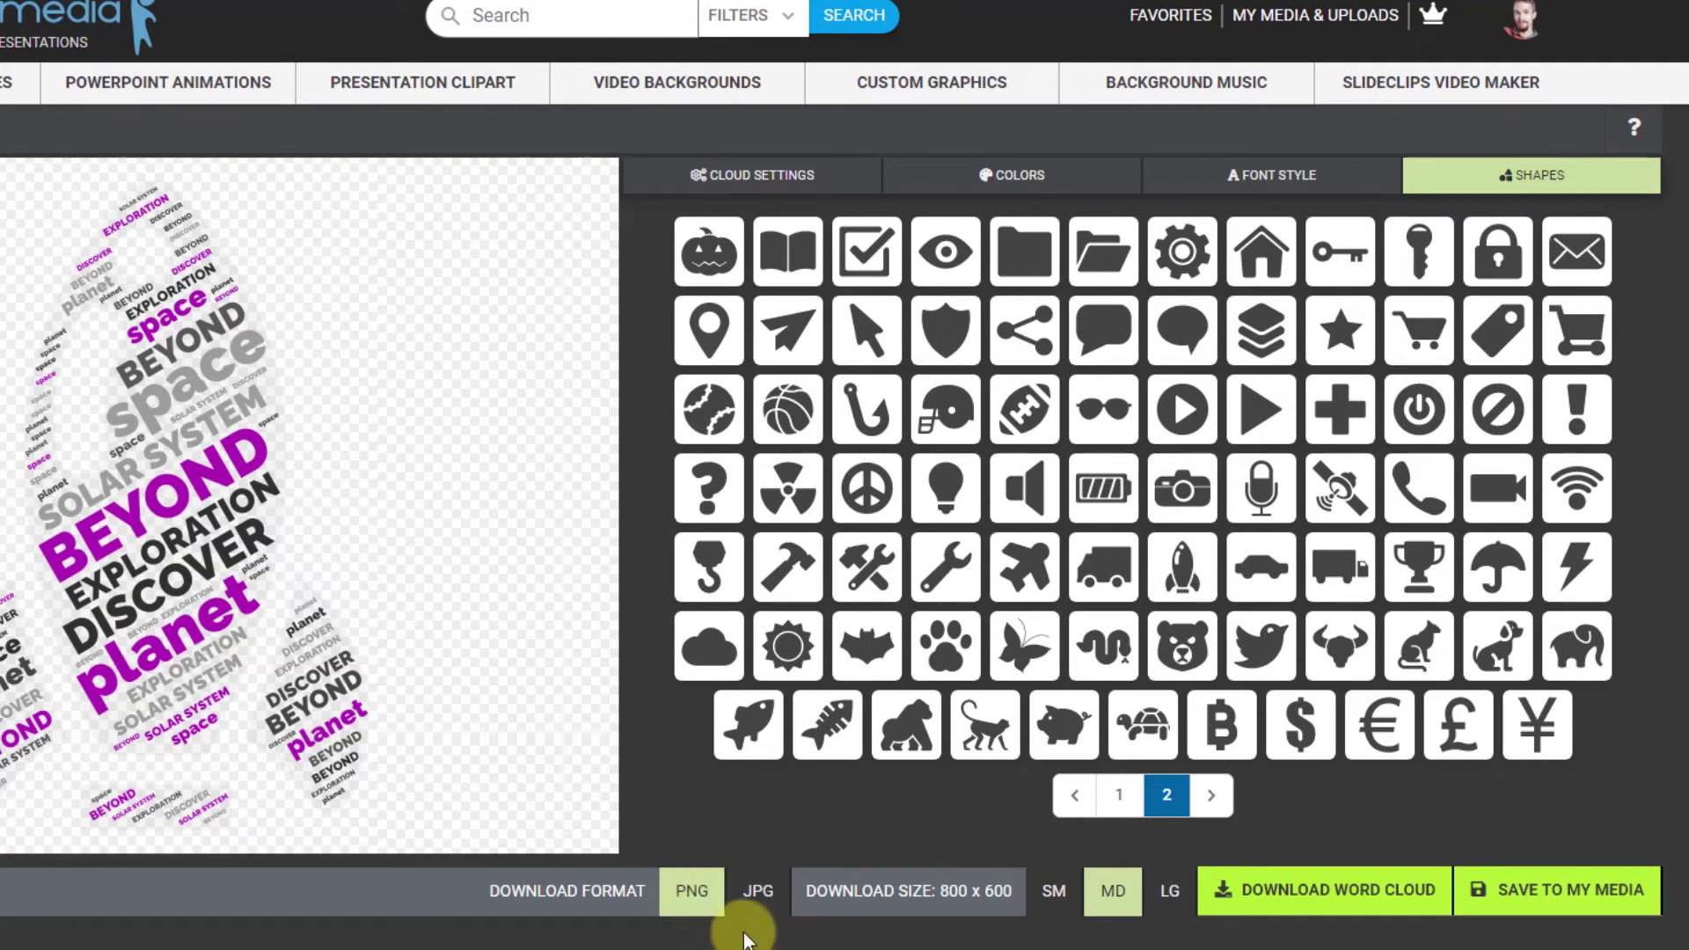
{"action": "left_click", "coordinate": [758, 899]}
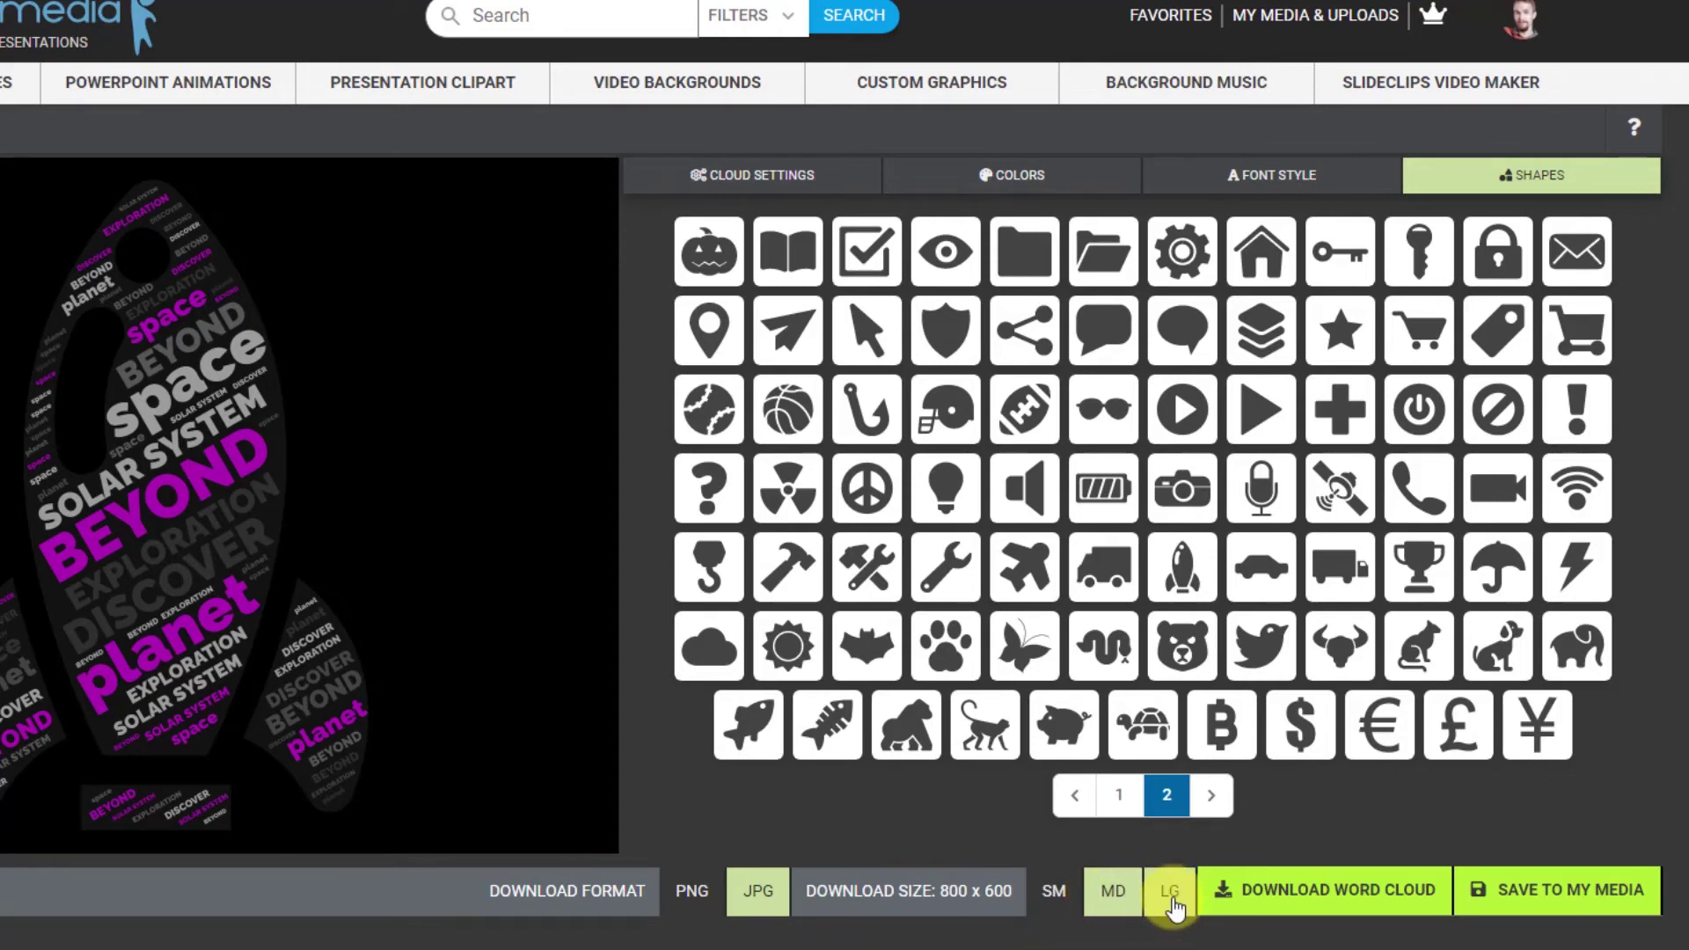
{"action": "left_click", "coordinate": [1170, 902]}
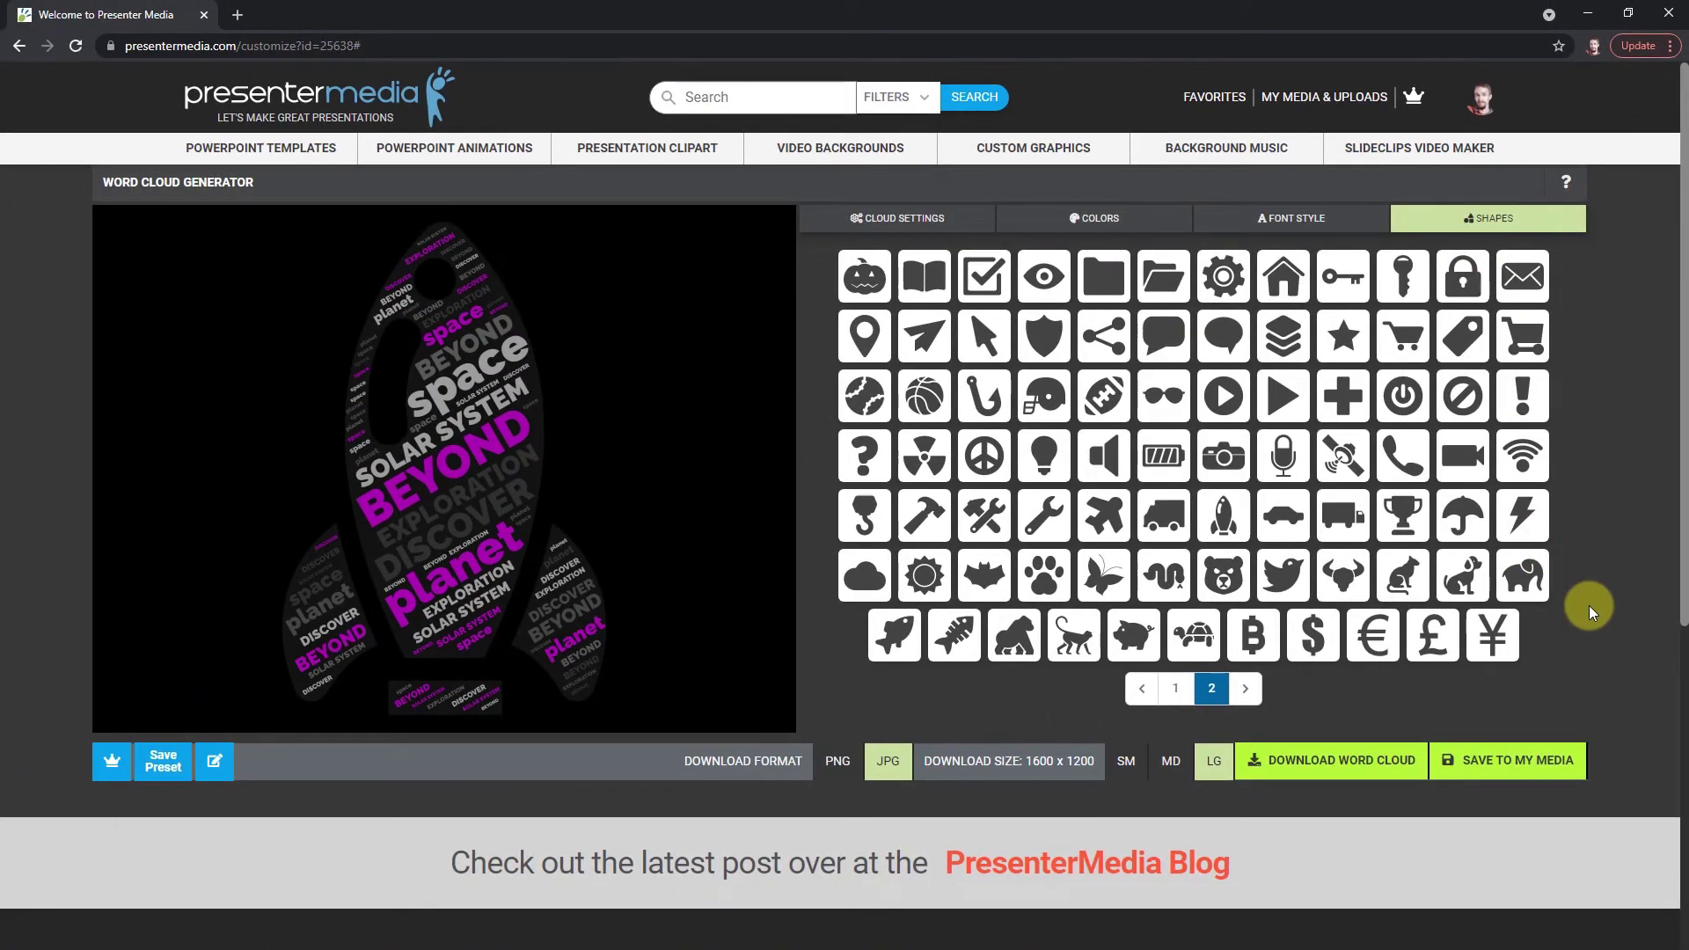
{"action": "left_click", "coordinate": [890, 756]}
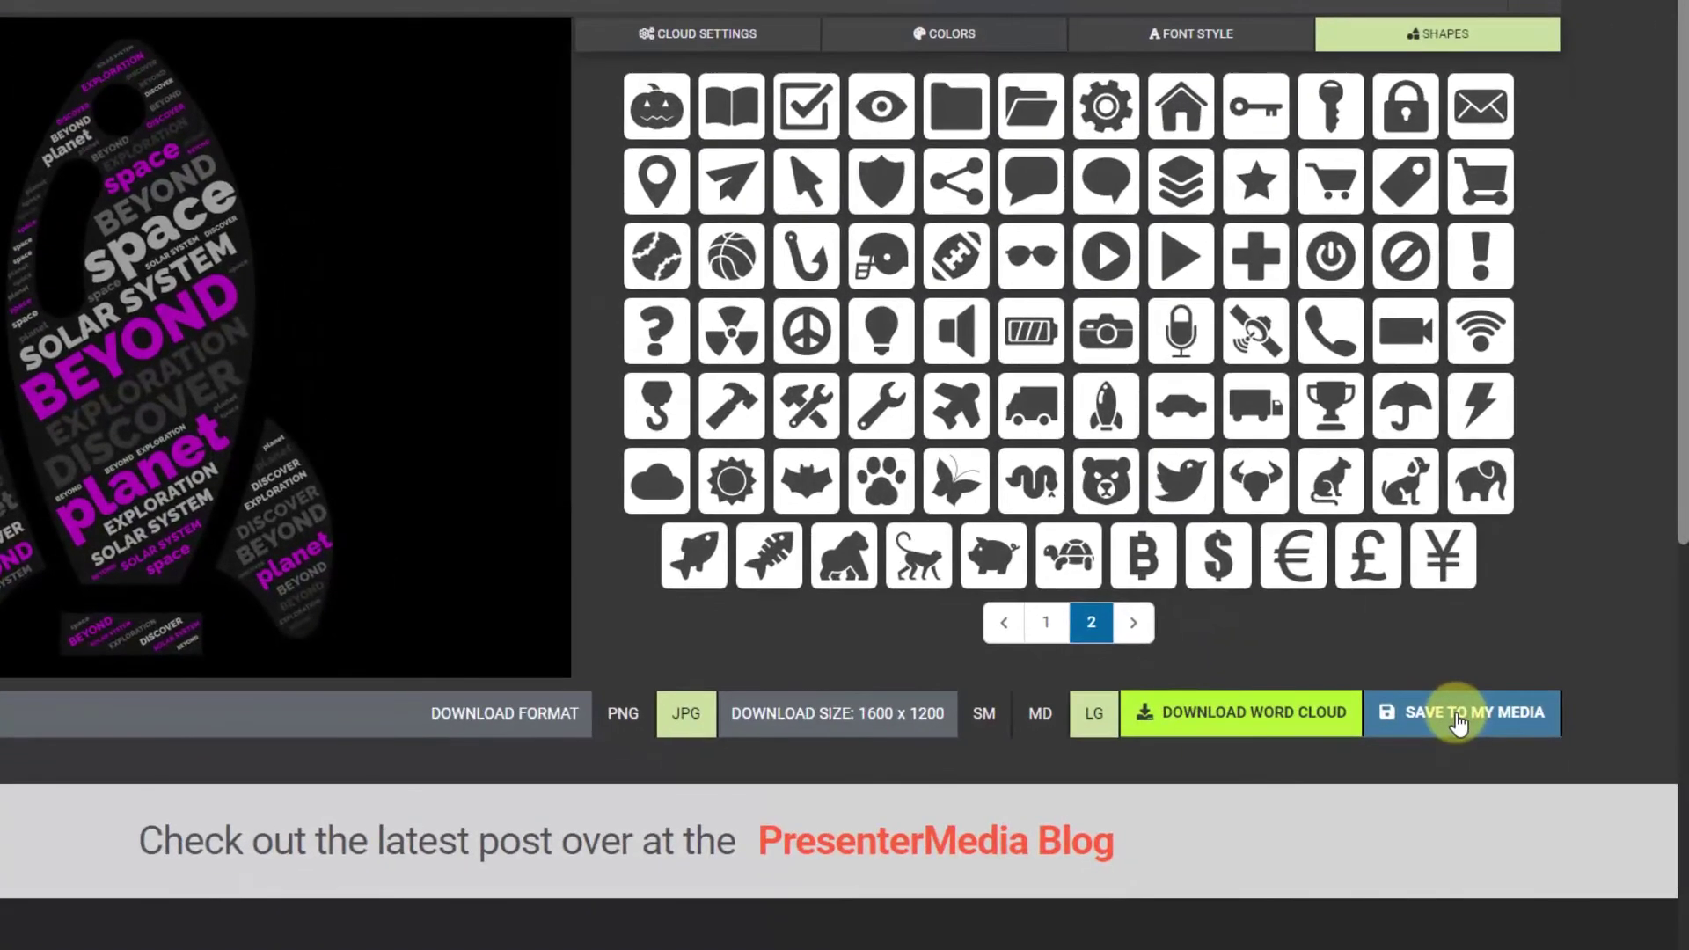
- Save to My Media, reopen Beyond Wordcloud, then download and open BEYOND_wordcloud.jpg
{"action": "left_click", "coordinate": [1457, 720]}
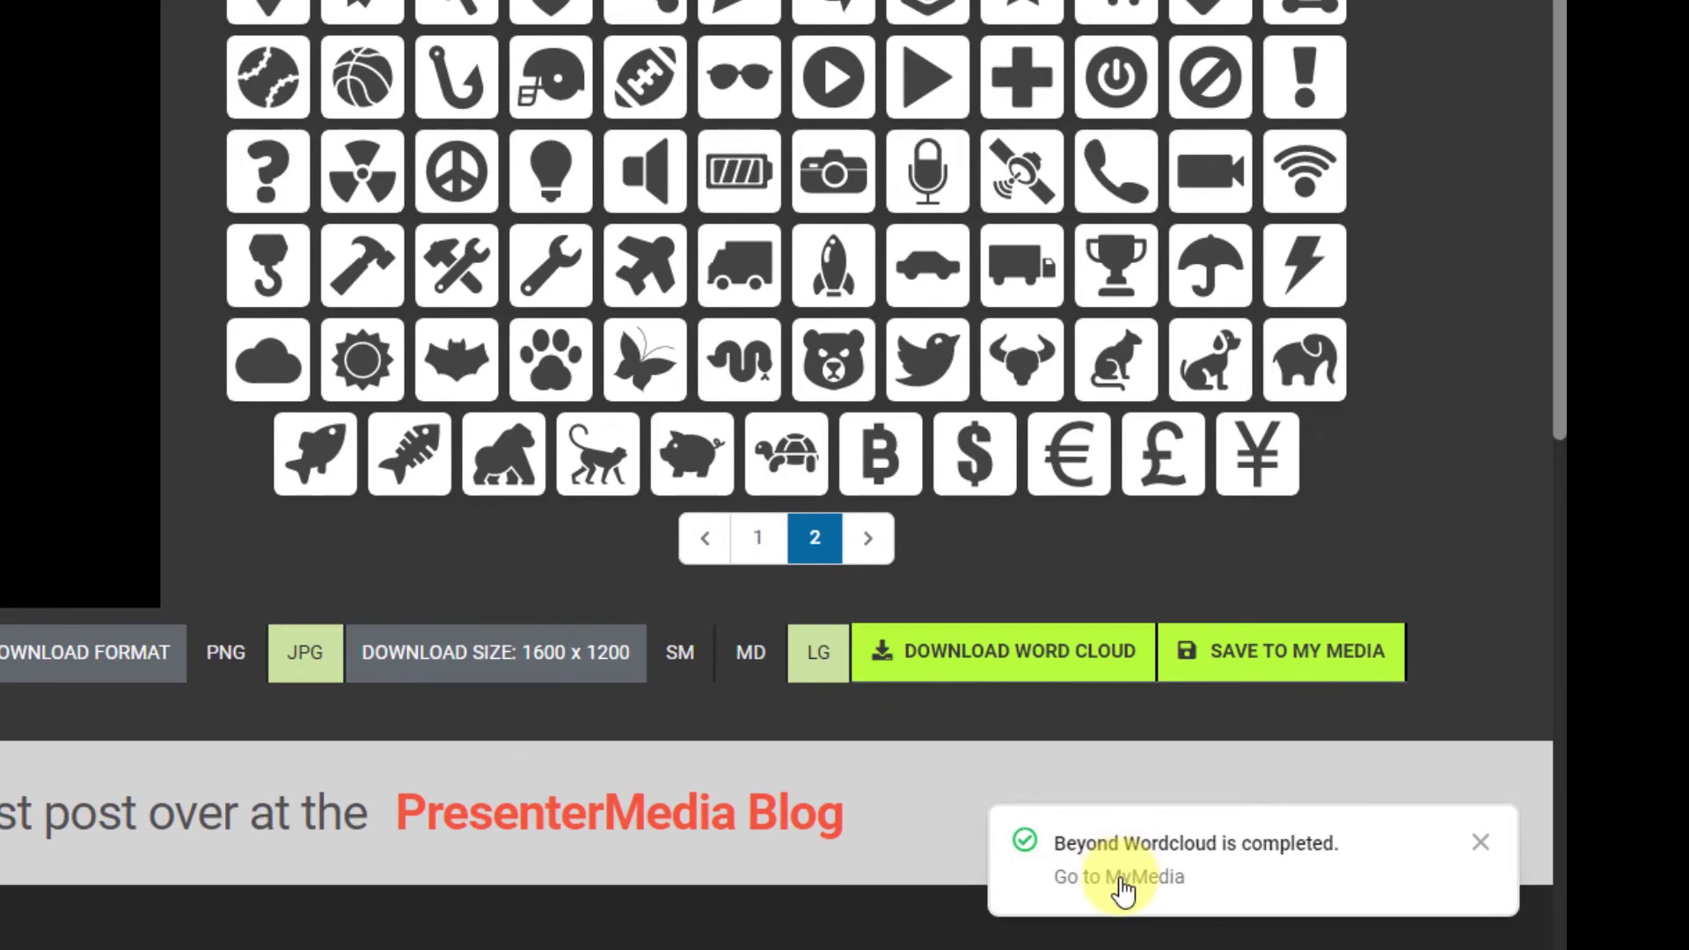
{"action": "left_click", "coordinate": [1122, 878]}
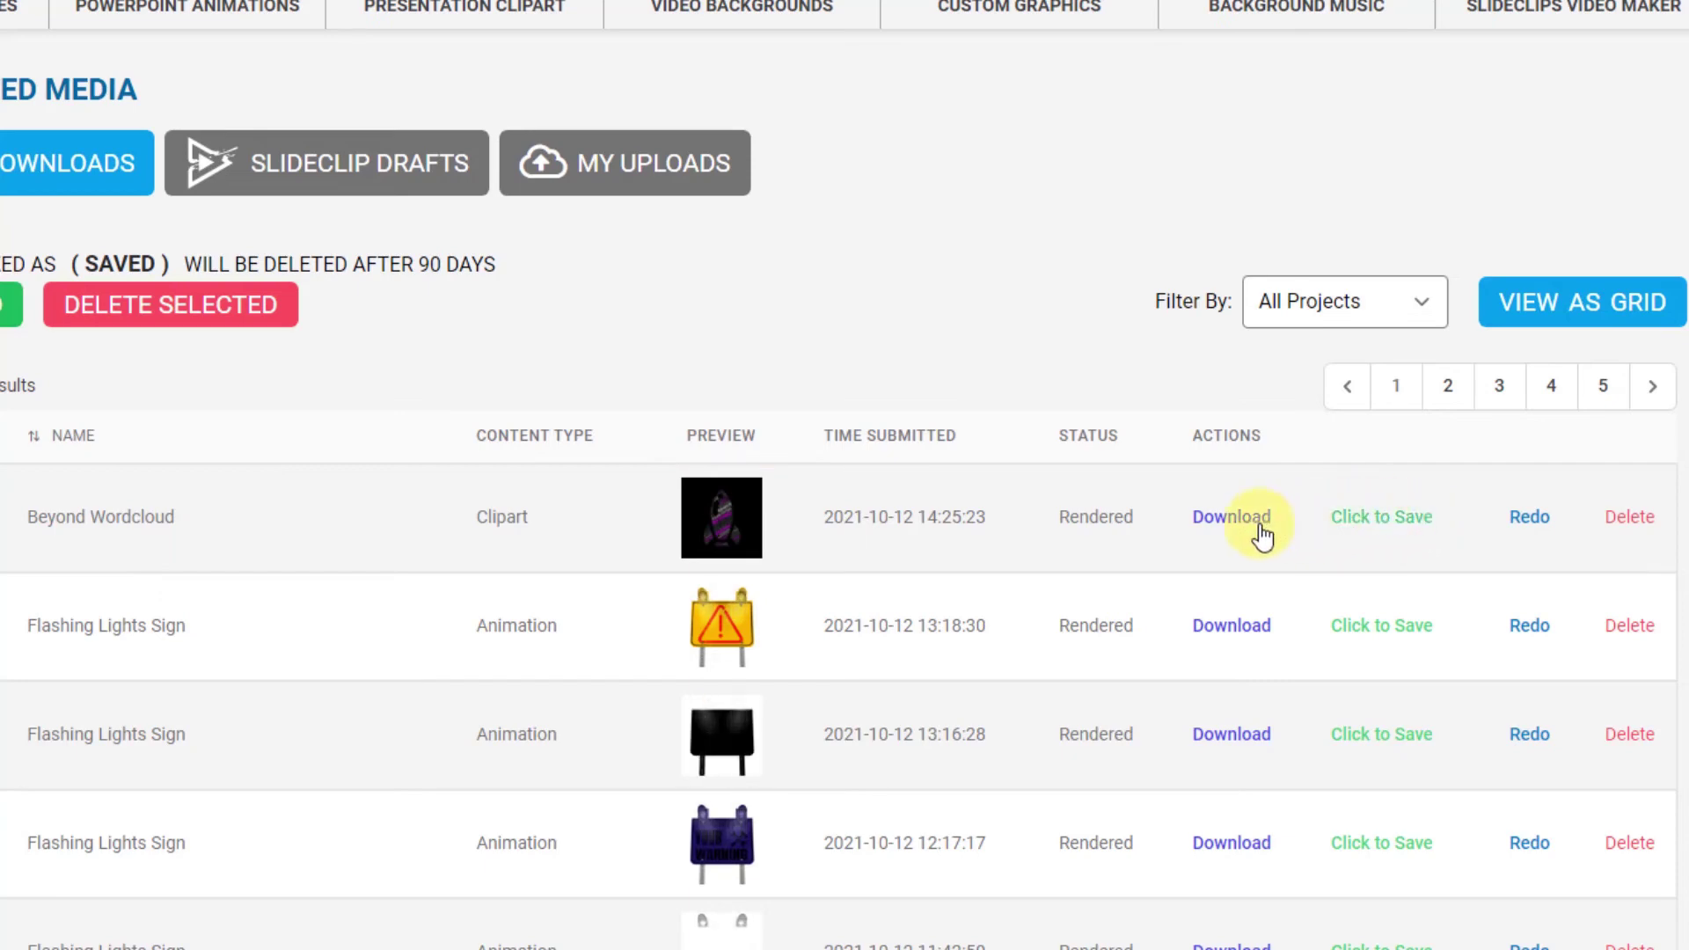
{"action": "left_click", "coordinate": [1531, 517]}
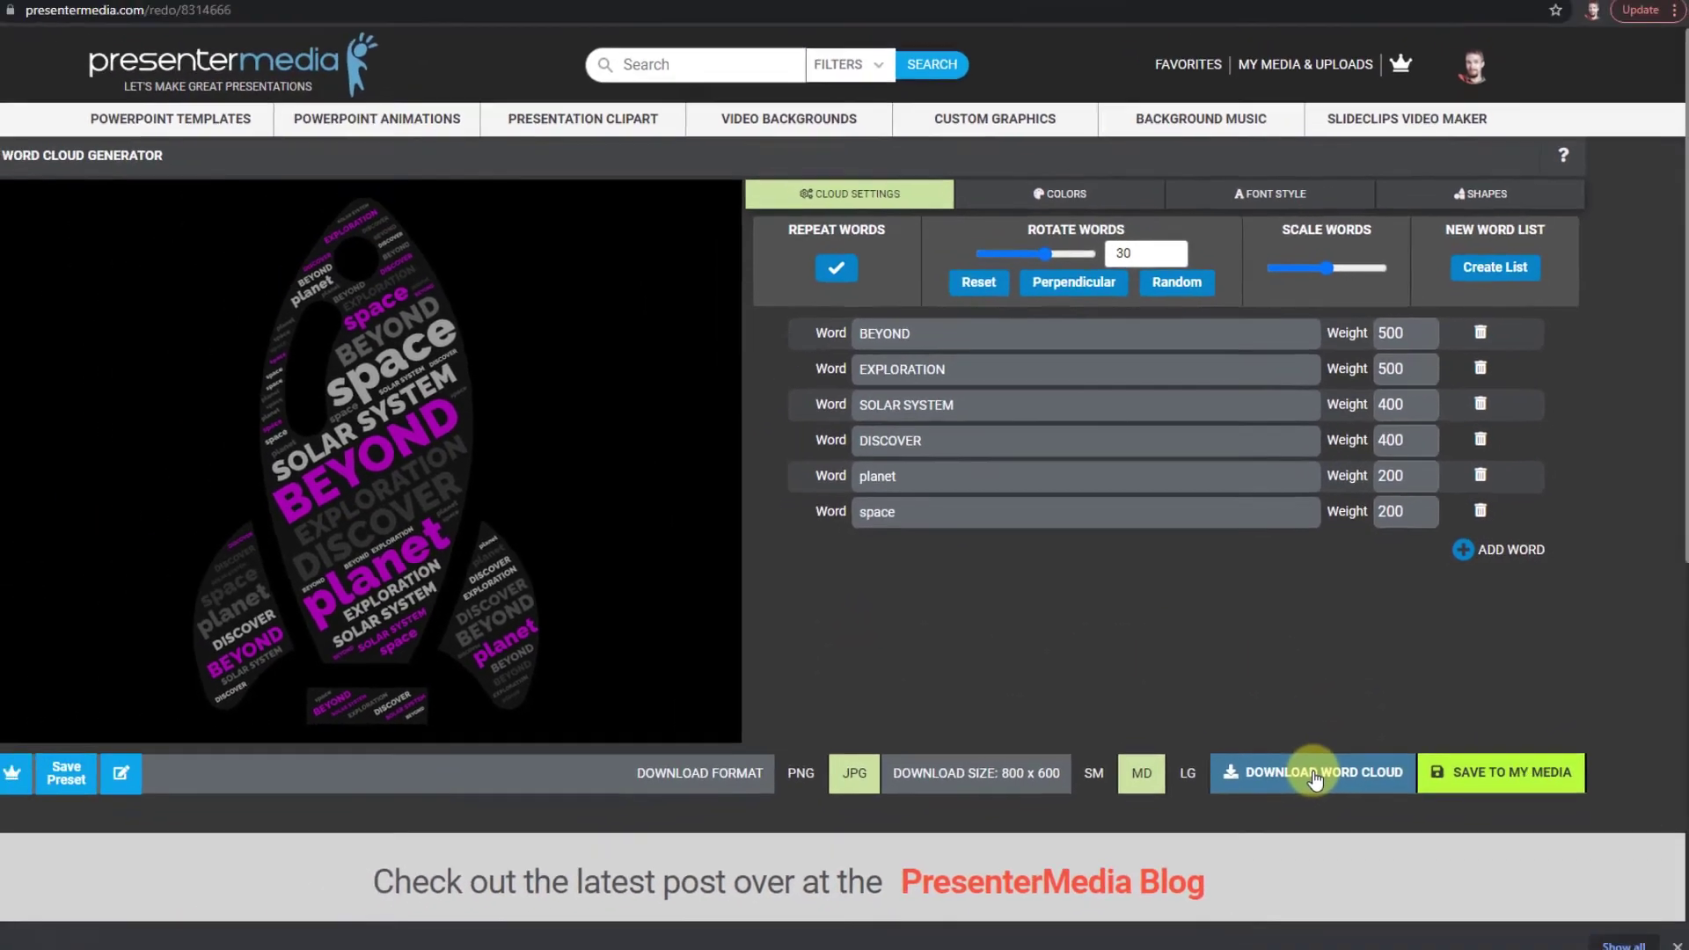
{"action": "left_click", "coordinate": [1266, 811]}
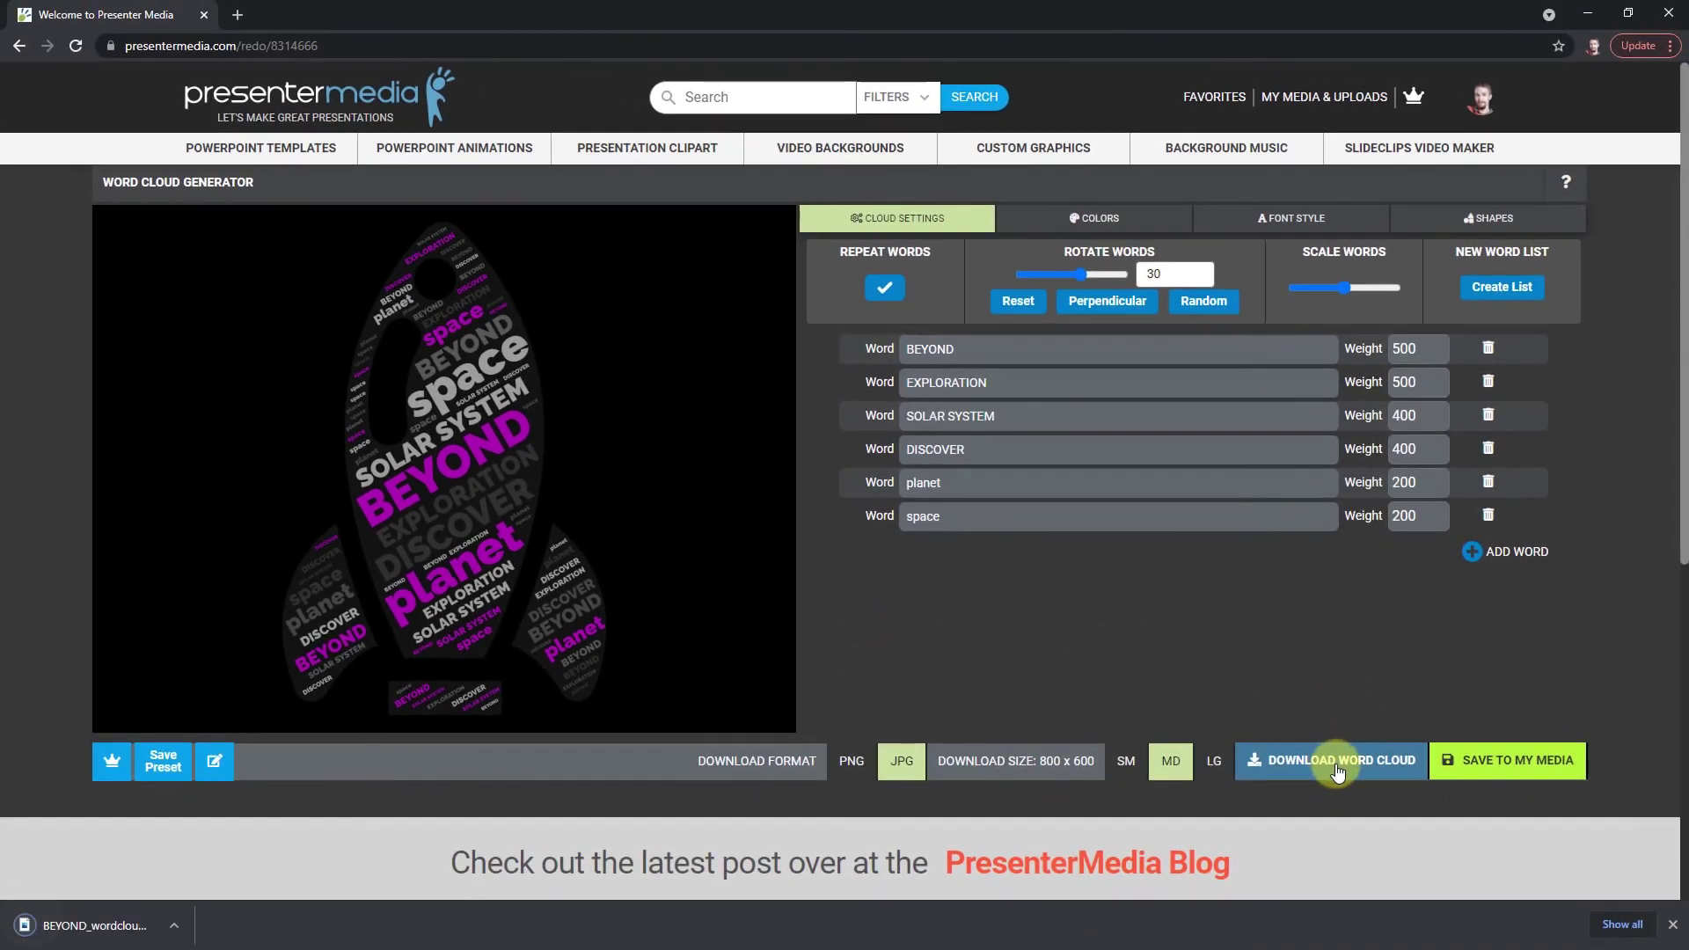
{"action": "left_click", "coordinate": [151, 932]}
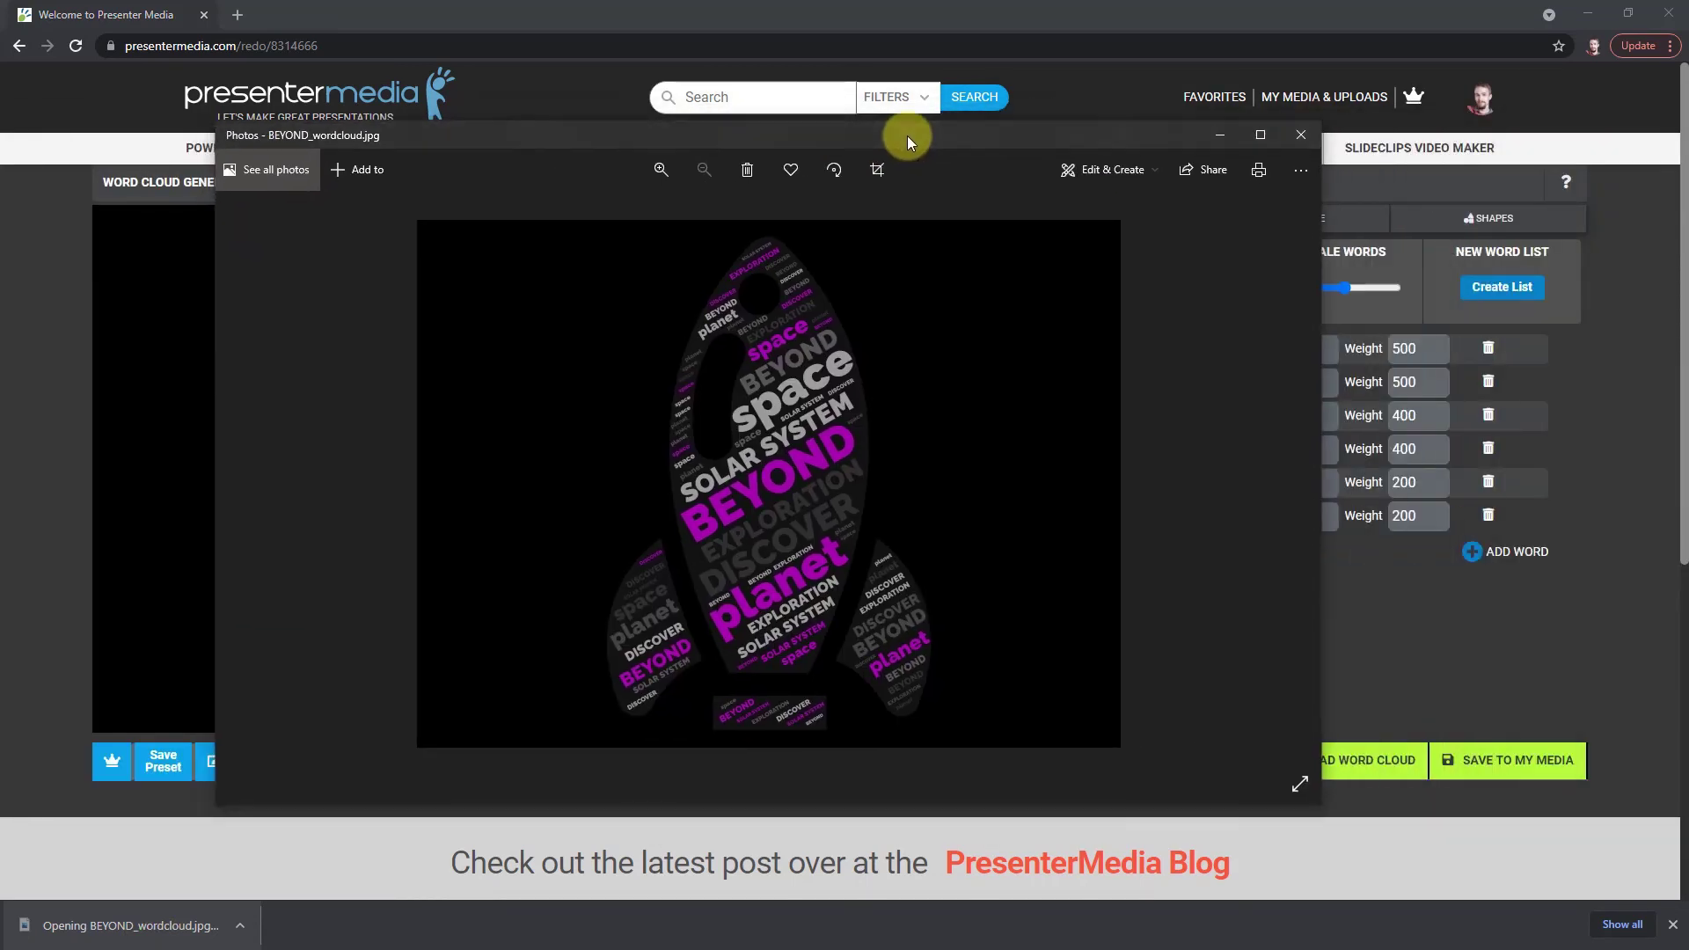
- Reposition the Photos window to view the rocket image, then close it
{"action": "left_click_drag", "start_coordinate": [907, 136], "coordinate": [957, 148]}
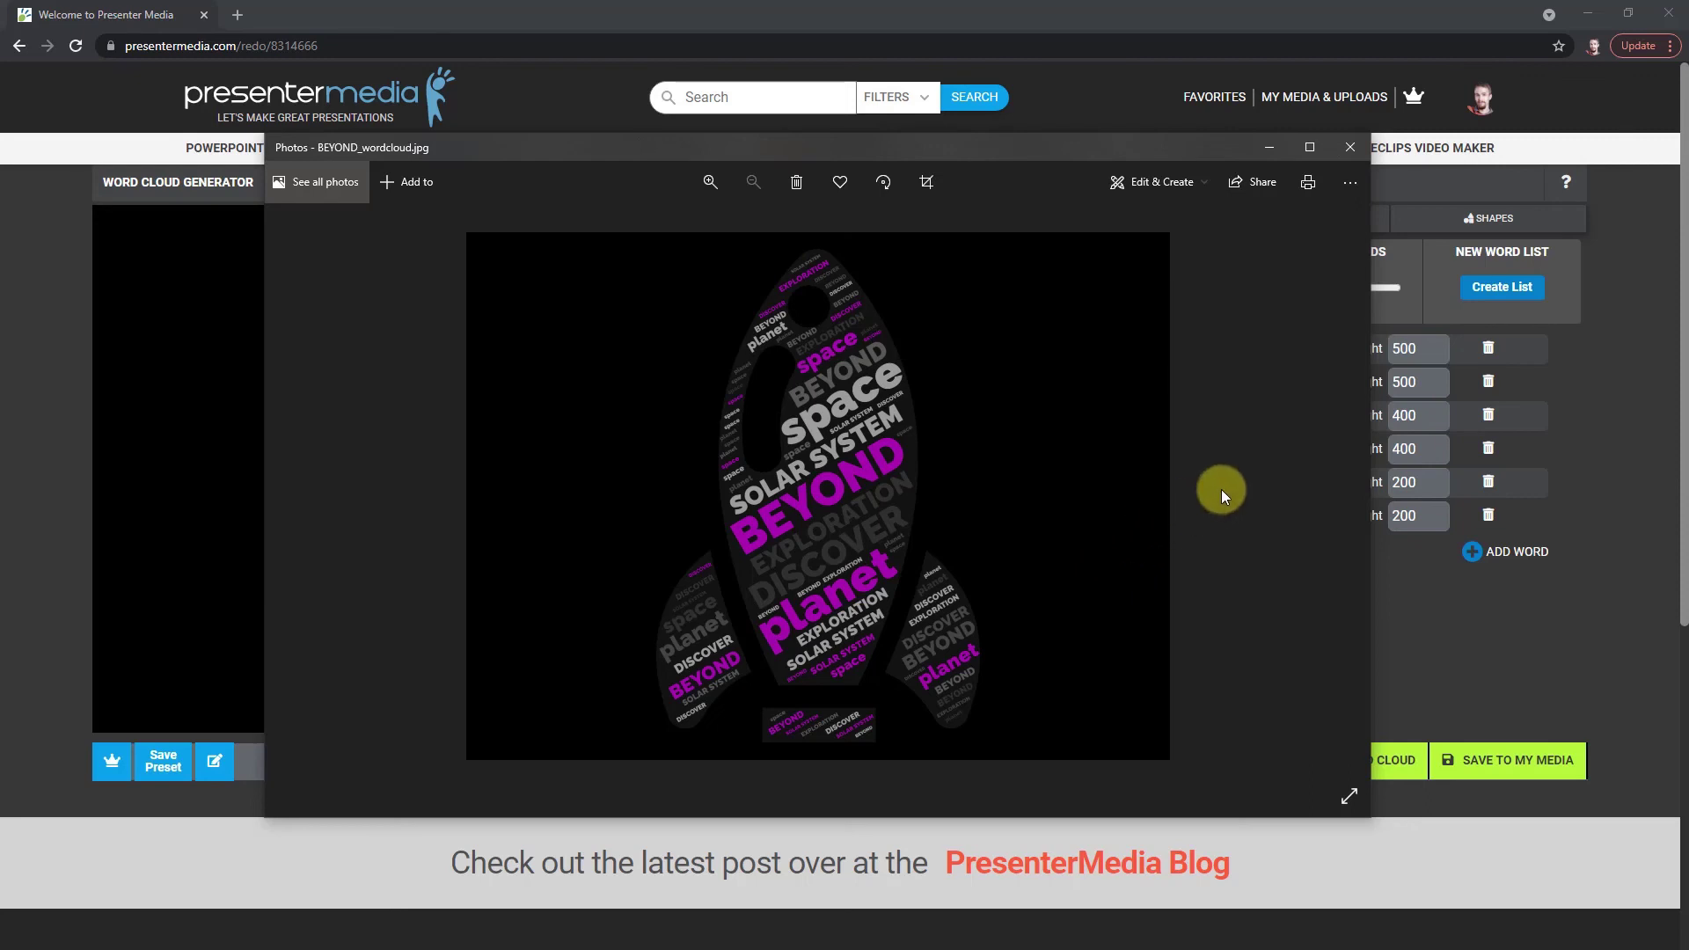
{"action": "left_click", "coordinate": [1348, 148]}
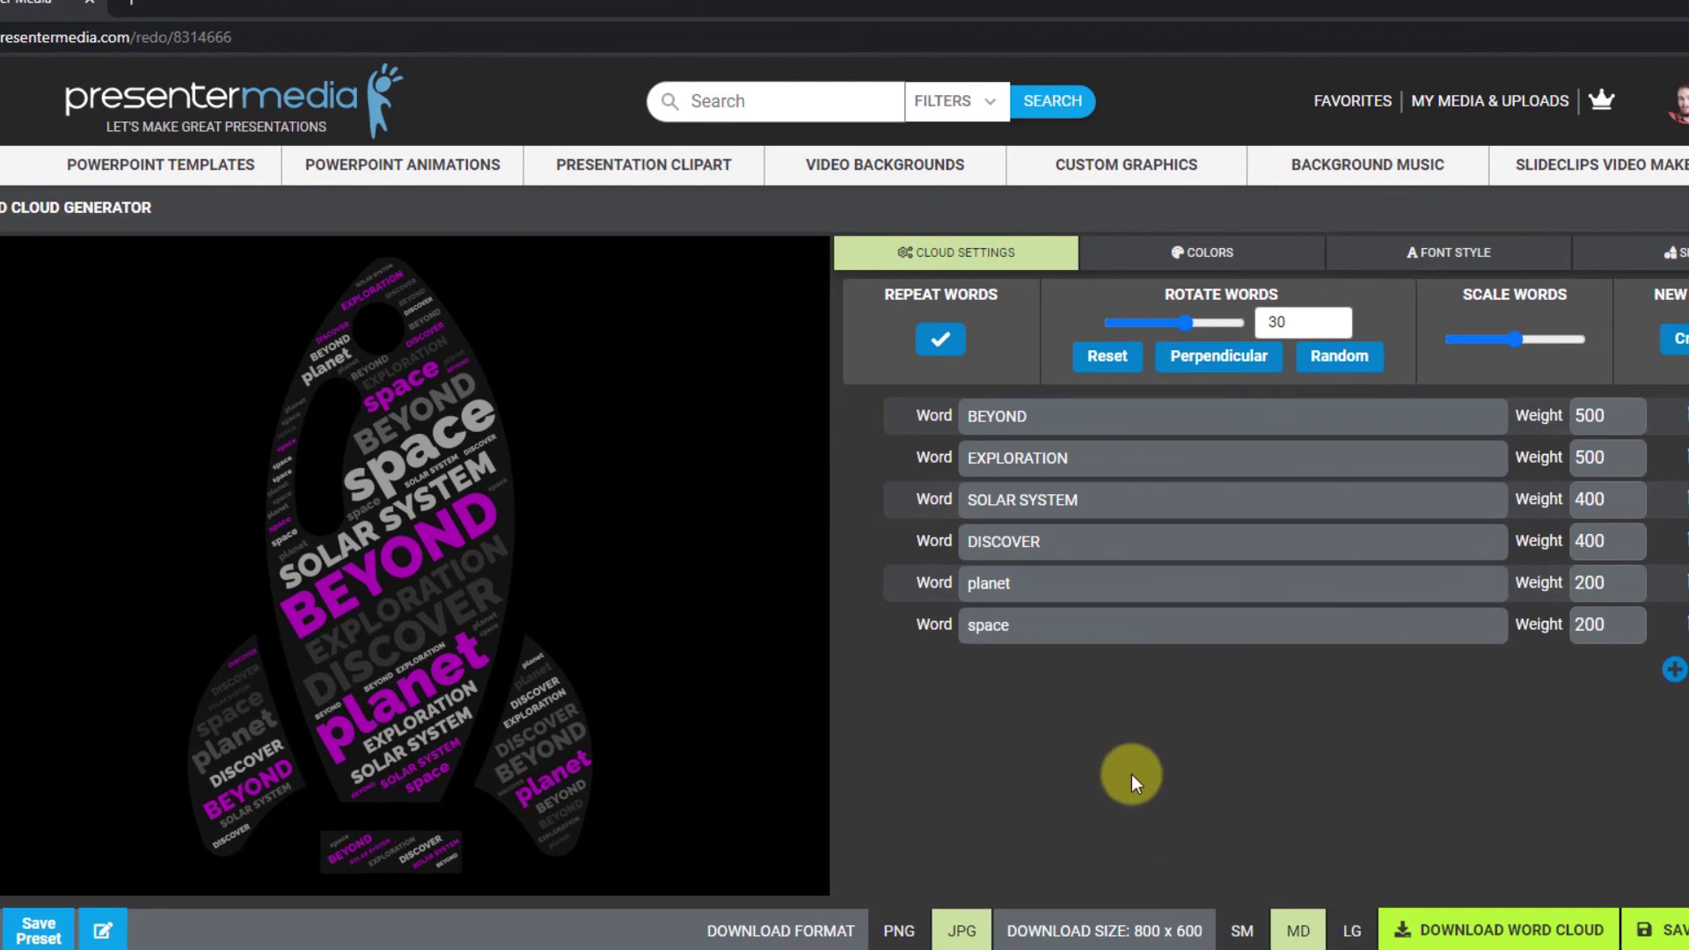
- Browse the Custom Graphics gallery of customizable animations, clipart and videos
{"action": "mouse_move", "coordinate": [1179, 170]}
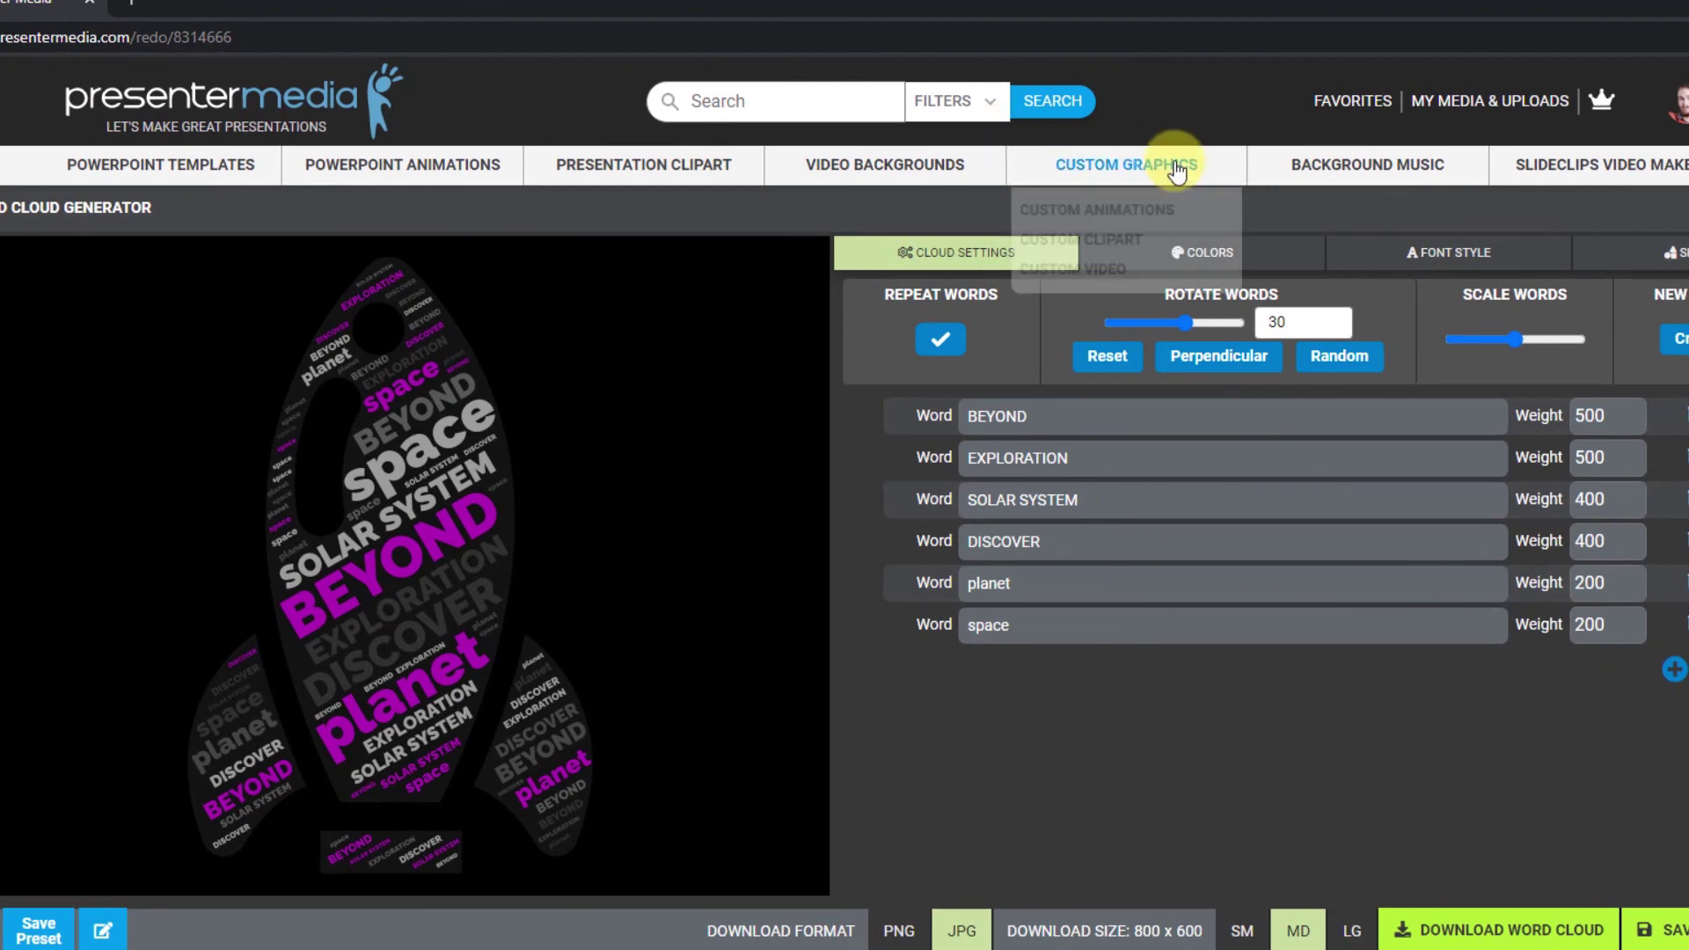
{"action": "left_click", "coordinate": [1103, 176]}
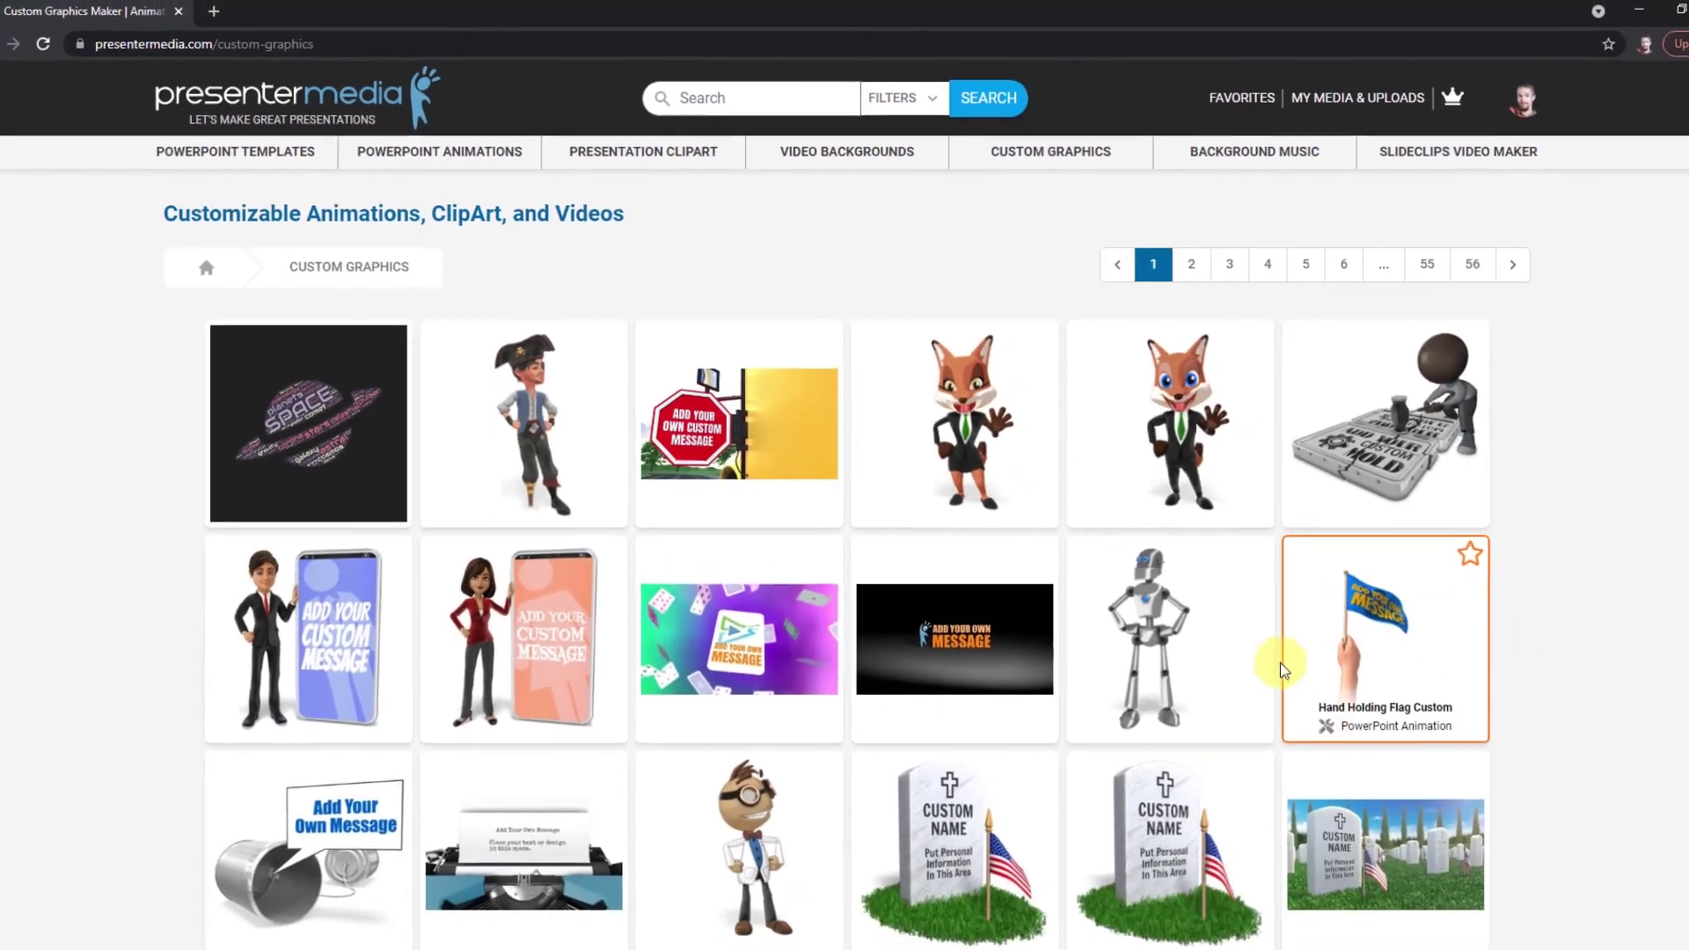
{"action": "scroll", "coordinate": [1280, 662], "scroll_direction": "down", "scroll_amount": 2}
{"action": "scroll", "coordinate": [1243, 635], "scroll_direction": "up", "scroll_amount": 2}
{"action": "scroll", "coordinate": [1244, 636], "scroll_direction": "down", "scroll_amount": 3}
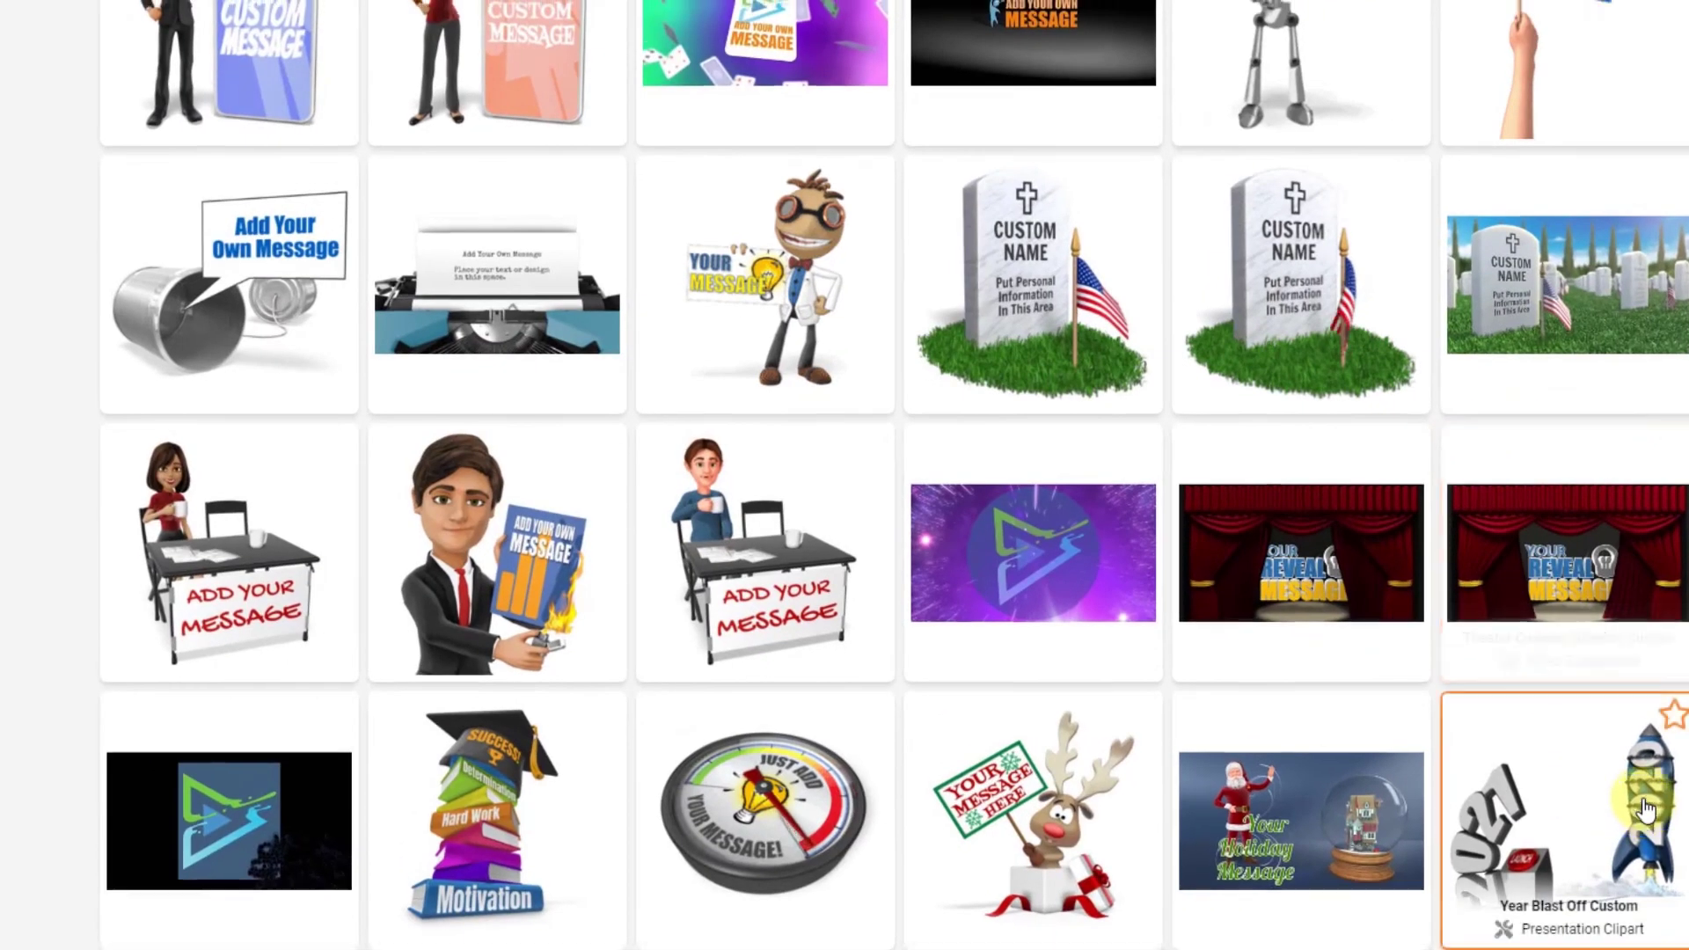
{"action": "scroll", "coordinate": [1646, 811], "scroll_direction": "up", "scroll_amount": 1}
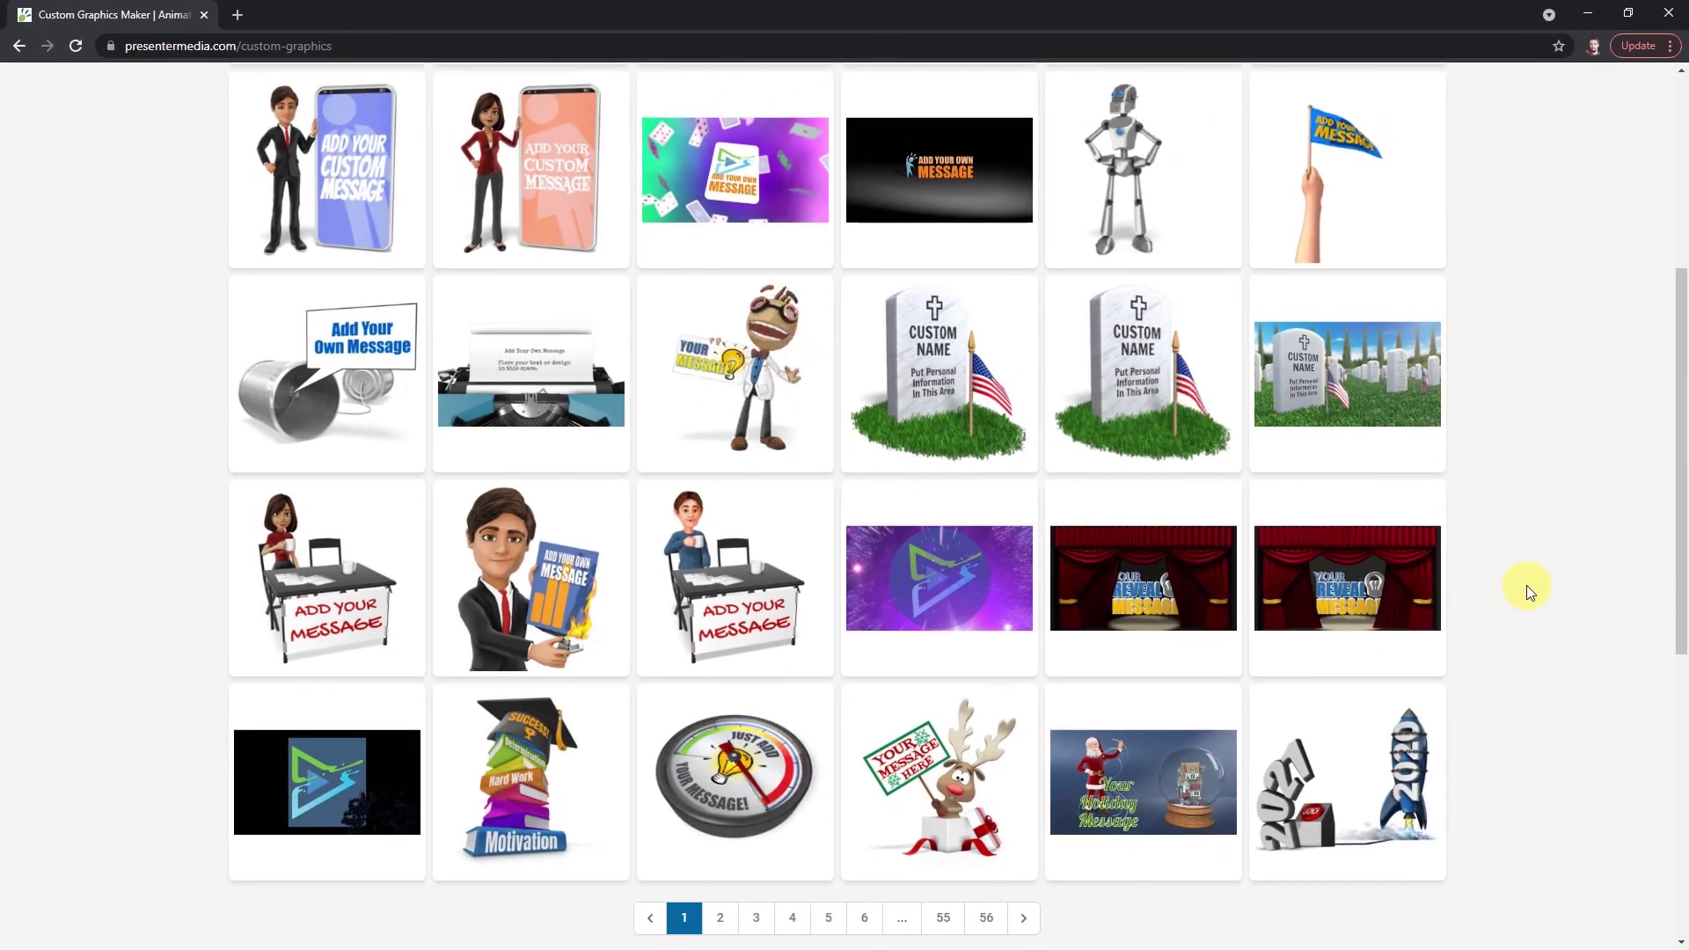
{"action": "scroll", "coordinate": [1527, 584], "scroll_direction": "up", "scroll_amount": 5}
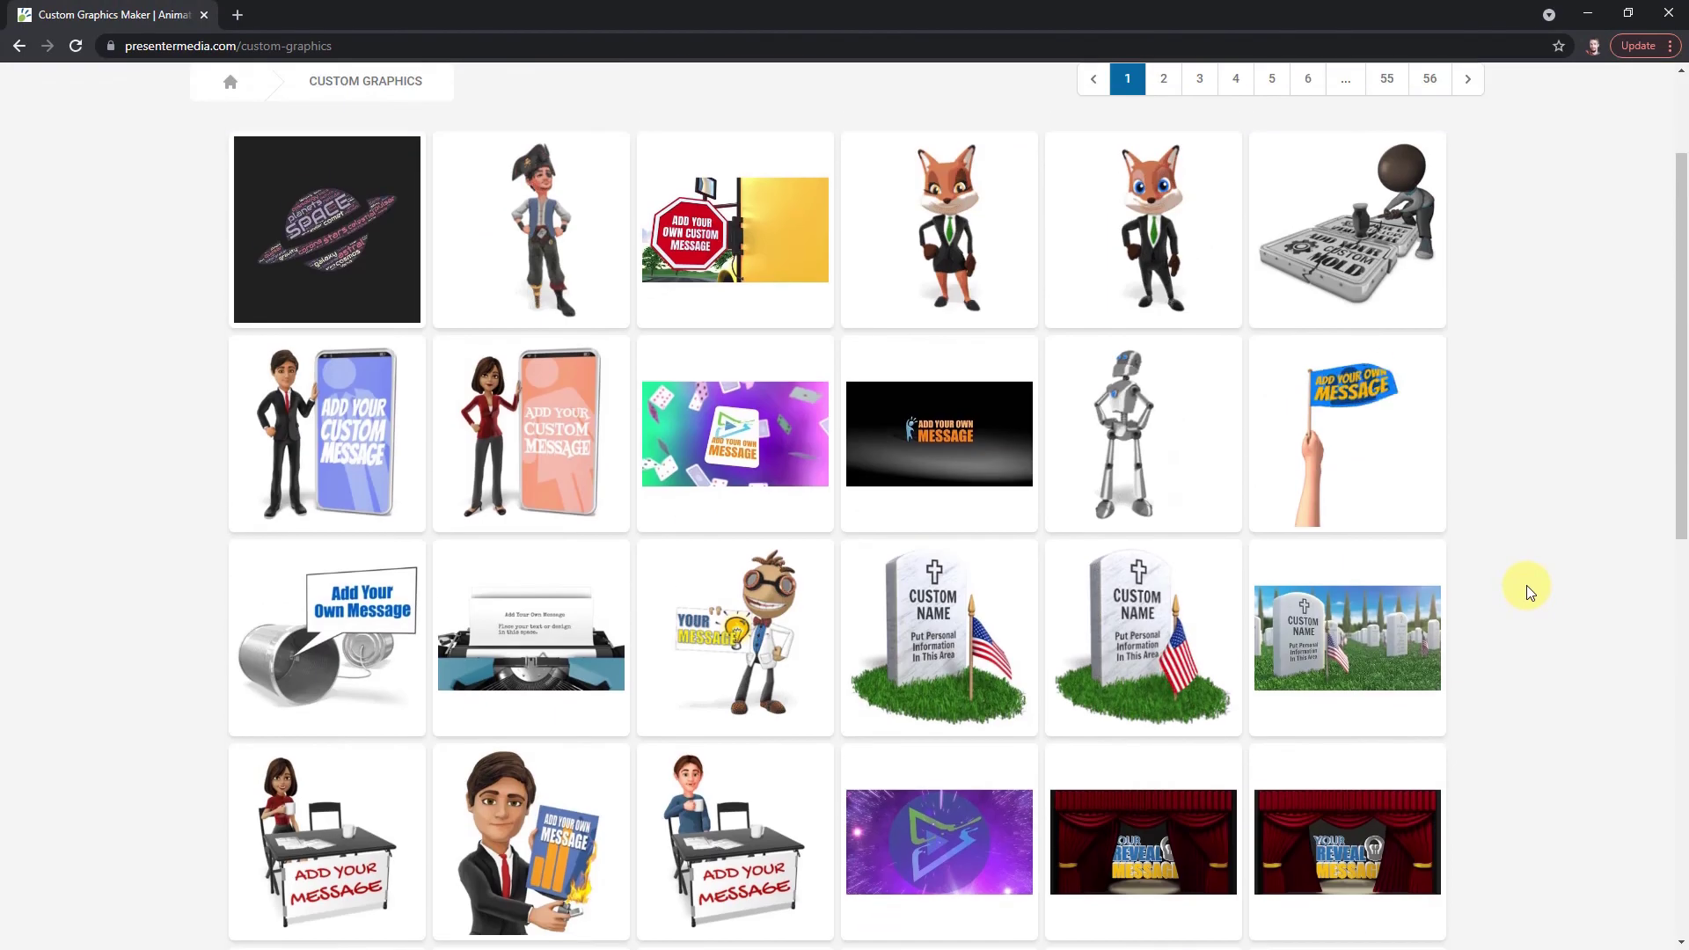